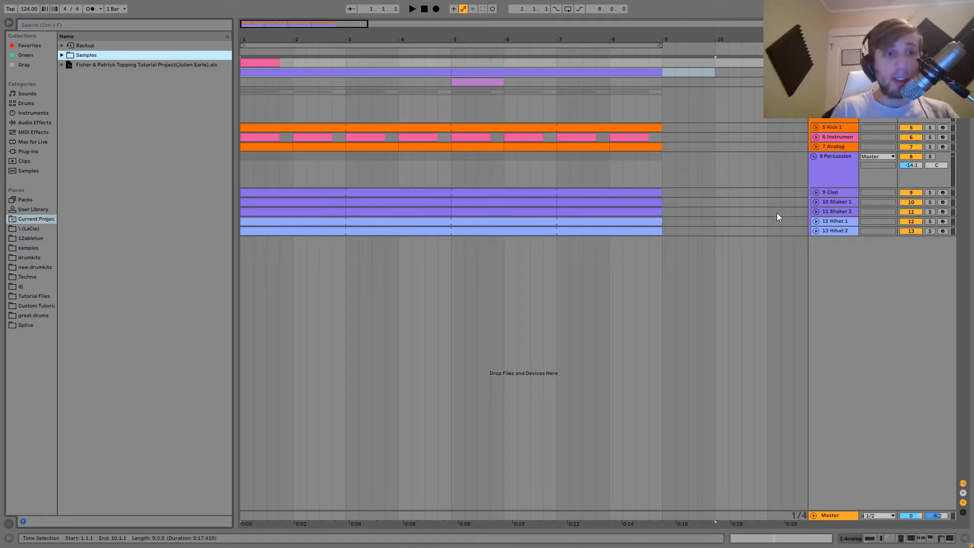
- Unfold the topmost Analog track, audition its first clip and open the clip's MIDI notes
click(813, 62)
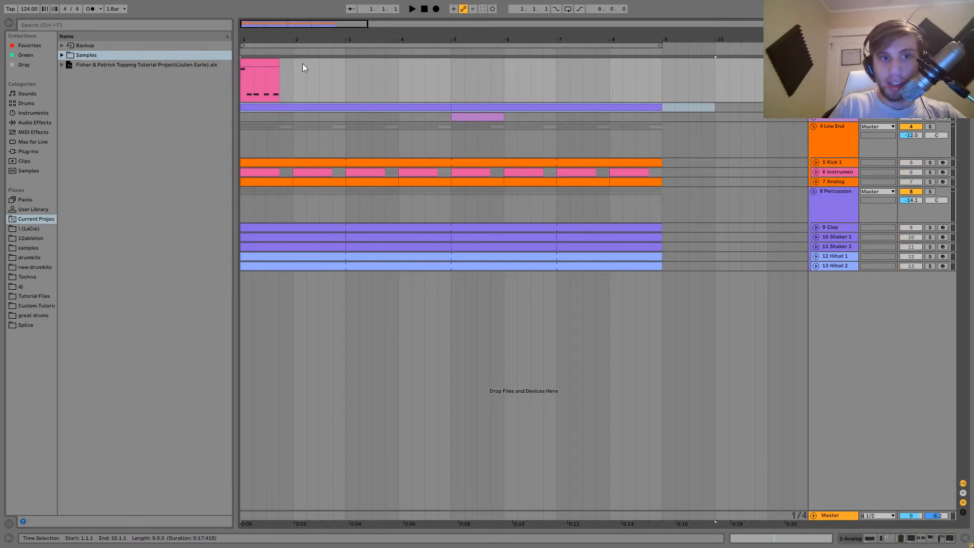
click(265, 63)
key(space)
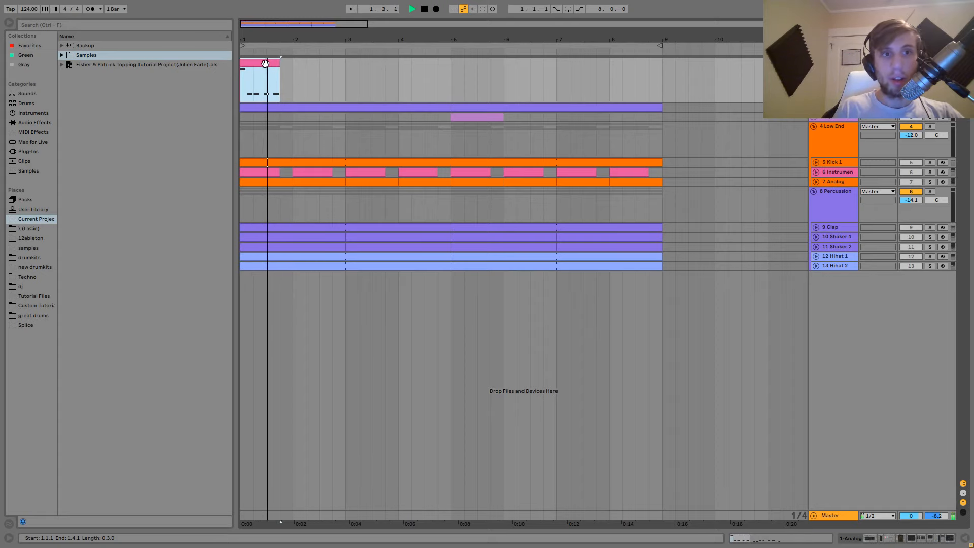
key(space)
double_click(265, 63)
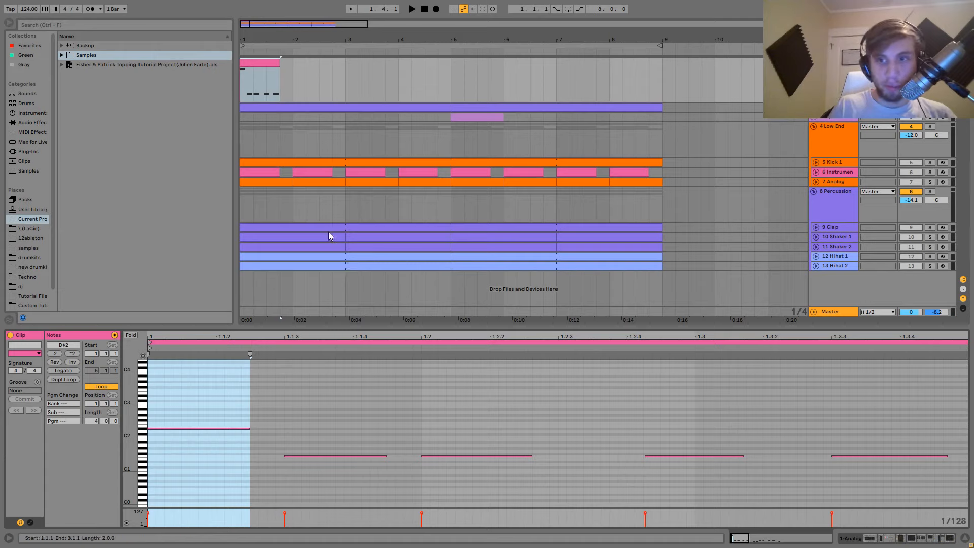
- Open the first Instrument Rack bass clip, audition it soloed and select its two A#1 notes for comparison
click(262, 172)
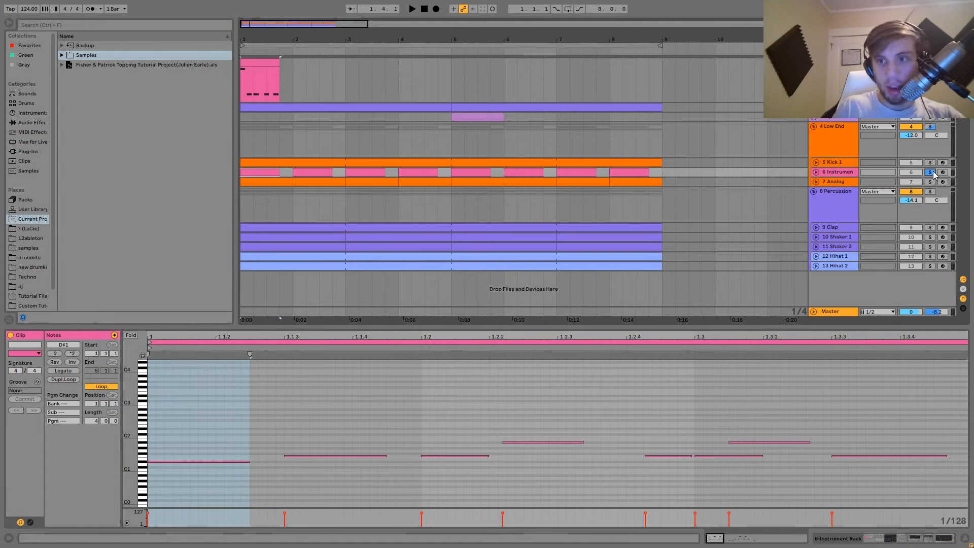
key(space)
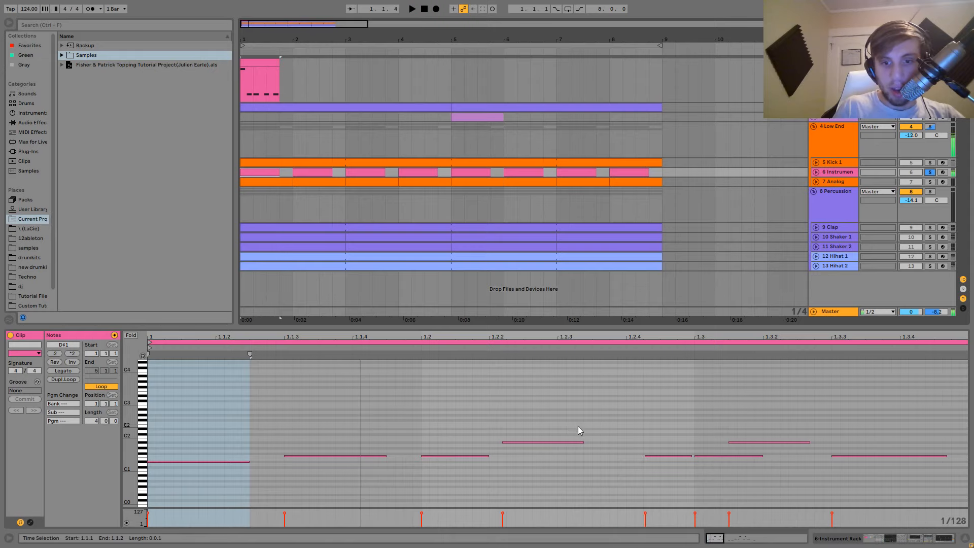
drag(512, 421, 735, 444)
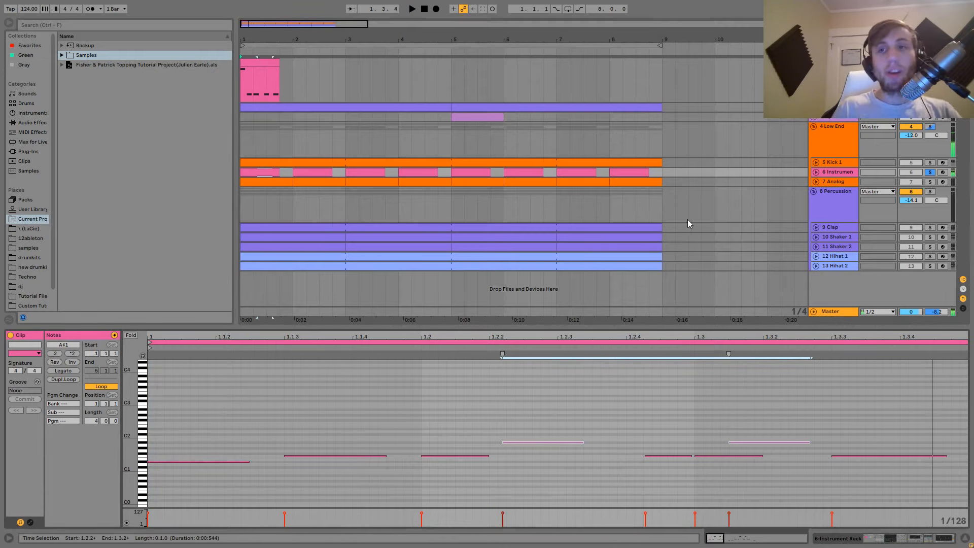
click(929, 173)
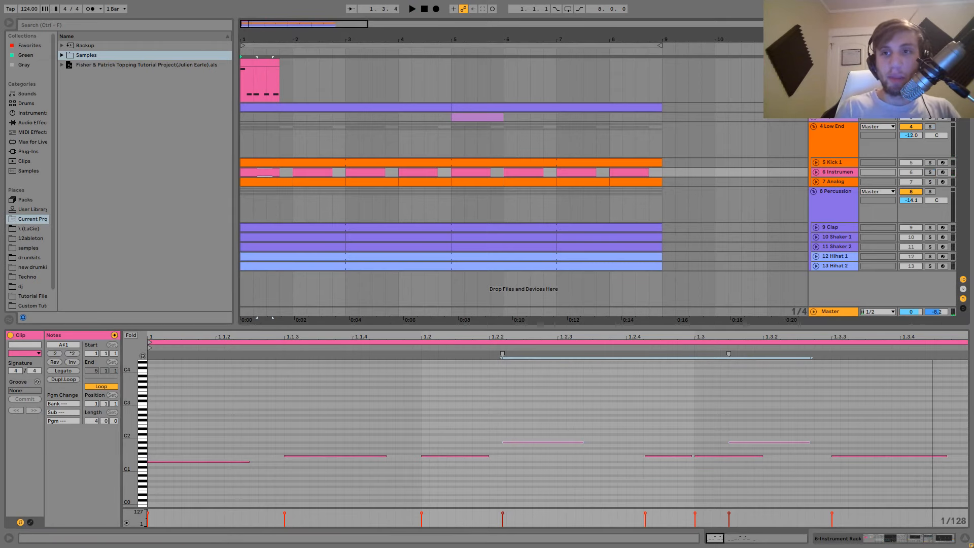
- Show the topmost Analog track's device chain and audition the soloed Low End group against that track's synth
key(shift+Tab)
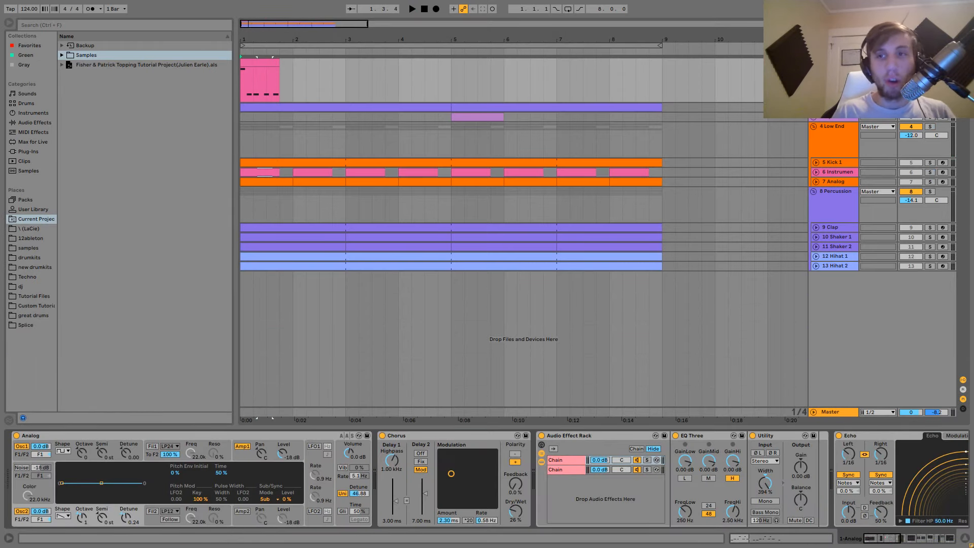
click(929, 127)
key(space)
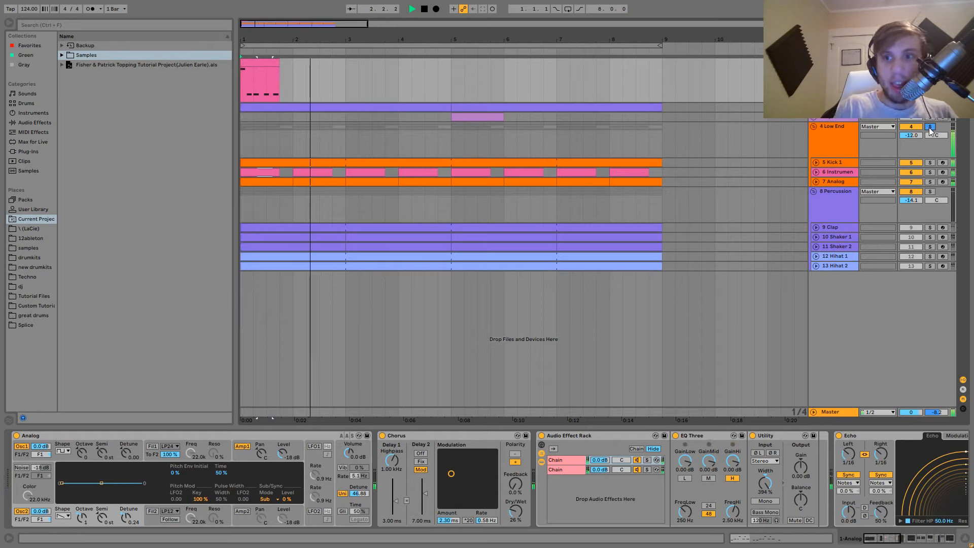
key(space)
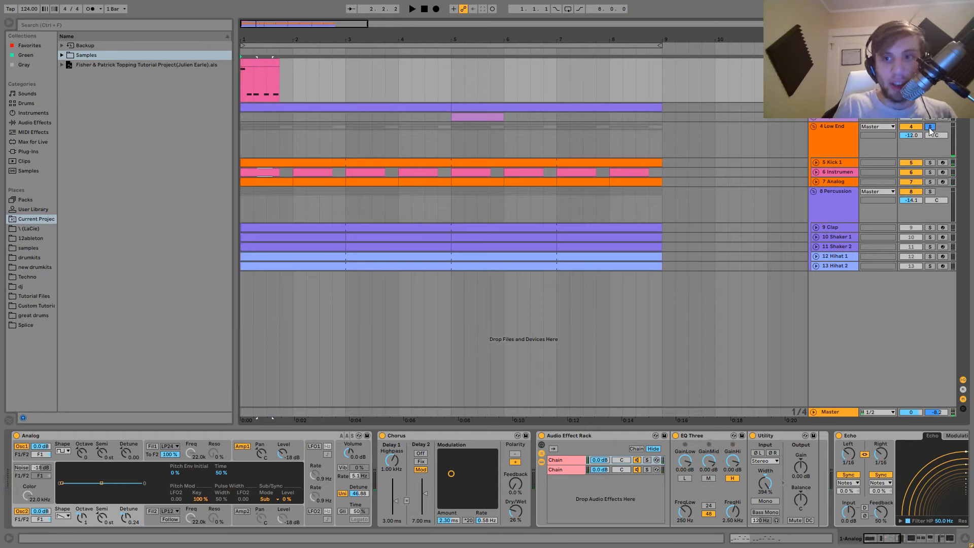
key(space)
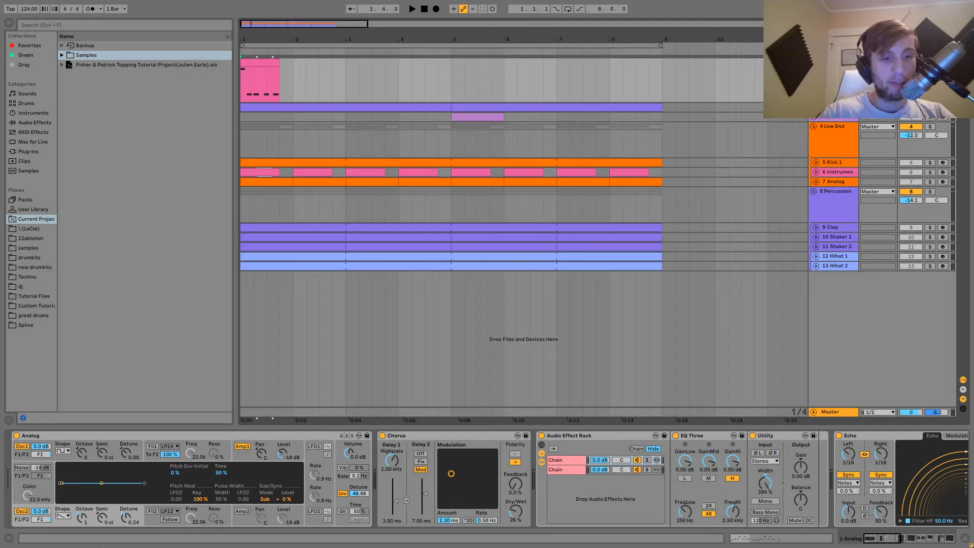
- Examine the Analog synth's Amp1 envelope and unison settings, audition the sound and select the Chorus device
click(242, 456)
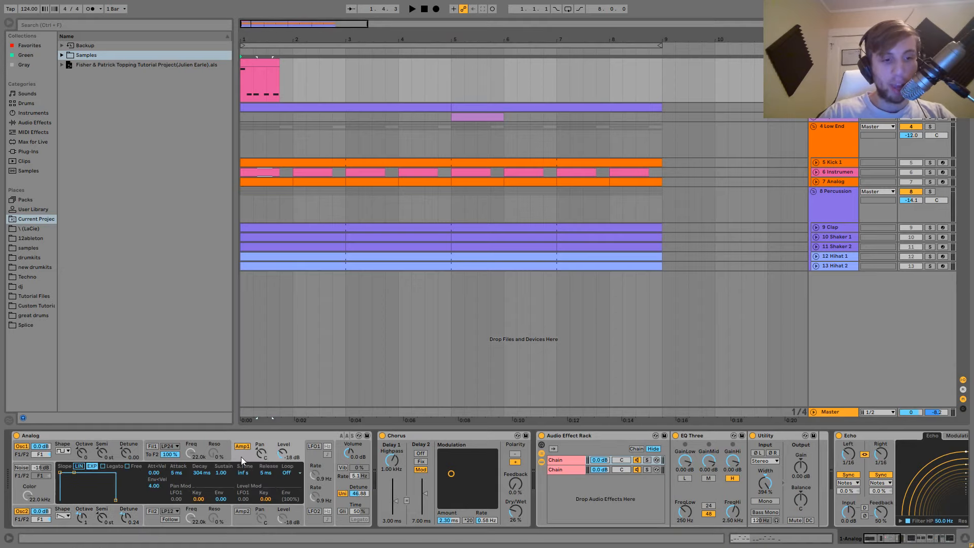
click(341, 485)
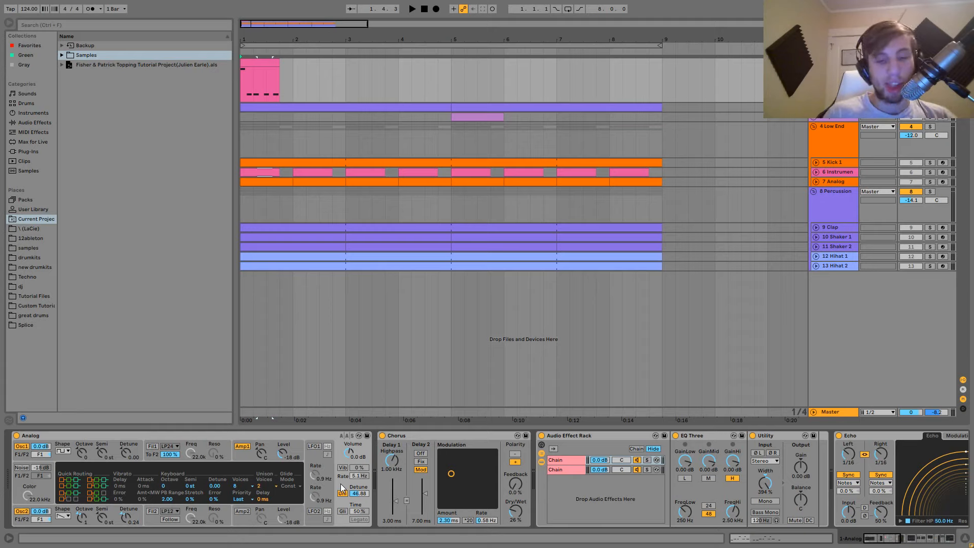
key(space)
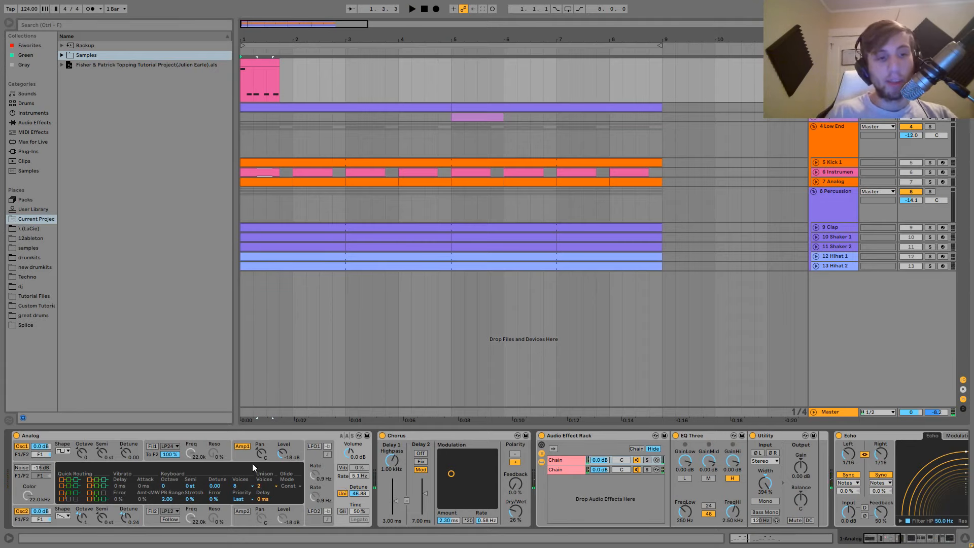
click(442, 435)
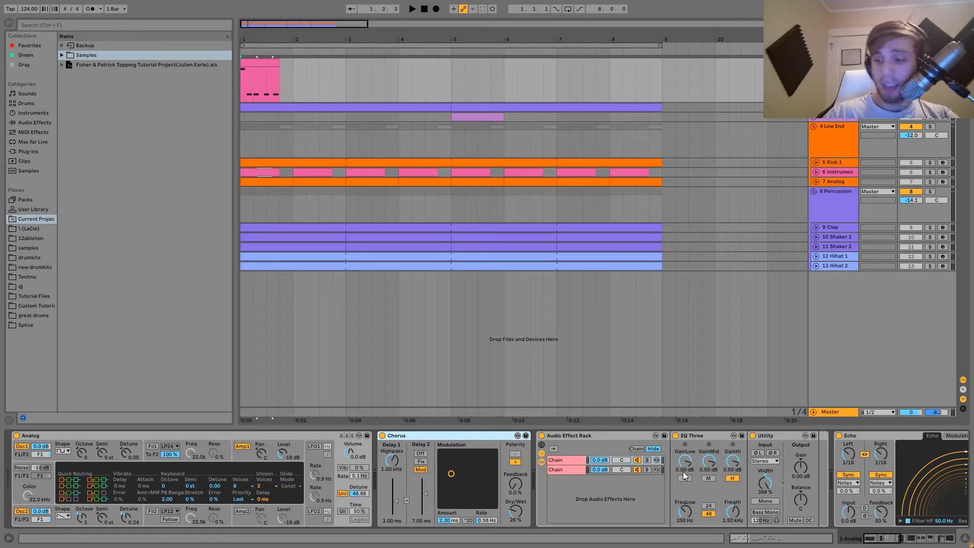
- Audition the second and the first chain of the Audio Effect Rack separately, each in solo
click(565, 470)
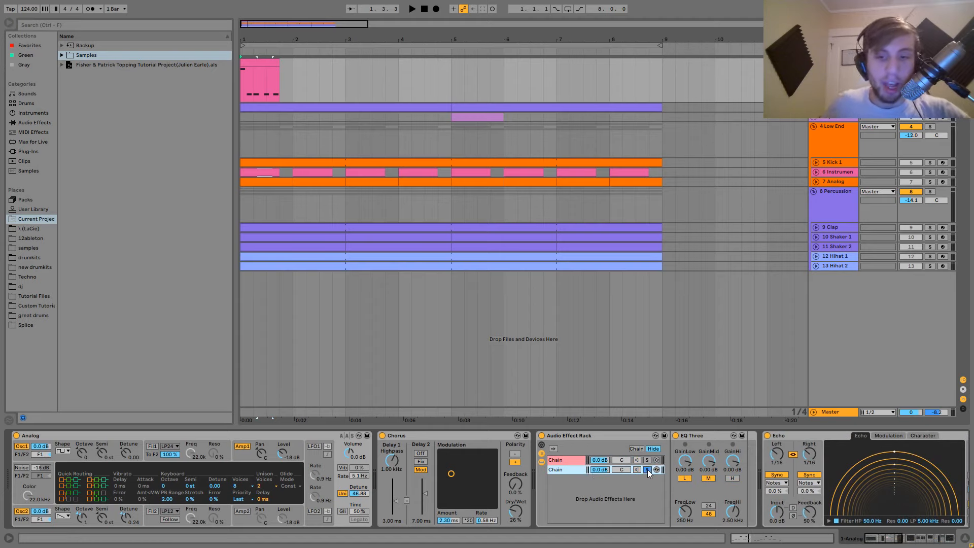
key(space)
key(space)
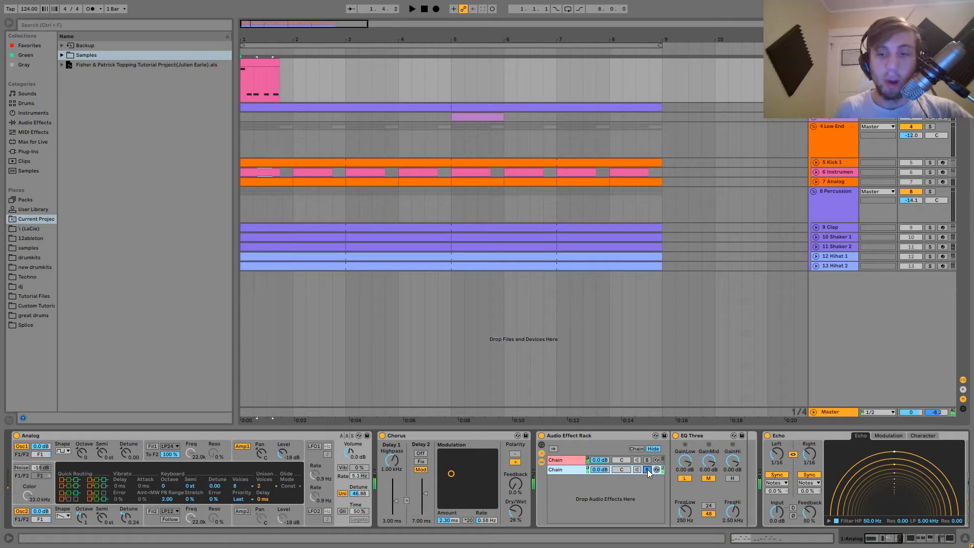
click(647, 460)
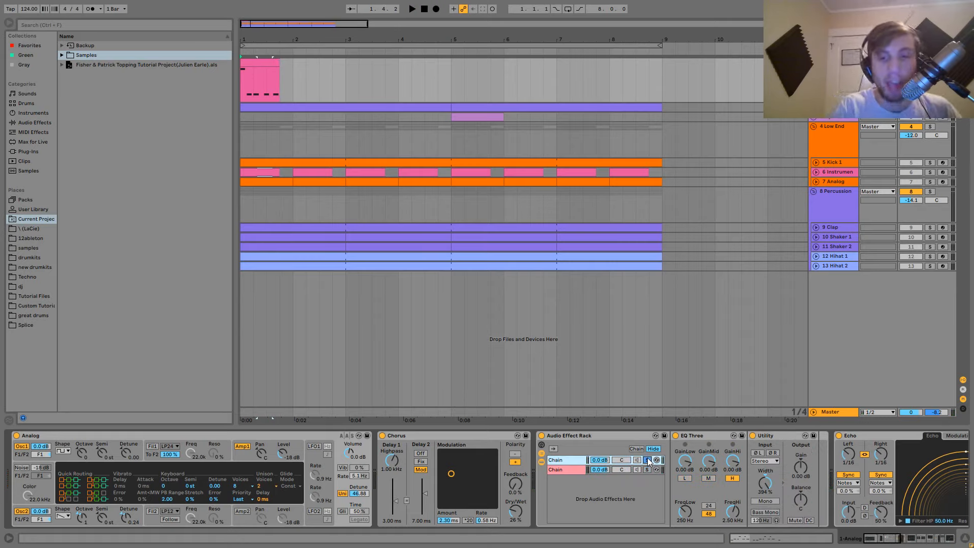
key(space)
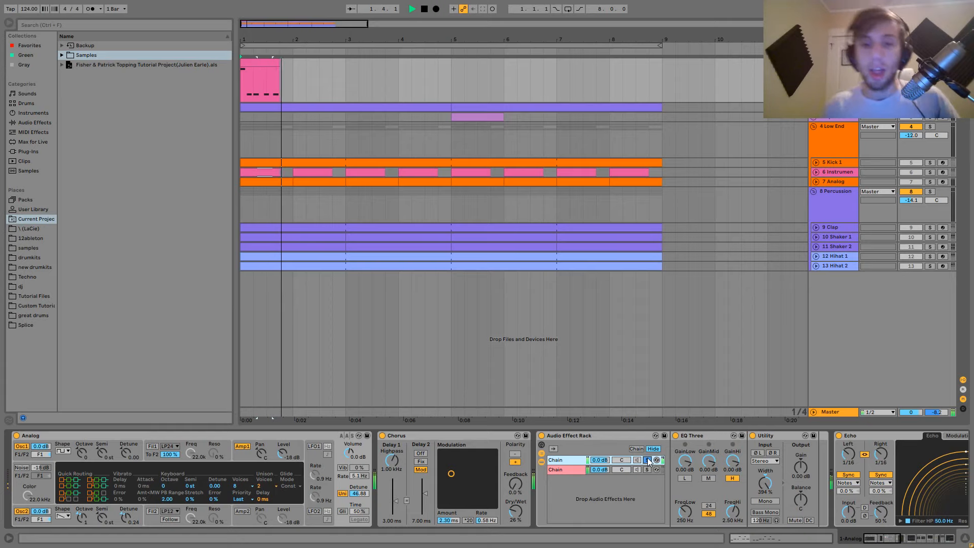
key(space)
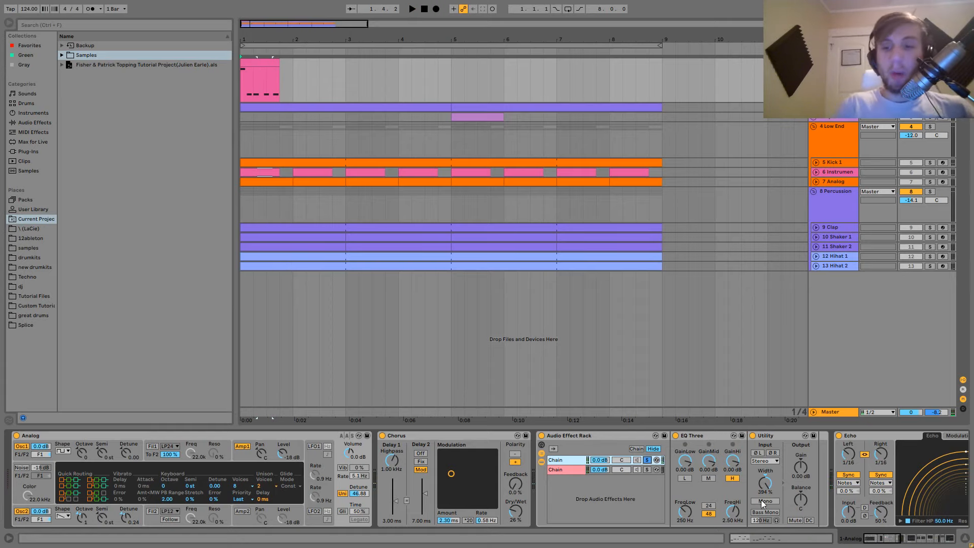
- Compare the synth's sound with the Audio Effect Rack bypassed and reactivated
click(567, 434)
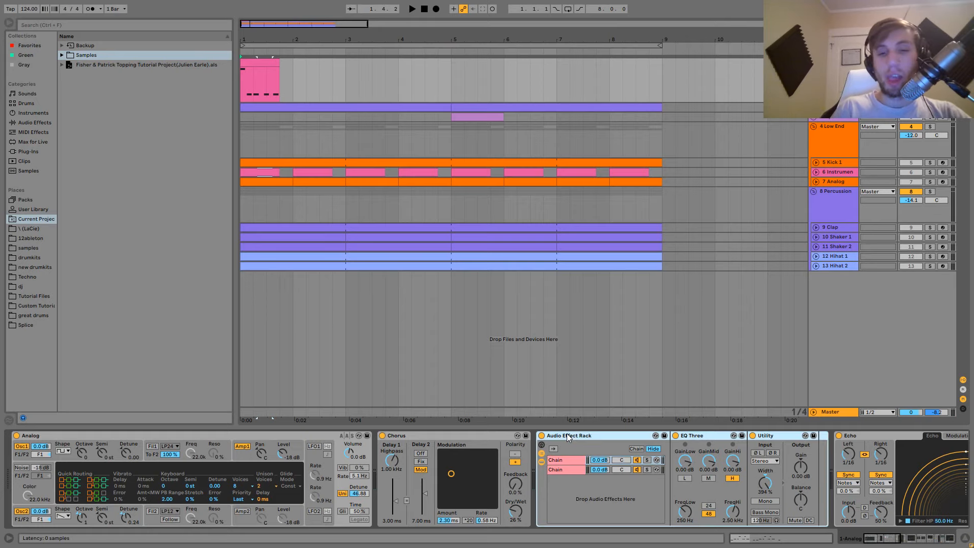
click(541, 436)
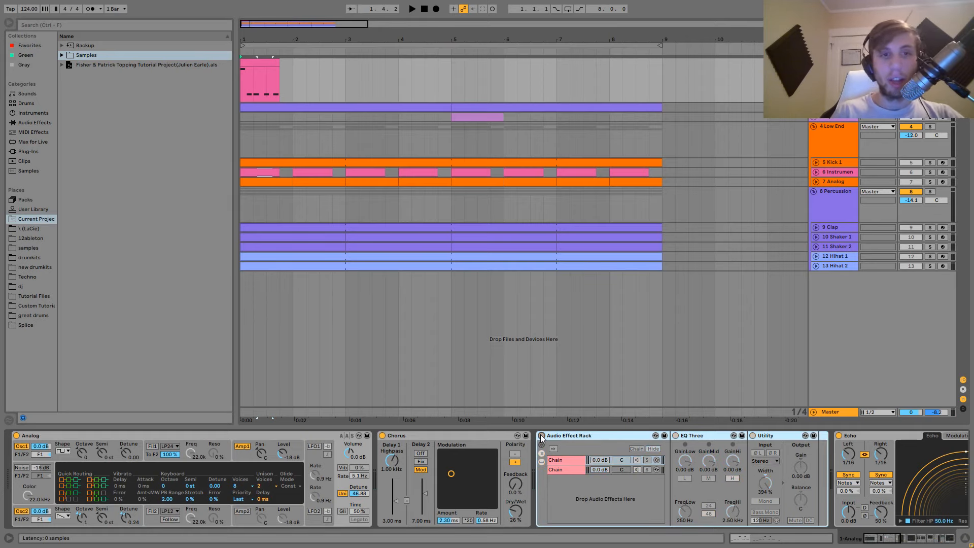
key(space)
key(space)
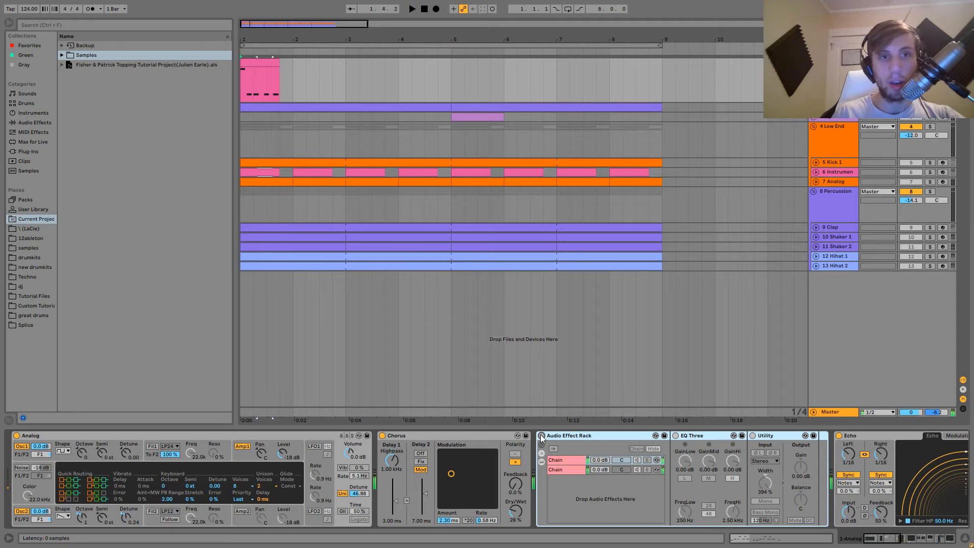
click(541, 436)
key(space)
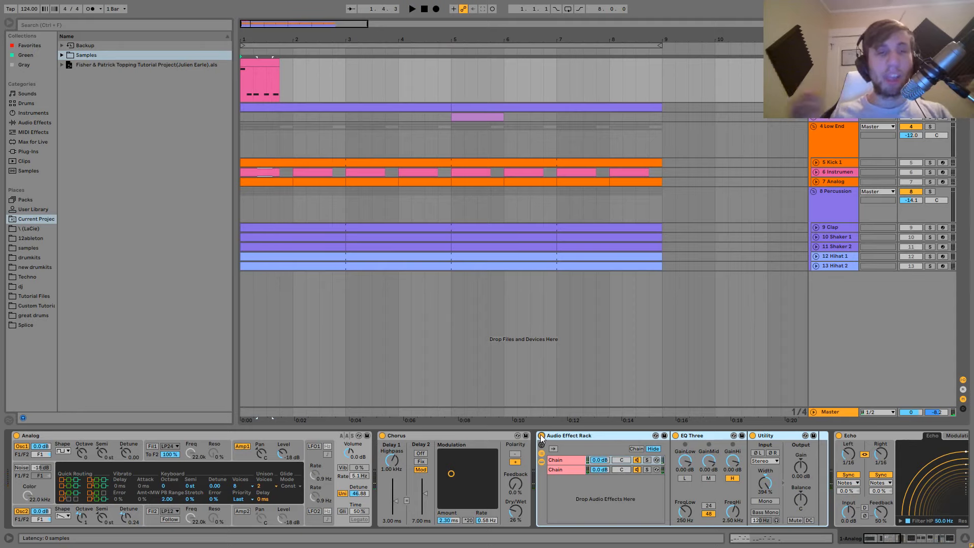
key(space)
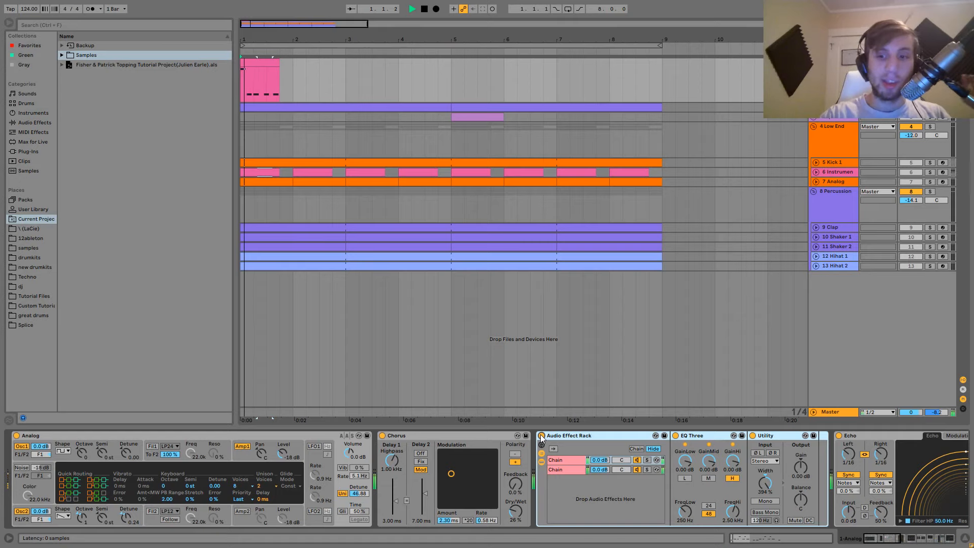
key(space)
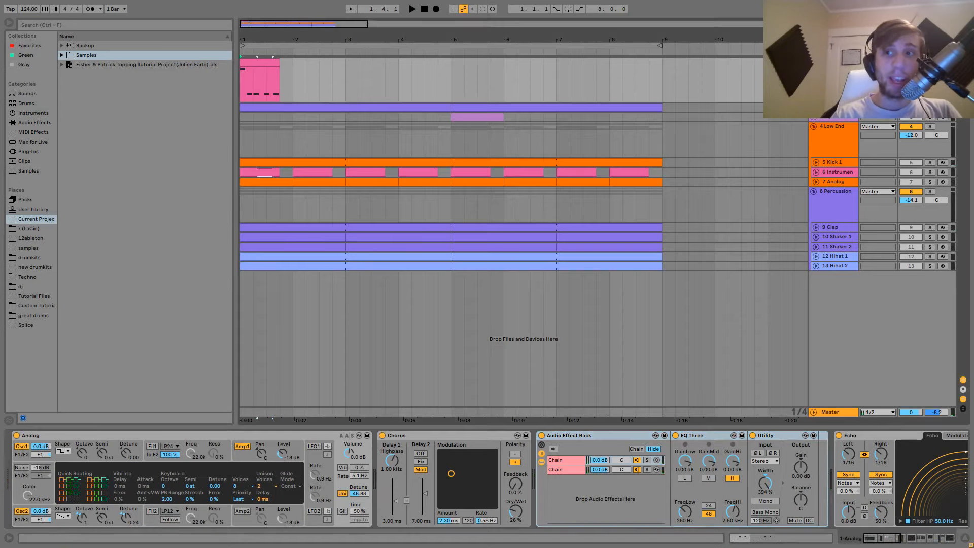
- Play the full arrangement, and audition the synth alone while examining its Echo, EQ Eight and Reverb devices
key(space)
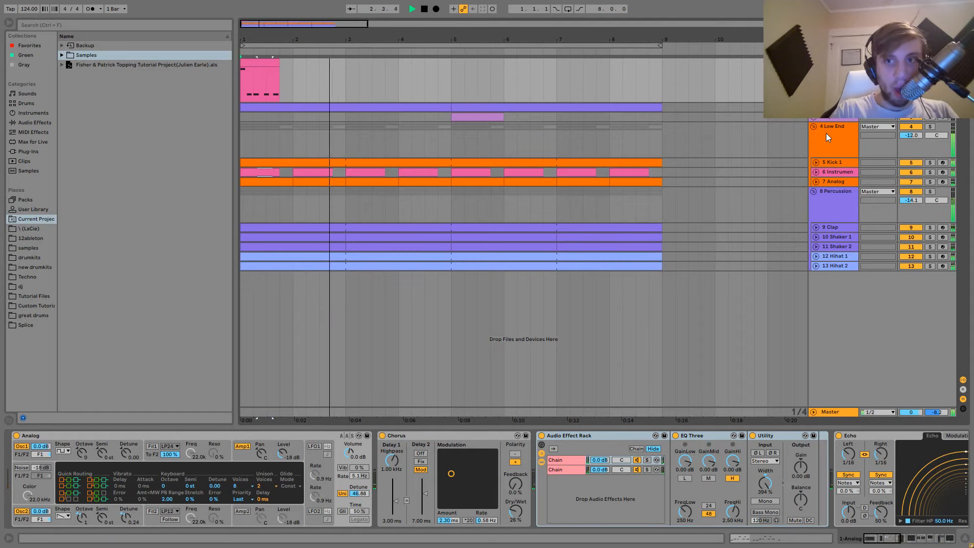
key(space)
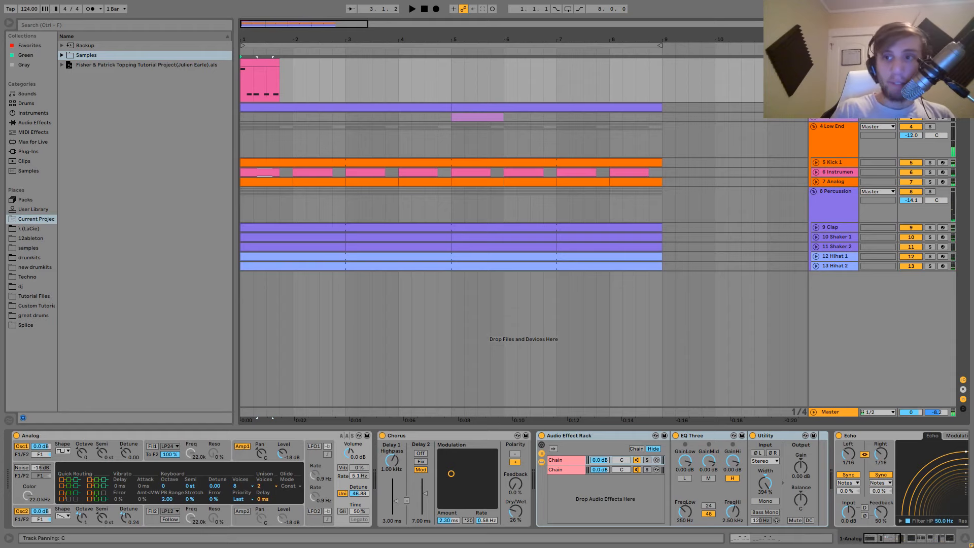
scroll(832, 472, down, 10)
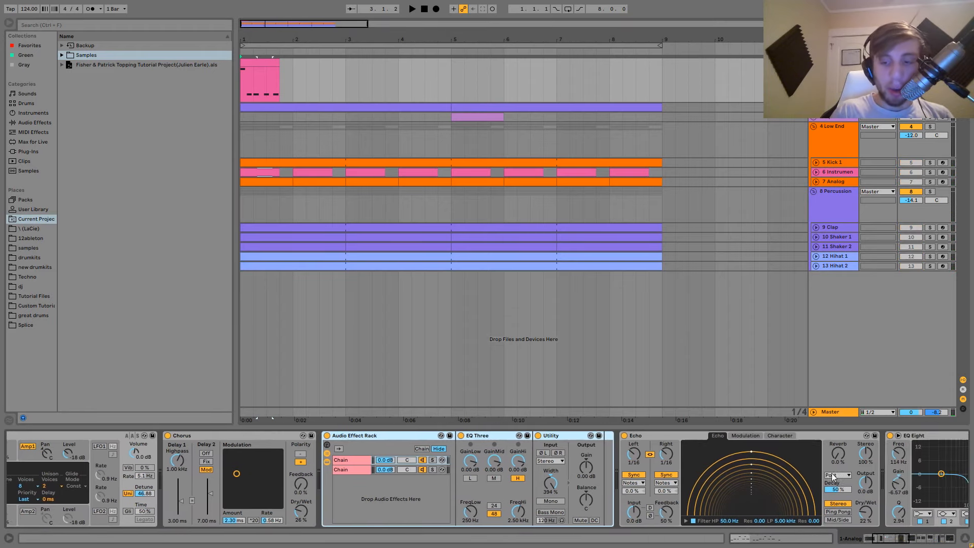
key(space)
scroll(832, 473, down, 8)
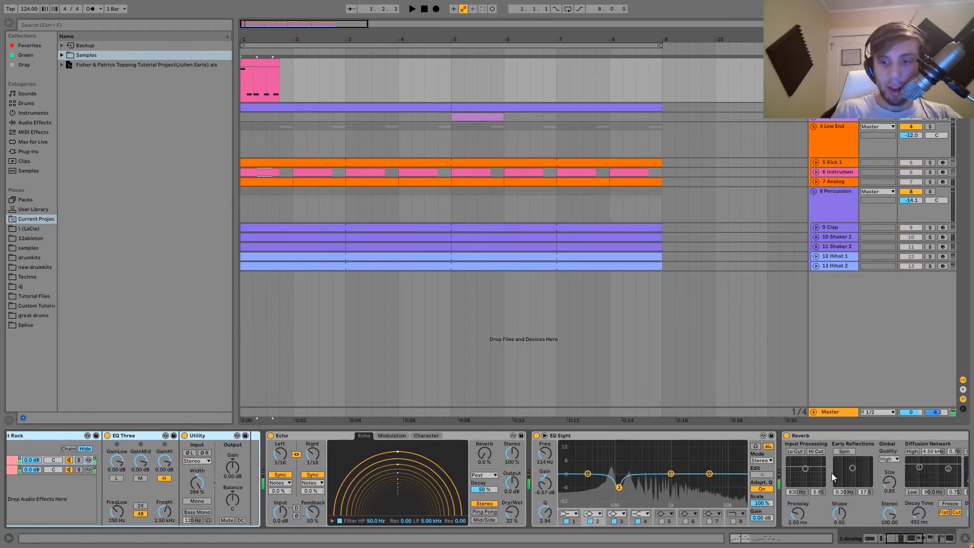
key(space)
scroll(537, 482, down, 1)
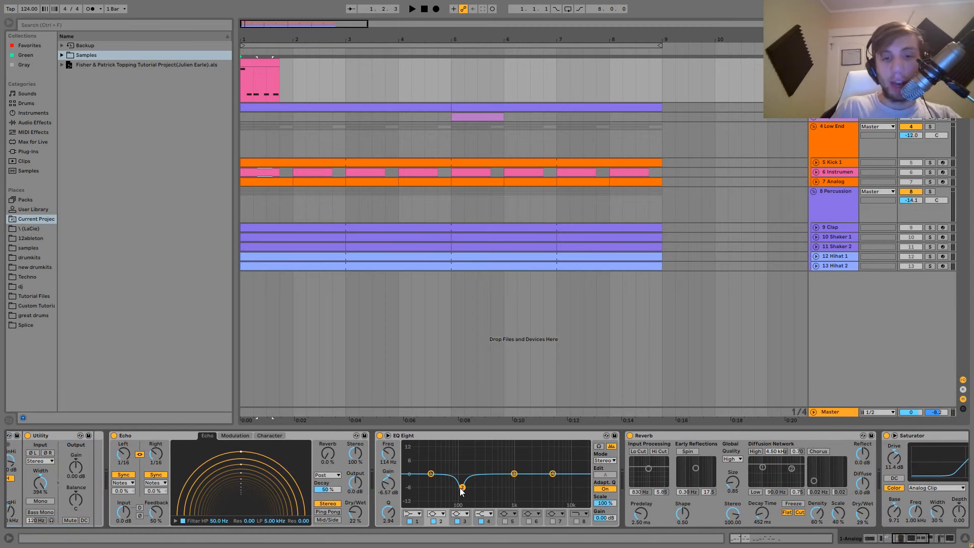
- Compare the synth's sound with EQ Eight bypassed and reactivated, and review the devices following it
click(380, 436)
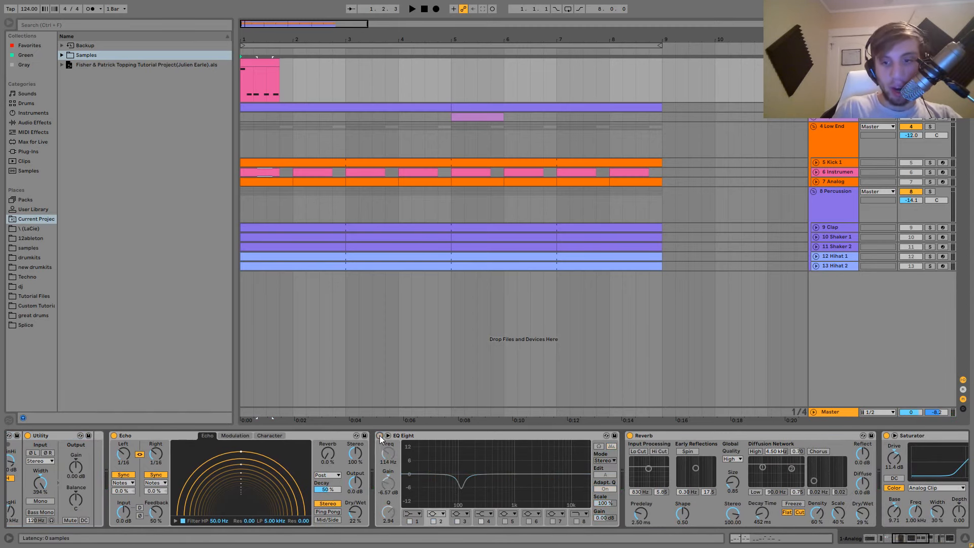
key(space)
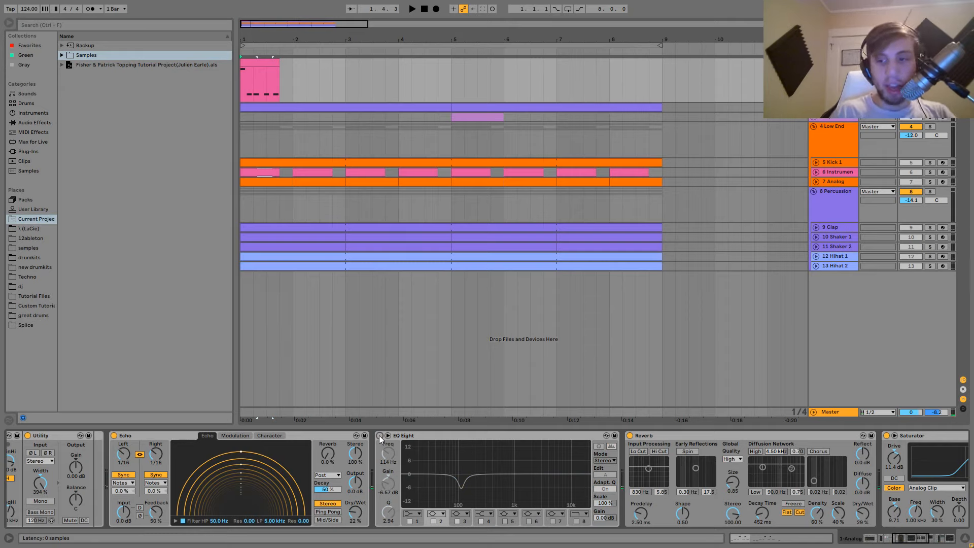
click(378, 435)
key(space)
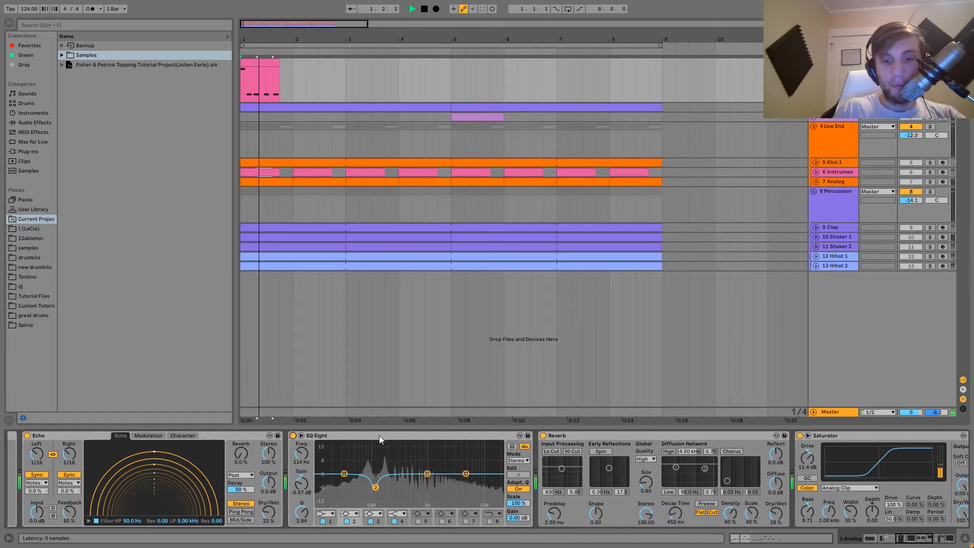
key(space)
scroll(379, 436, down, 5)
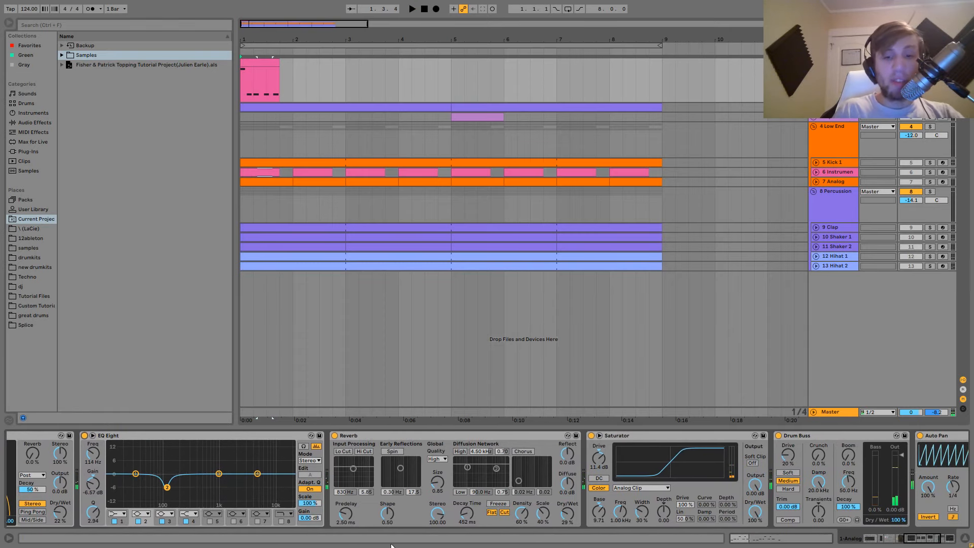
- Compare the synth's sound with the Reverb bypassed and reactivated
click(334, 435)
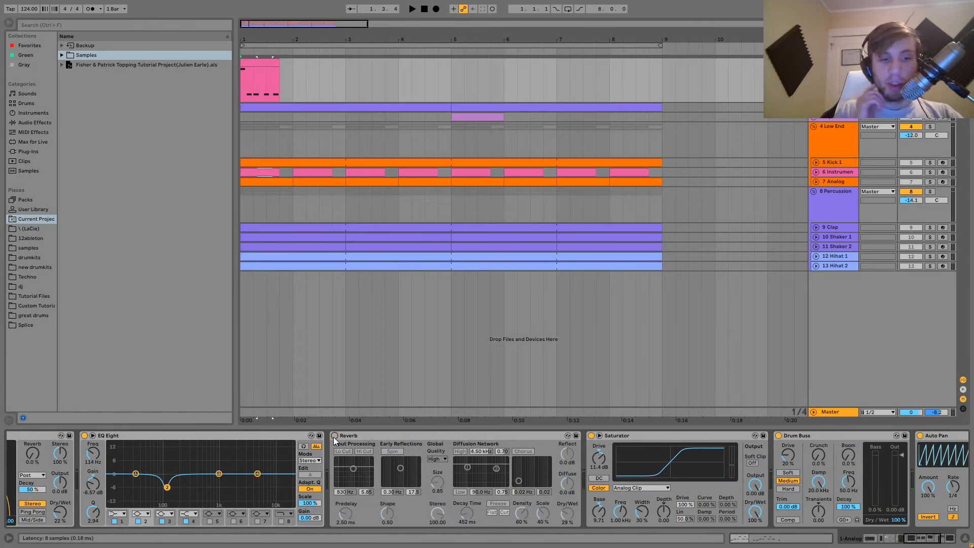
key(space)
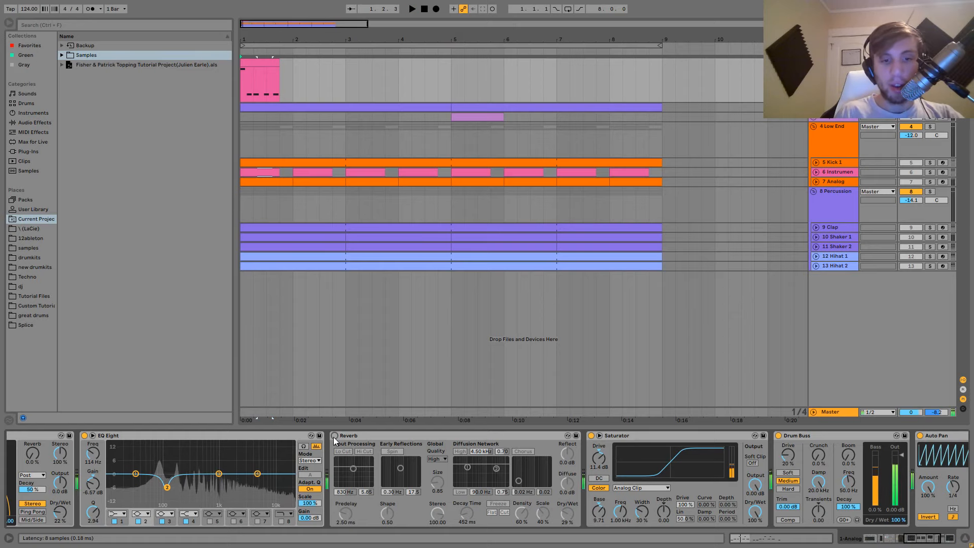
click(334, 435)
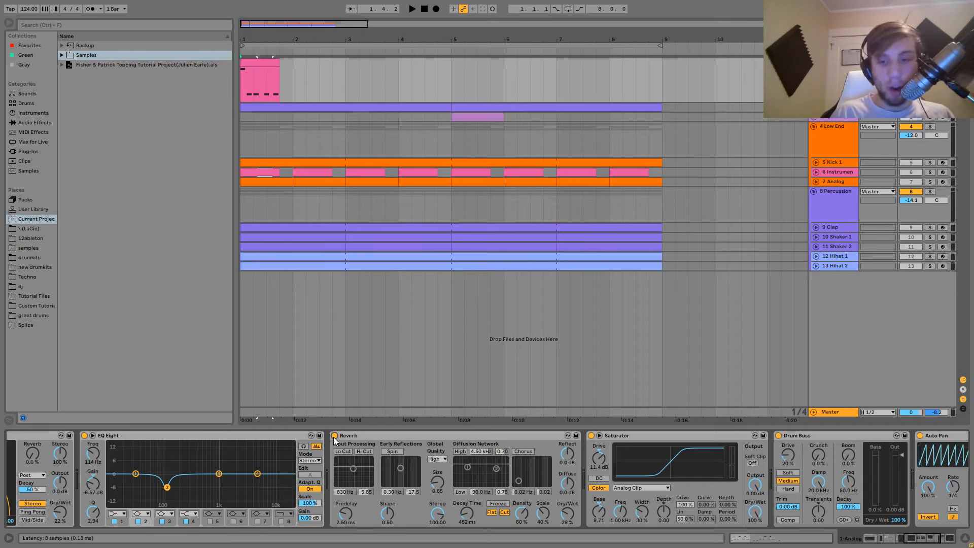
- Compare the synth's sound with Saturator and Drum Buss both bypassed and both reactivated
scroll(333, 436, right, 5)
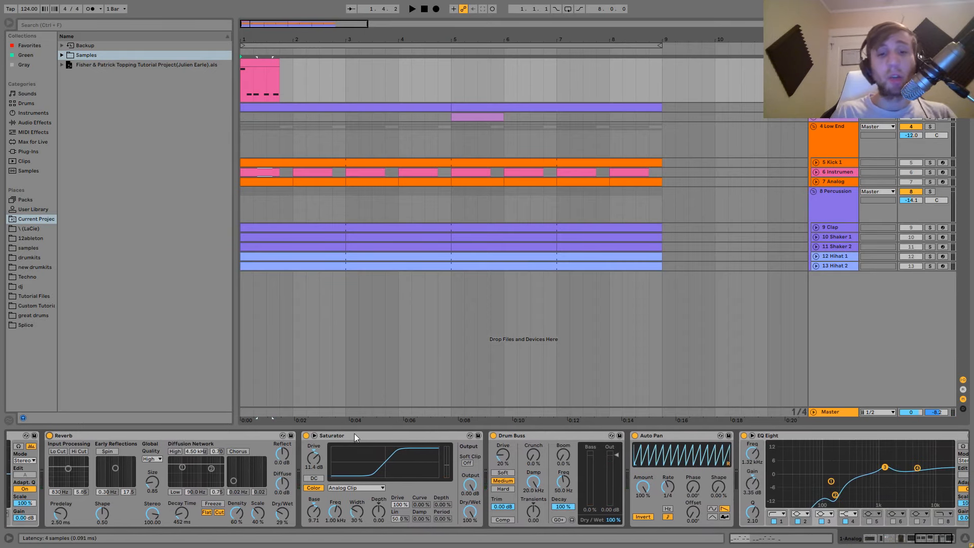
click(494, 436)
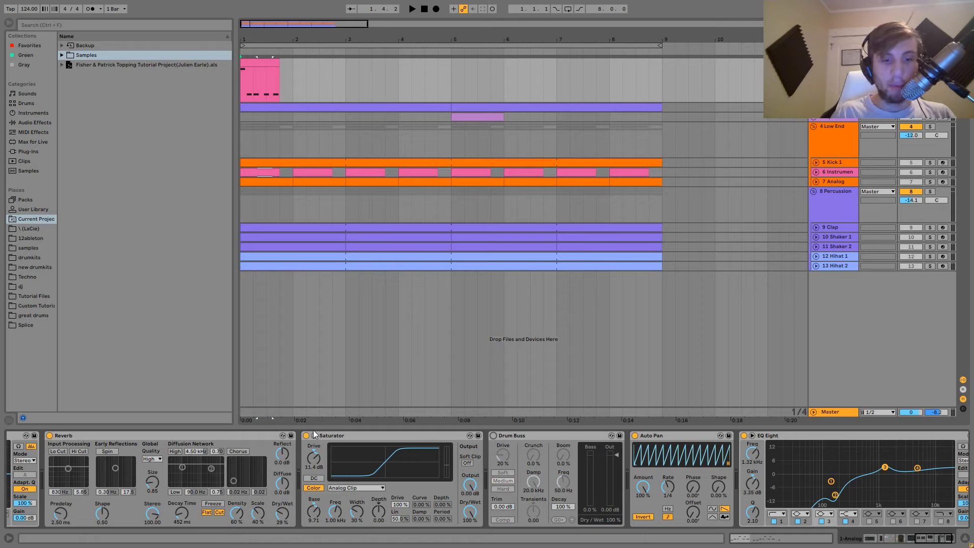
click(306, 435)
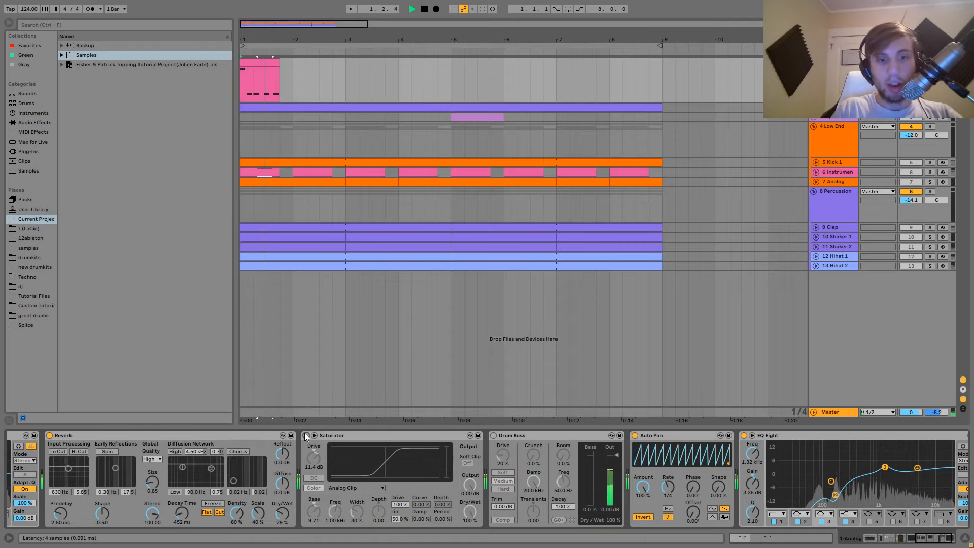
click(306, 436)
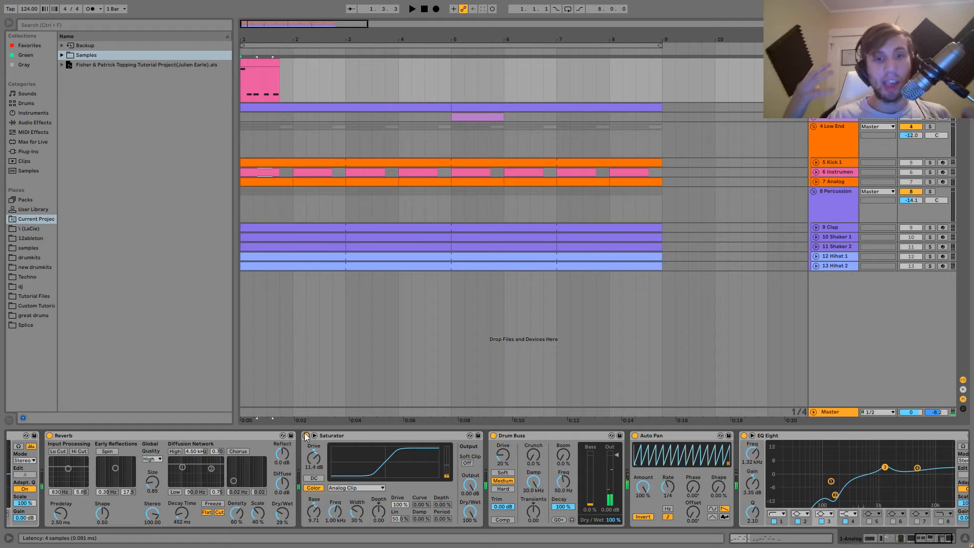
key(space)
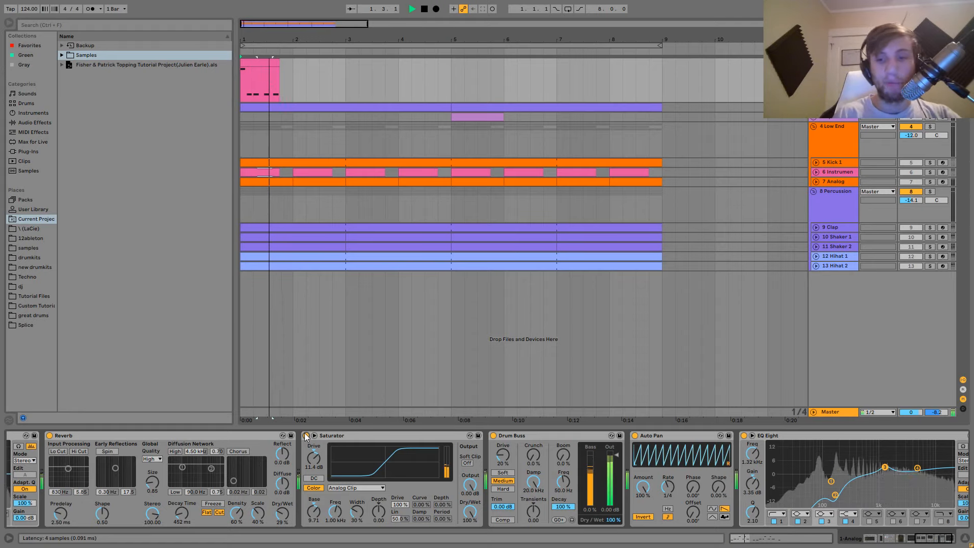
key(space)
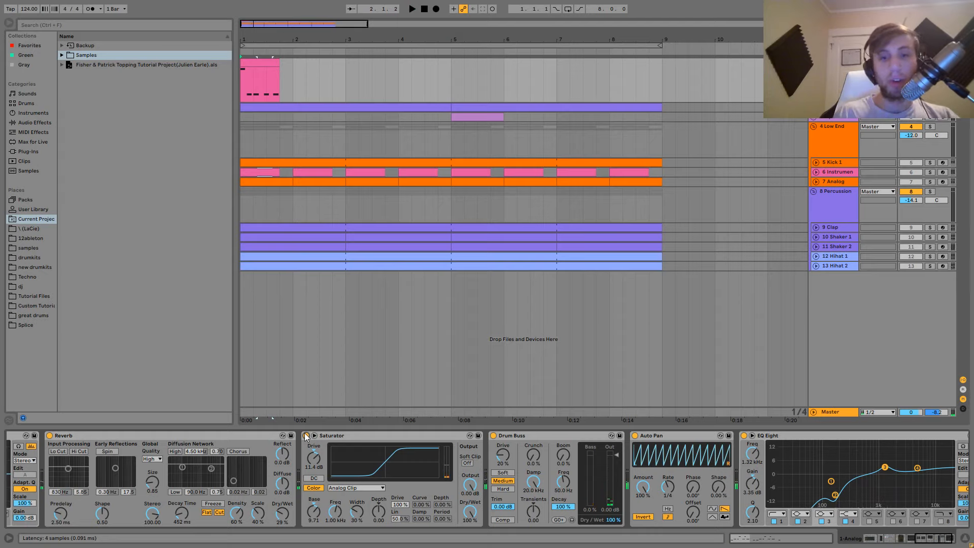
- Compare the synth's sound with Auto Pan bypassed and reactivated, and audition it while examining the final EQ Eight
scroll(306, 437, down, 3)
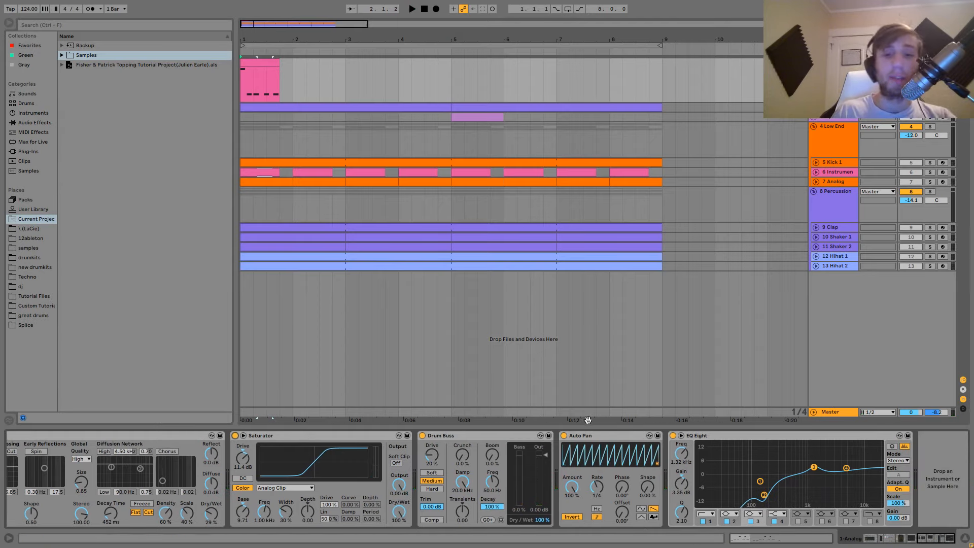
click(587, 437)
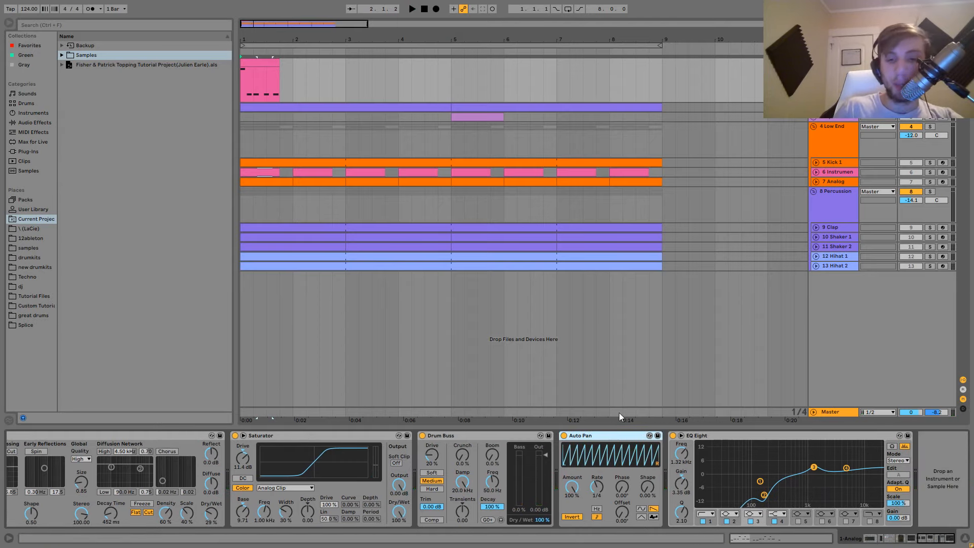
key(space)
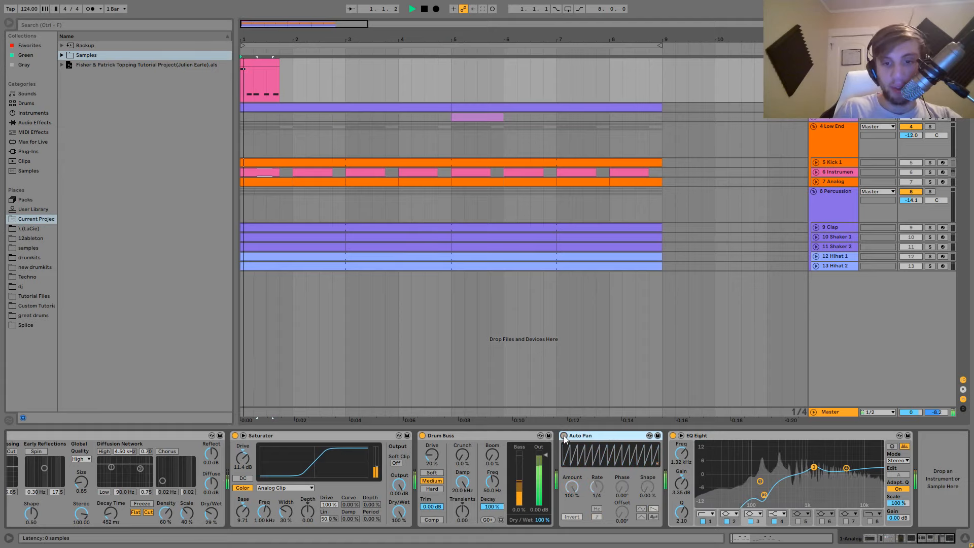
key(space)
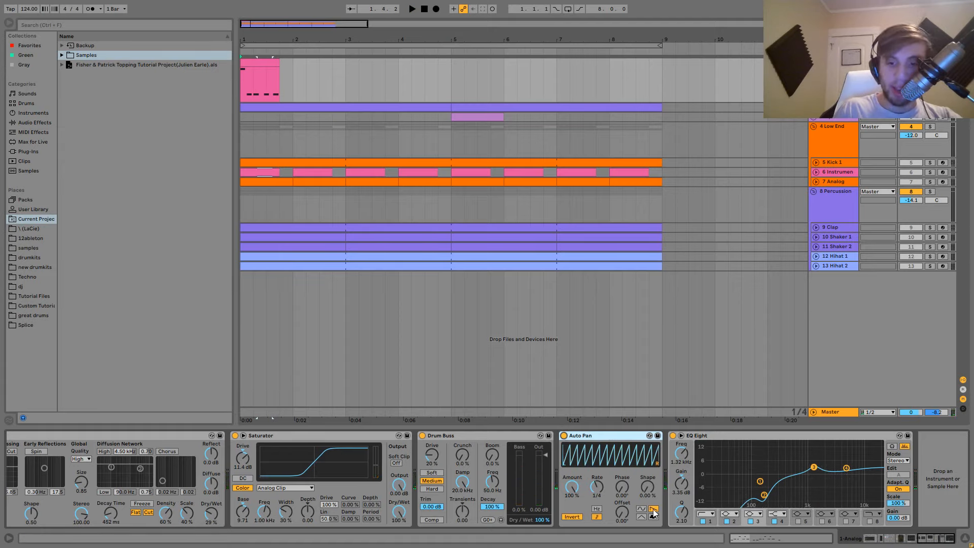
key(space)
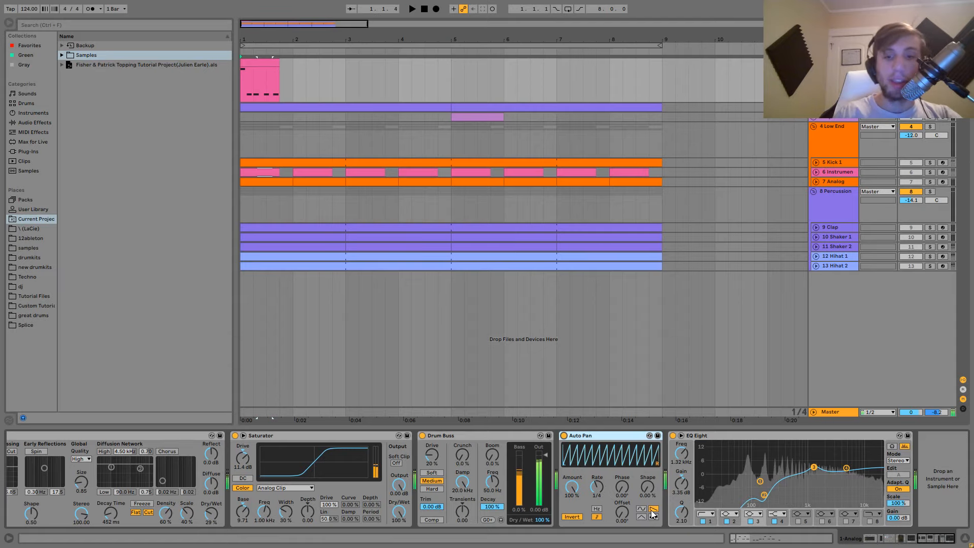
key(space)
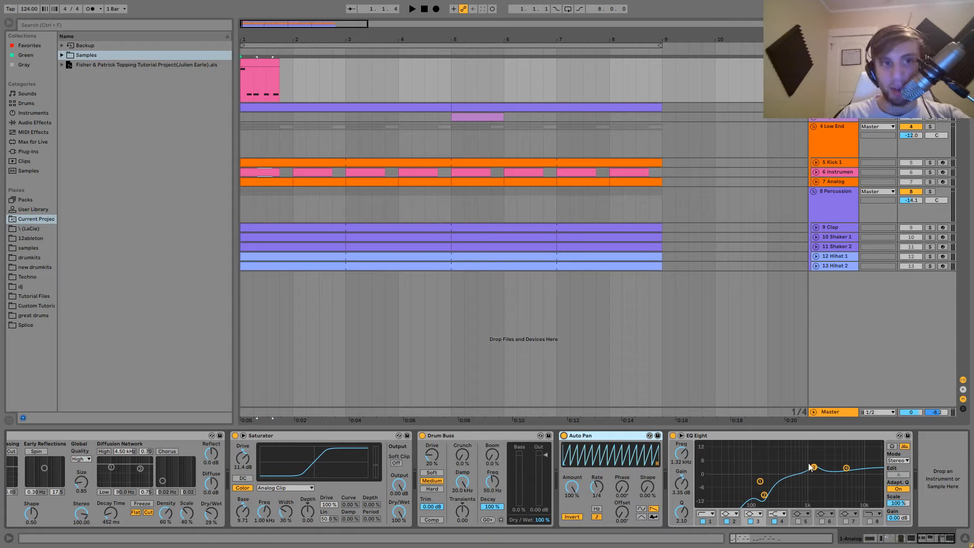
key(space)
key(space)
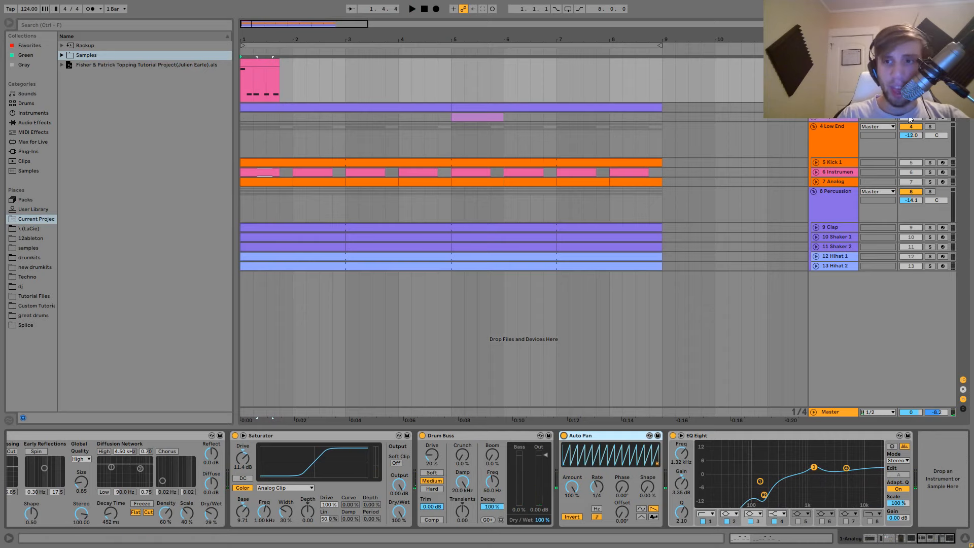
- Unfold the vocal track and audition its notes alone from just before those in bars 2, 4 and 6
click(813, 108)
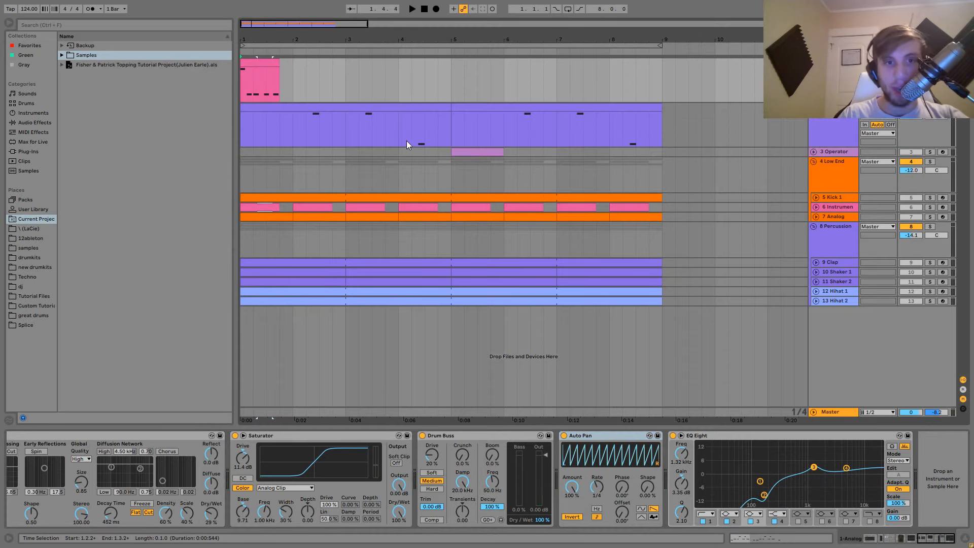
click(306, 133)
key(space)
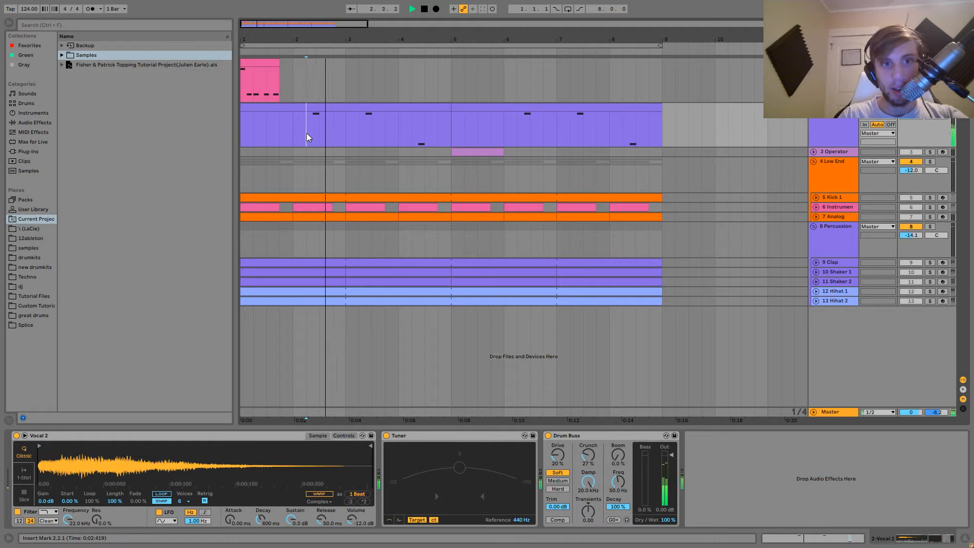
click(410, 140)
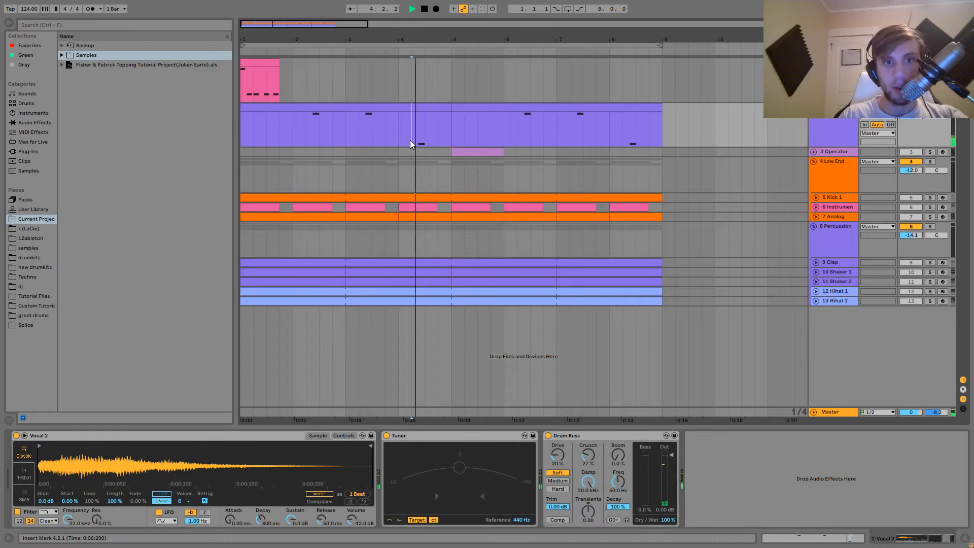
click(512, 131)
key(space)
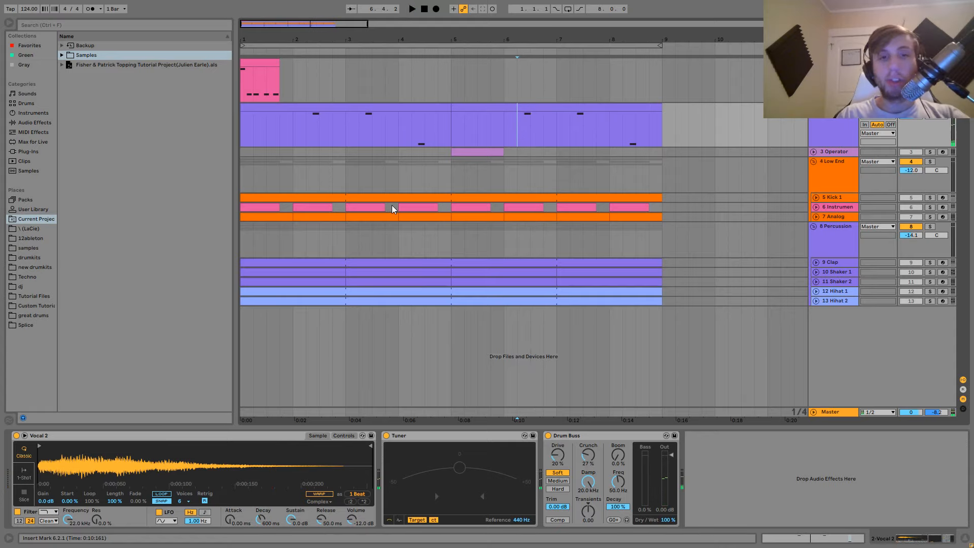
- Select the first four-bar vocal clip and play it from bar 1 with the full arrangement
click(317, 111)
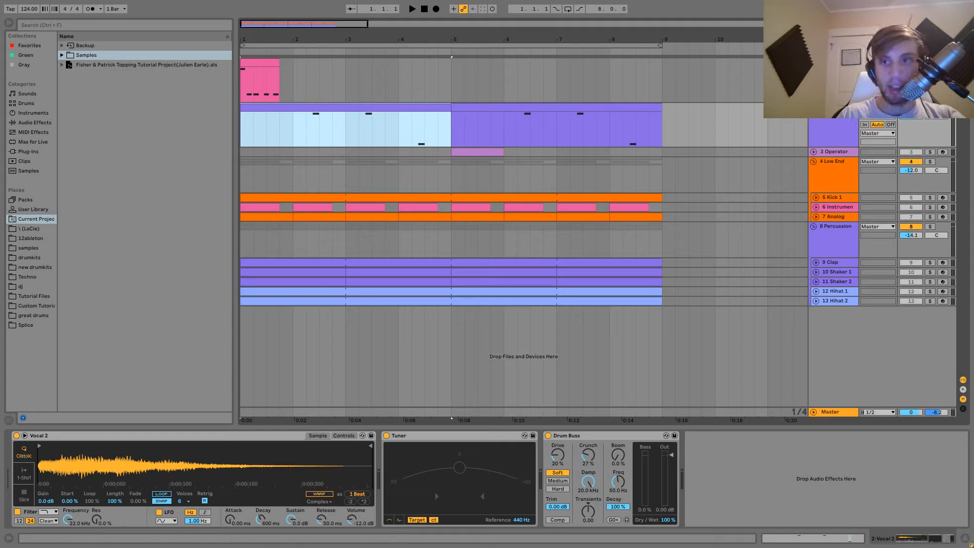
key(space)
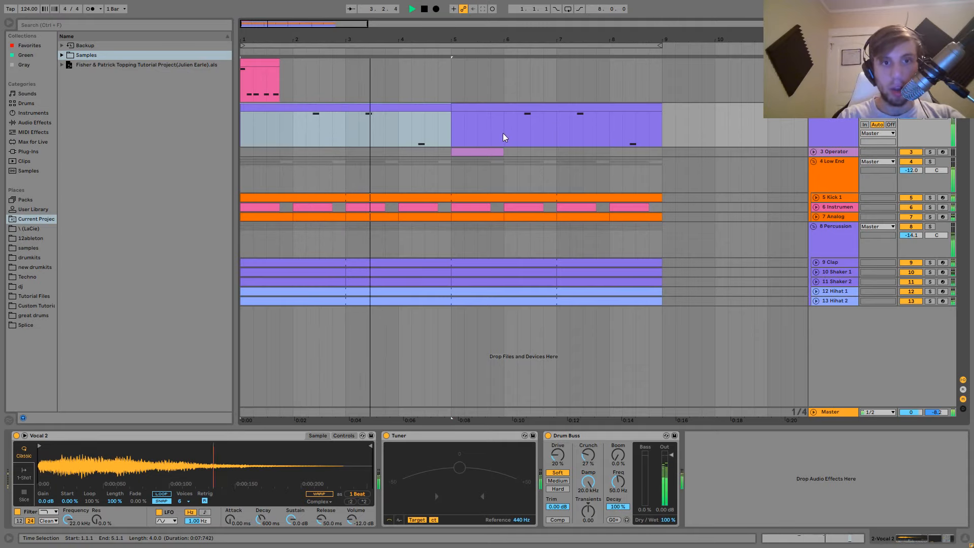
key(space)
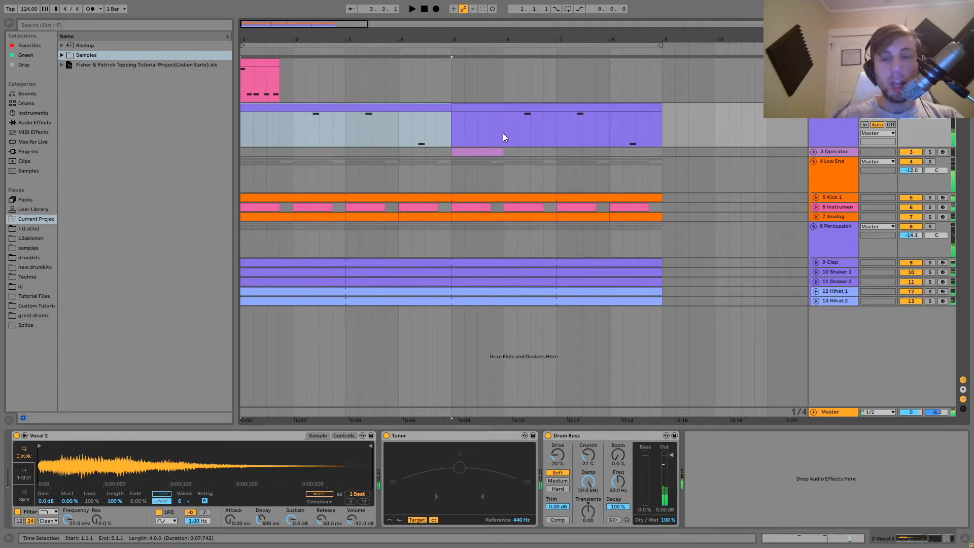
- Show the Low End group's devices and audition the group in solo
click(849, 178)
click(930, 161)
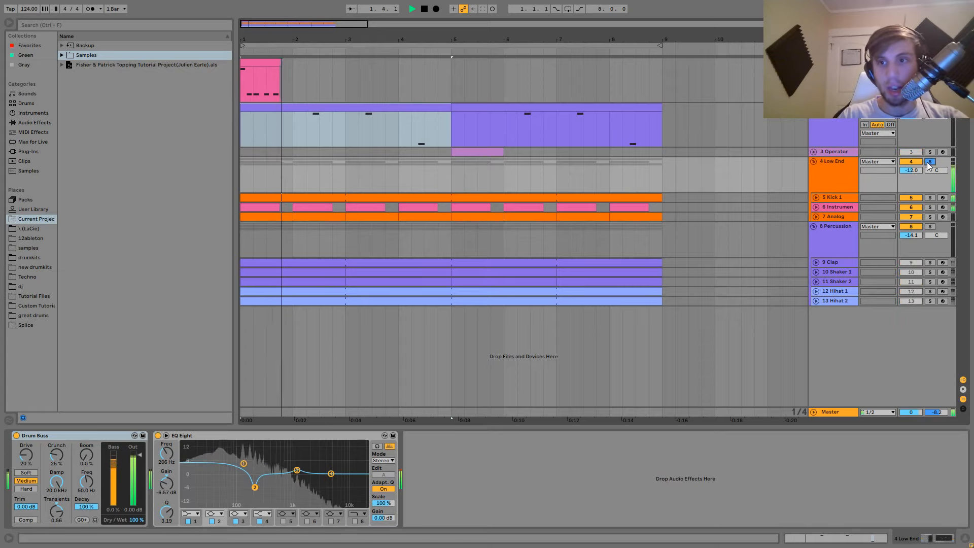
click(929, 161)
key(space)
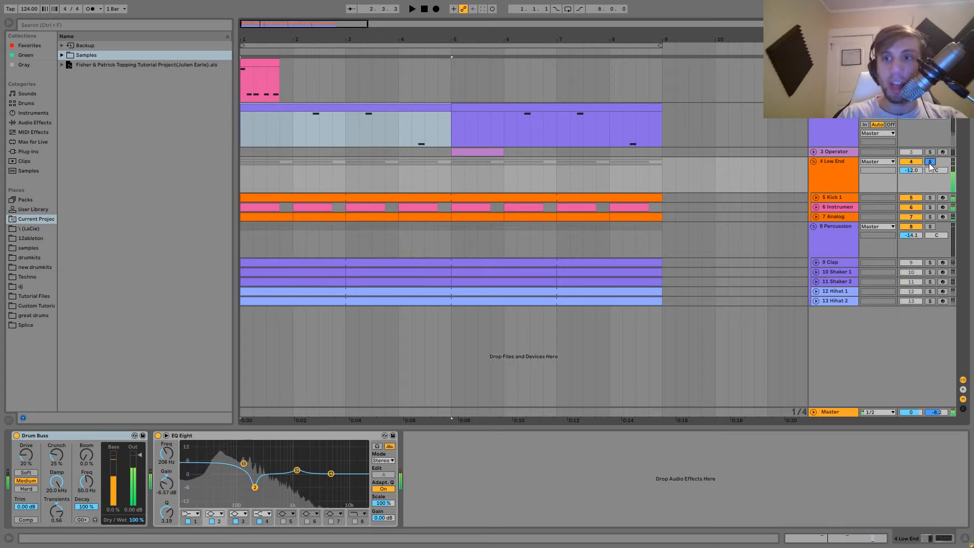
- Play the full arrangement from bar 1 while showing the Vocal 2 track's devices
key(space)
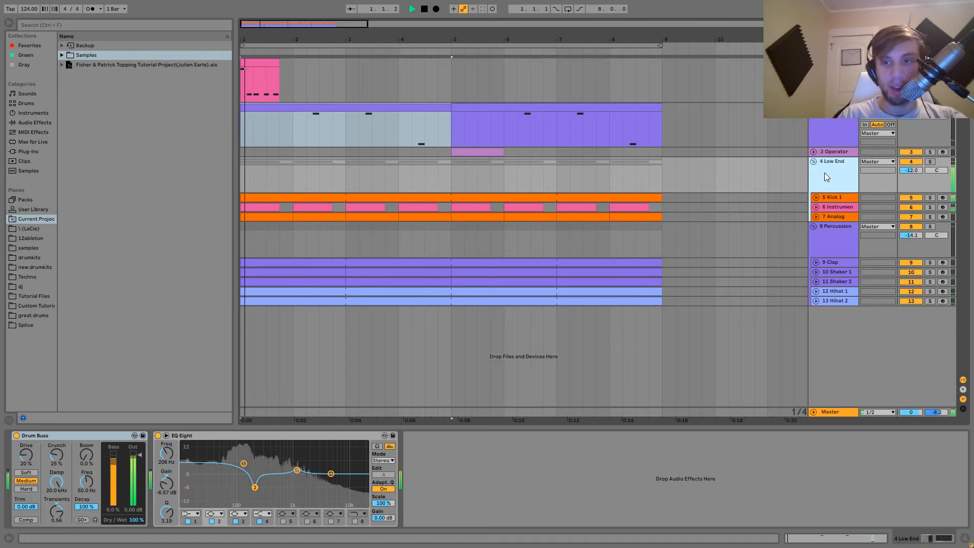
click(826, 128)
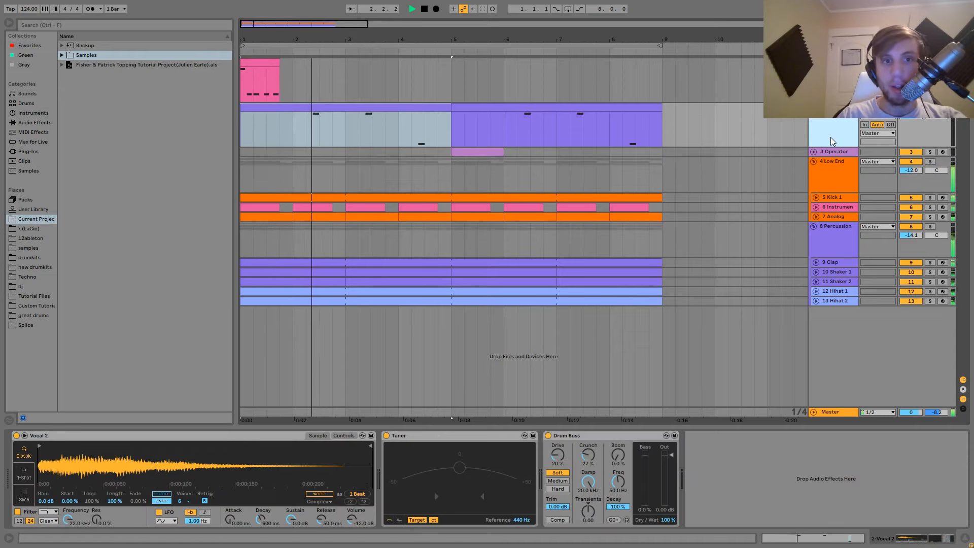
key(space)
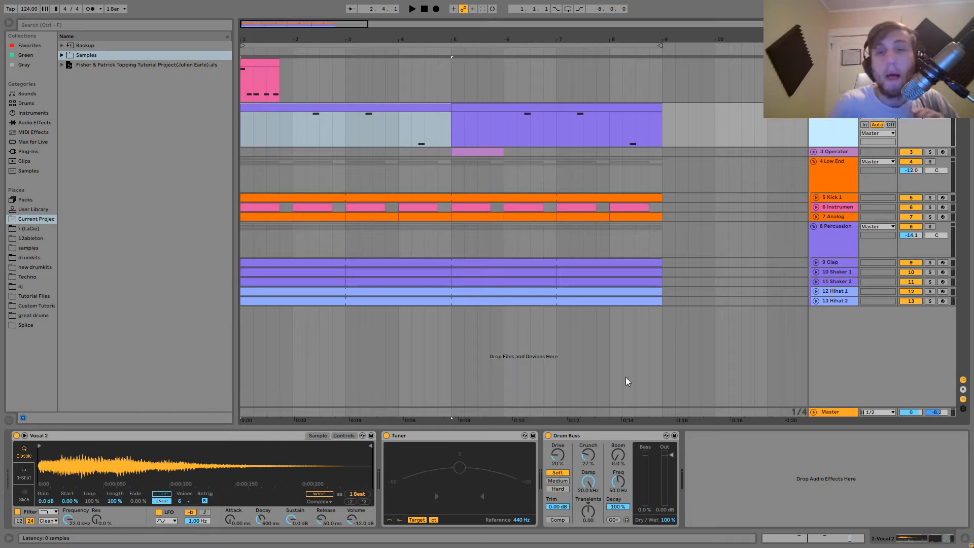
- Solo and unfold the Operator track, and audition its one-bar clip at bar 5 twice
click(929, 151)
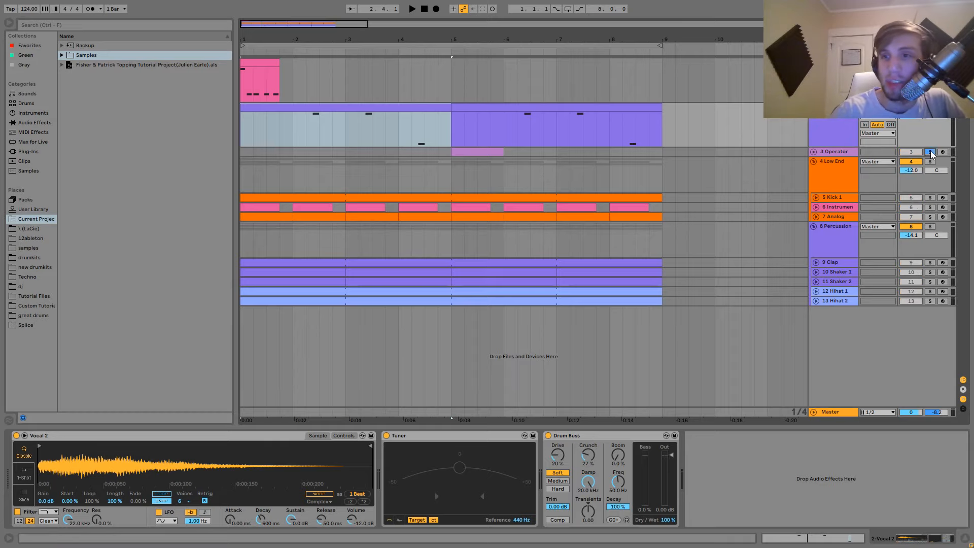
click(812, 151)
click(490, 151)
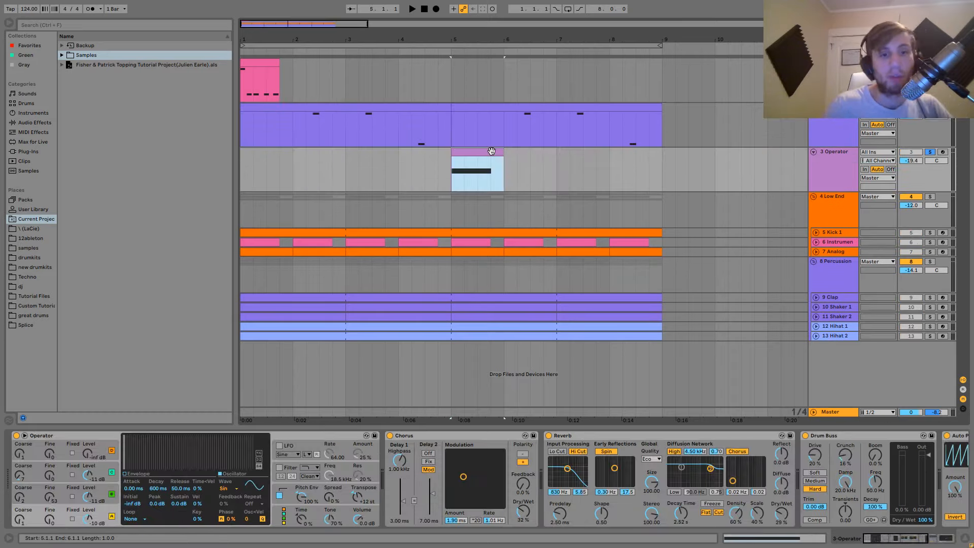
key(space)
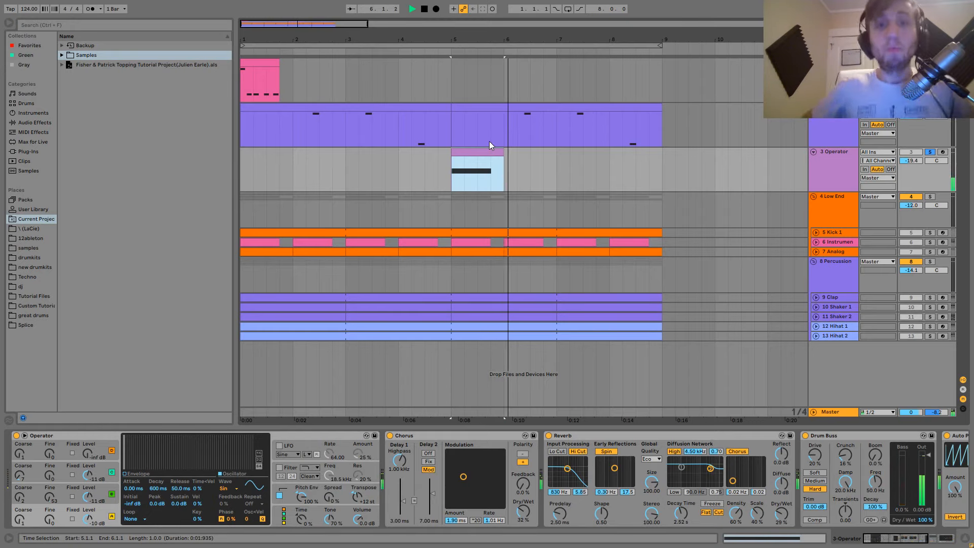
key(space)
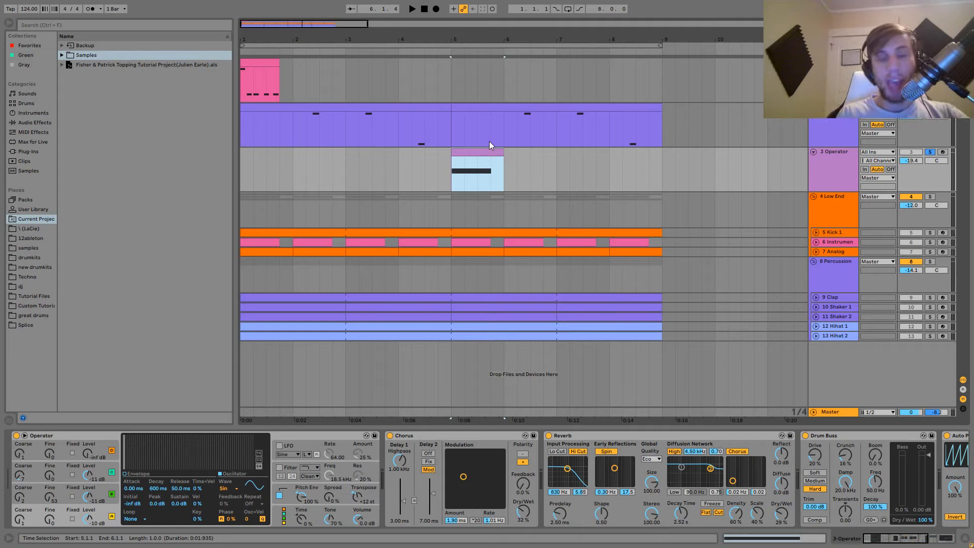
key(space)
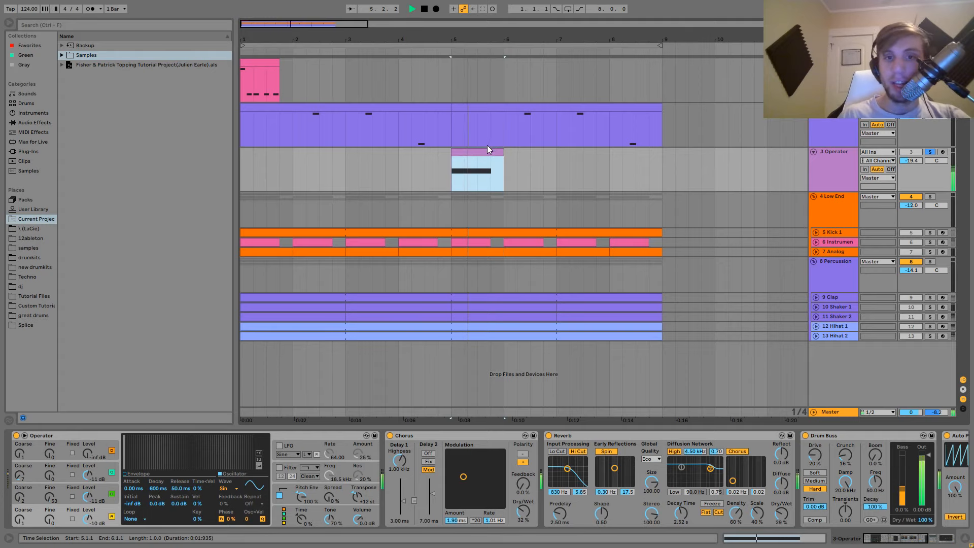
key(space)
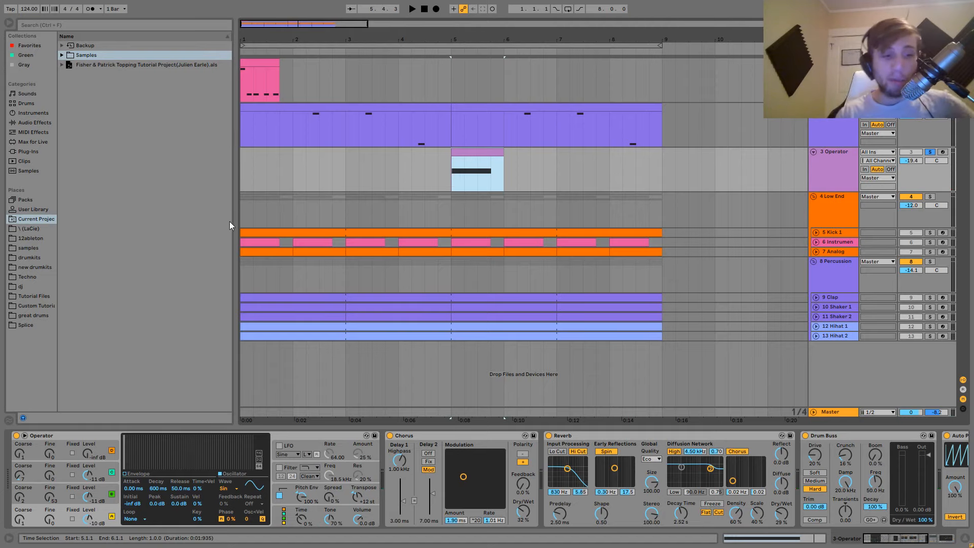
- Show the Operator synth's oscillator settings and open its pitch envelope section
click(81, 522)
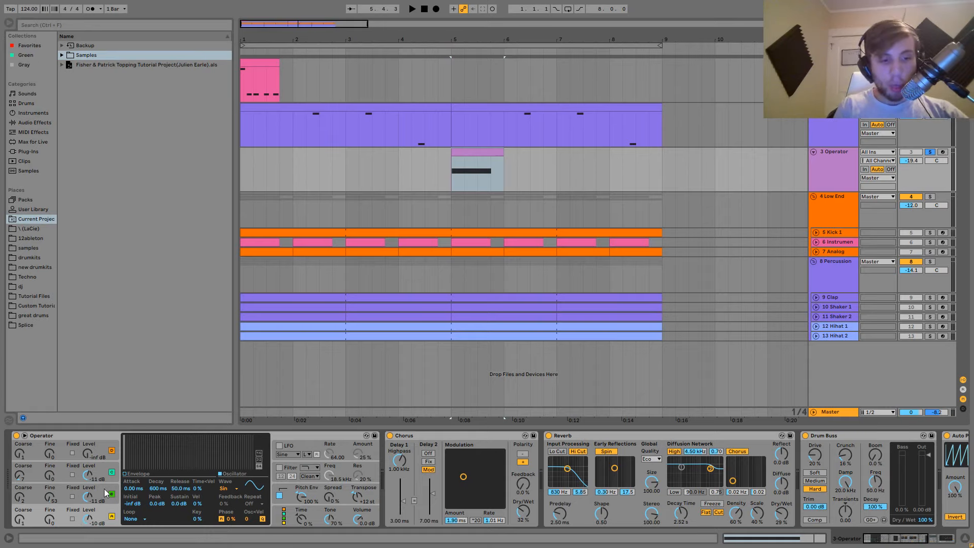
click(100, 469)
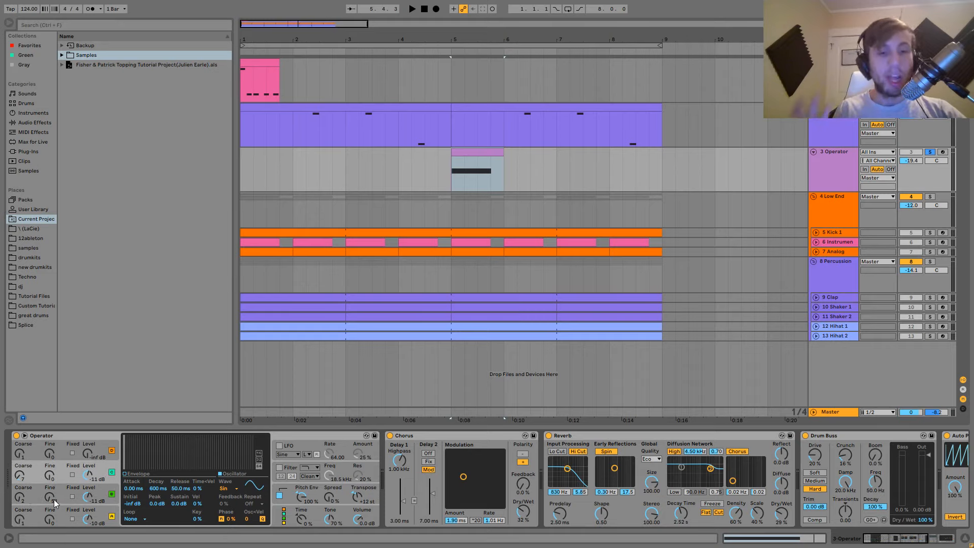
click(291, 492)
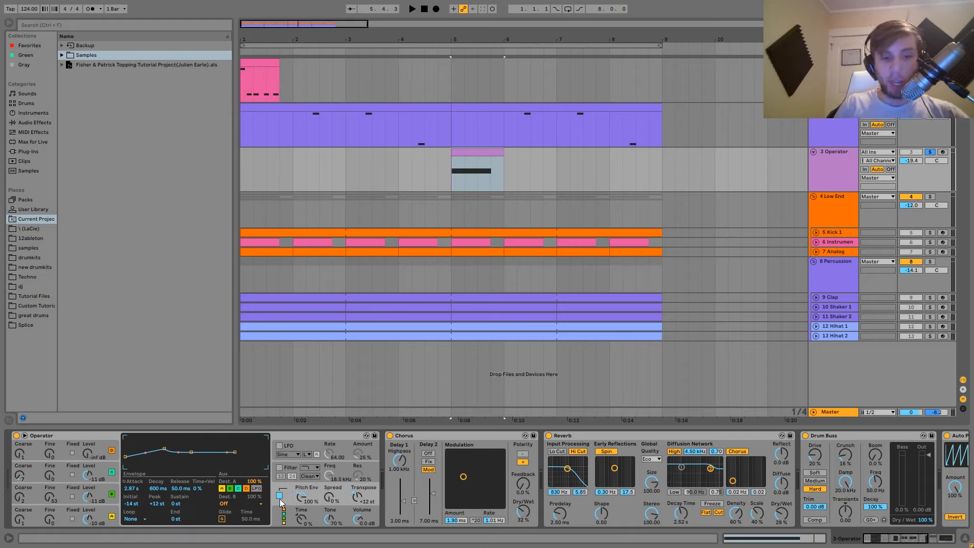
- Audition the soloed Operator clip at bar 5 twice to hear its pitch envelope
click(279, 495)
key(space)
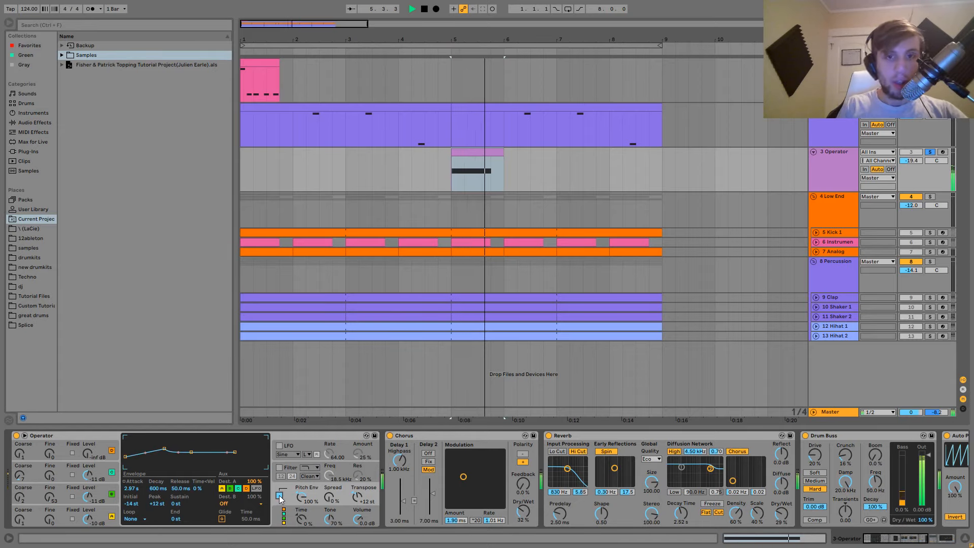
key(space)
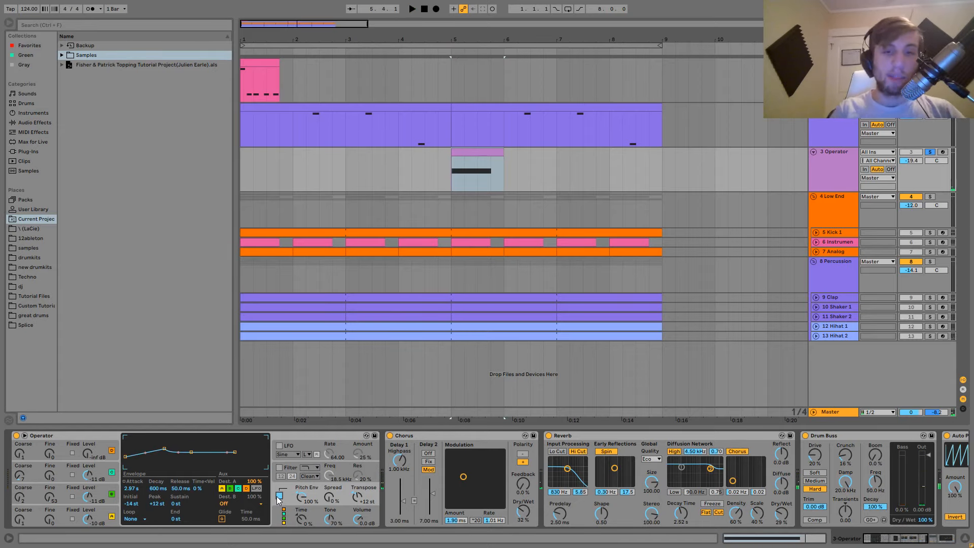
key(space)
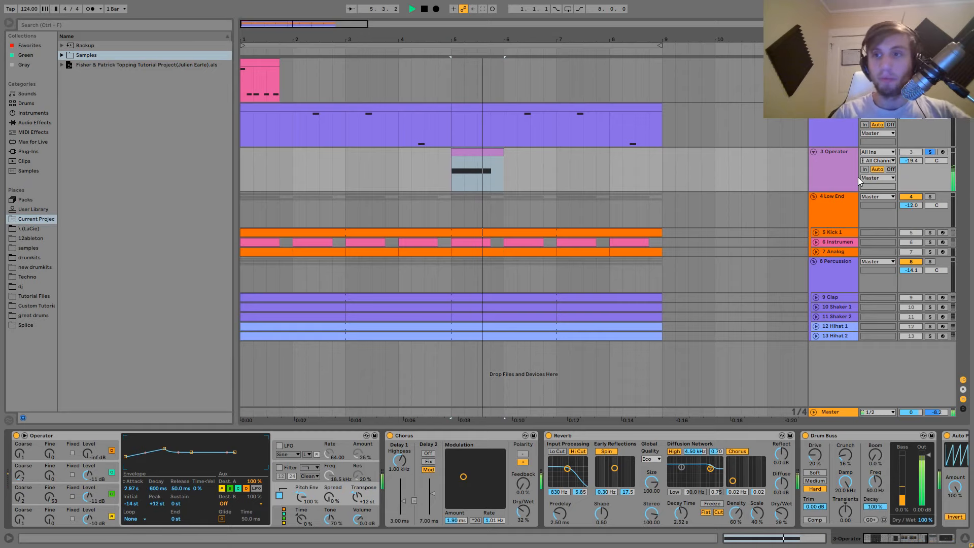
key(space)
- Unsolo the Operator track and play its bar 5 clip with the full arrangement
click(932, 151)
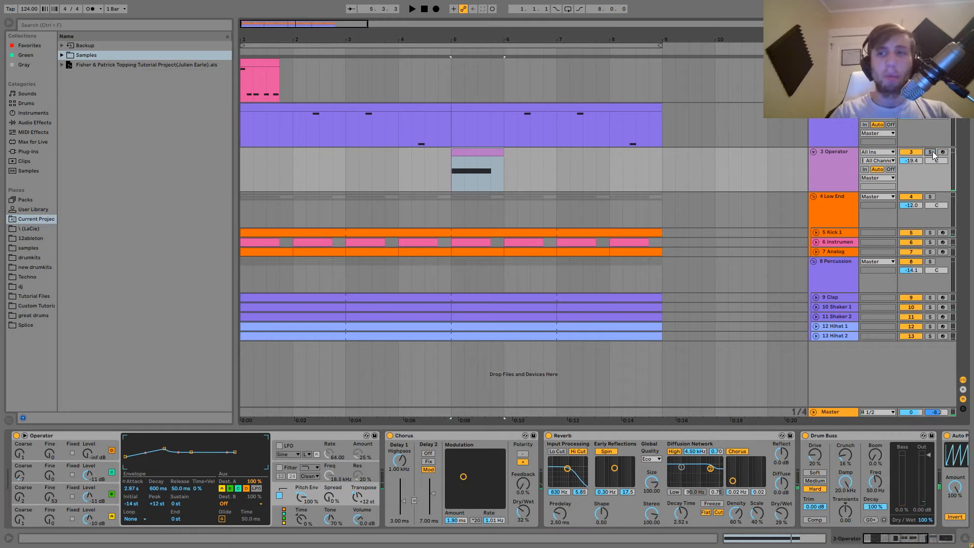
key(space)
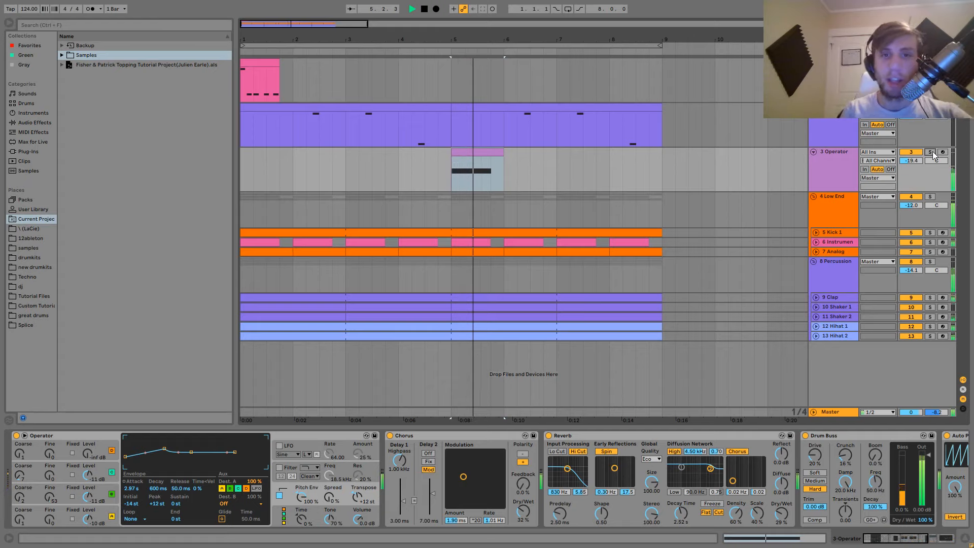
key(space)
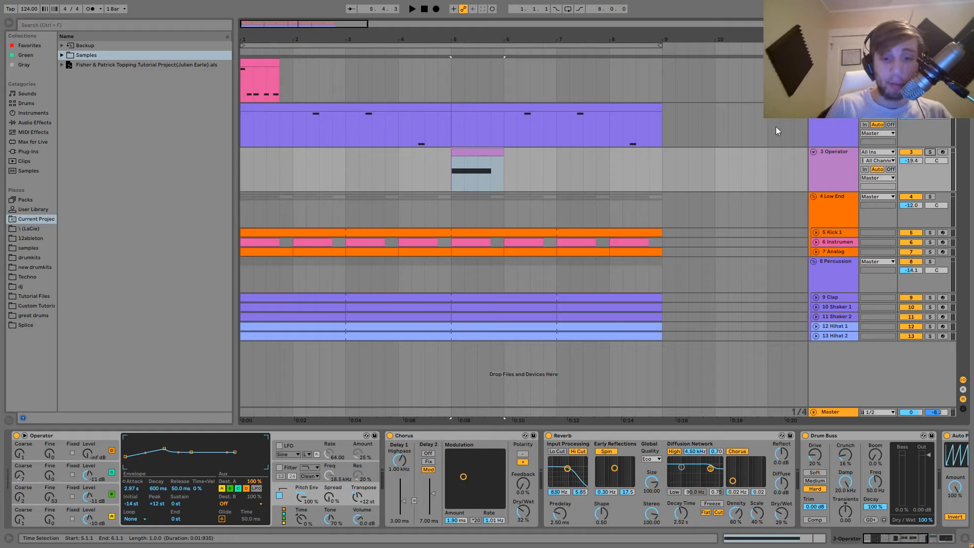
- Audition the Chorus on the Operator track from bar 5, and show the rest of its device chain through EQ Eight
click(476, 436)
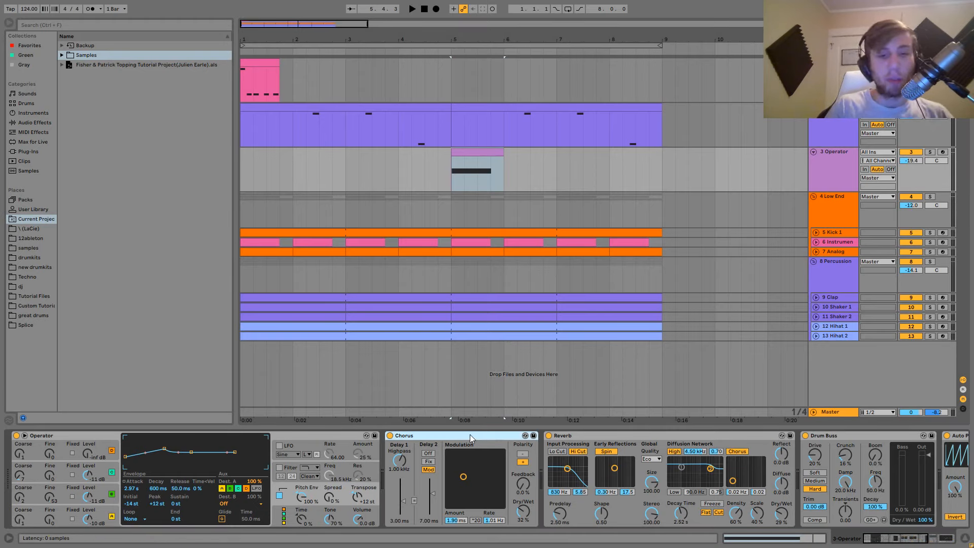
click(389, 436)
key(space)
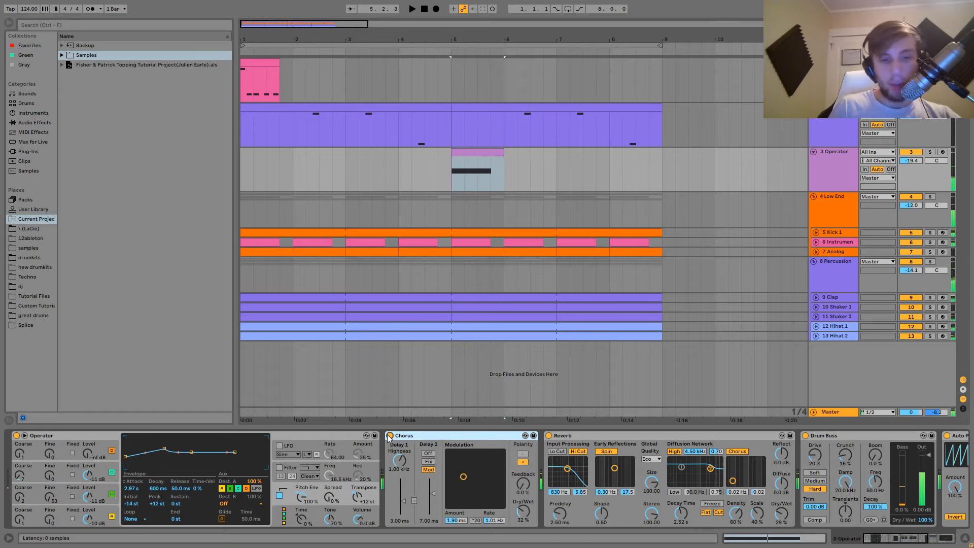
scroll(388, 435, right, 5)
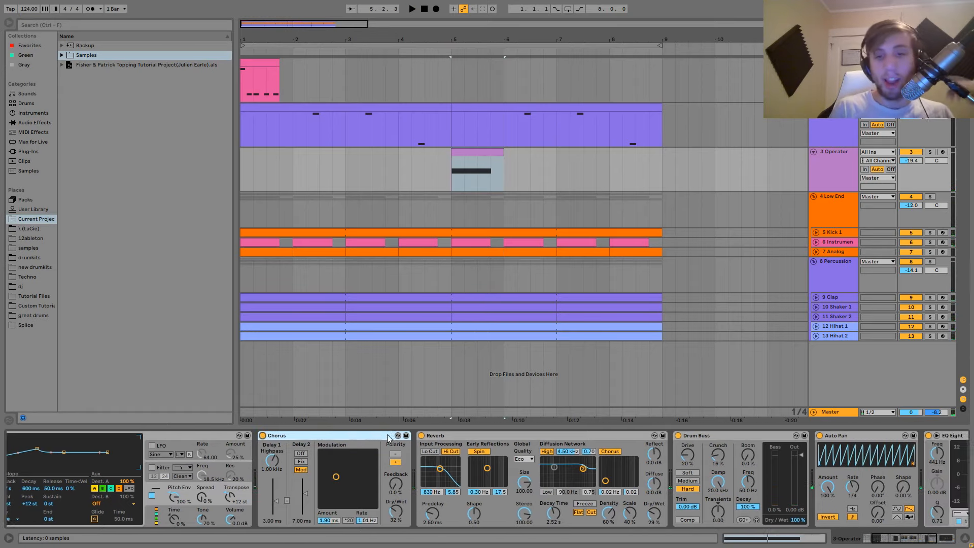
scroll(388, 435, right, 4)
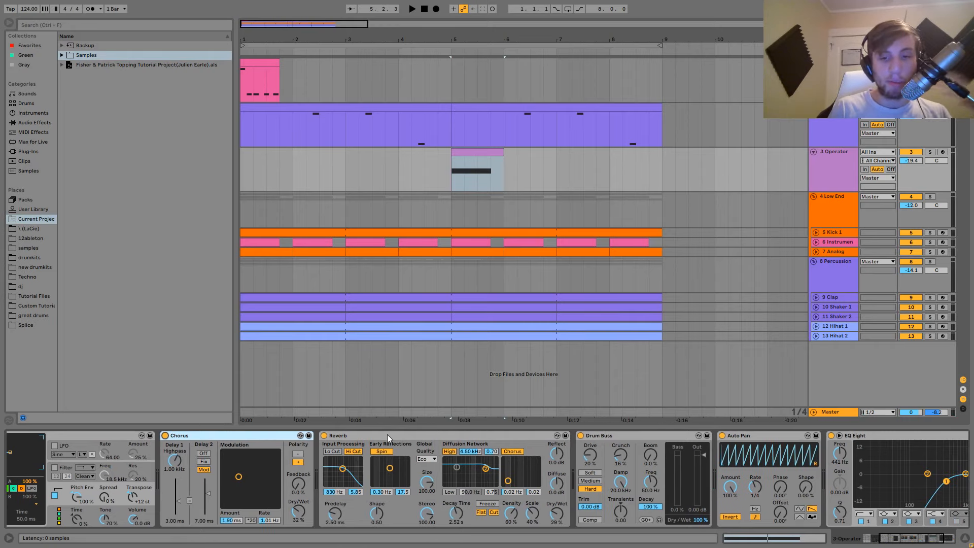
scroll(387, 434, right, 1)
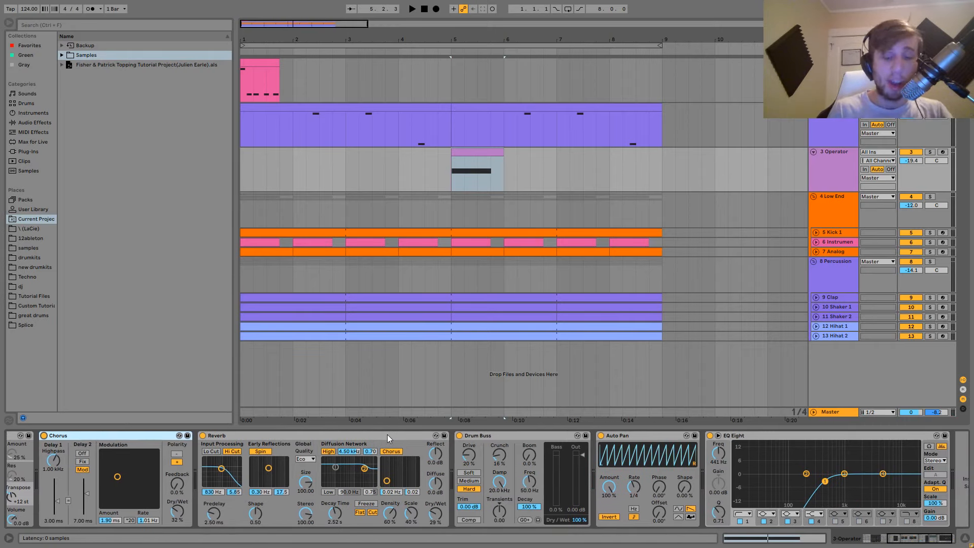
scroll(387, 434, right, 1)
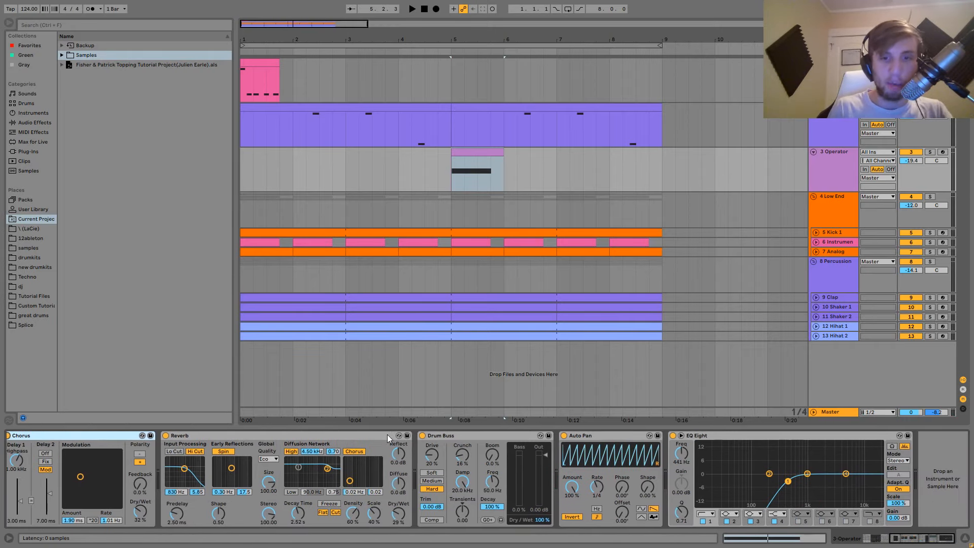
- Solo the Low End and Percussion groups together and audition them from bar 5
click(929, 197)
ctrl+click(930, 262)
key(space)
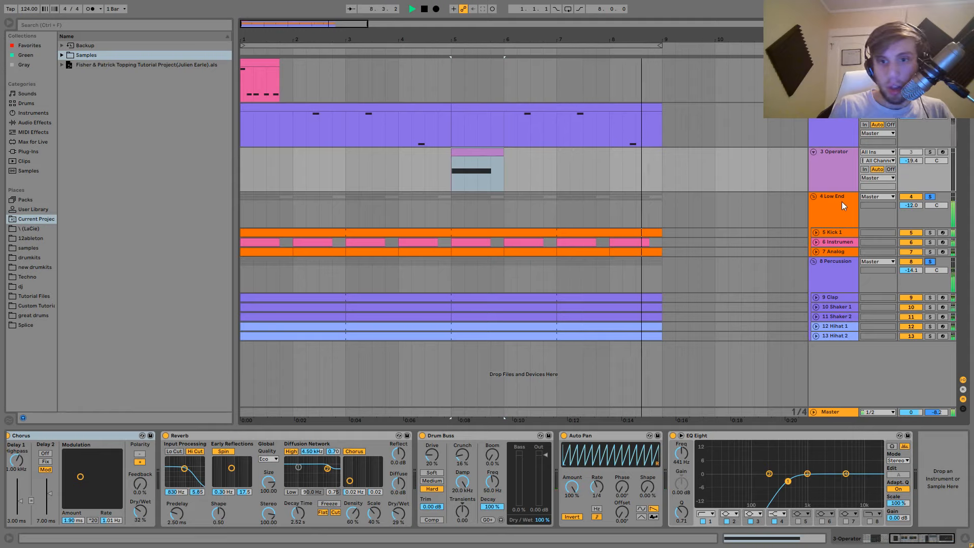
key(space)
- Clear the group solos and play from bar 5, comparing the Operator track with its Drum Buss bypassed and enabled
click(929, 196)
click(910, 151)
key(space)
click(836, 166)
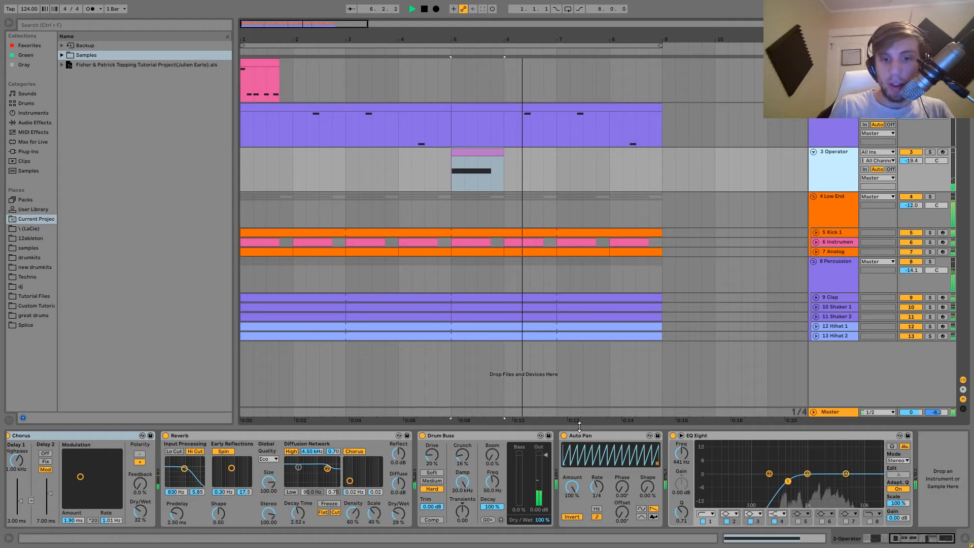
click(422, 436)
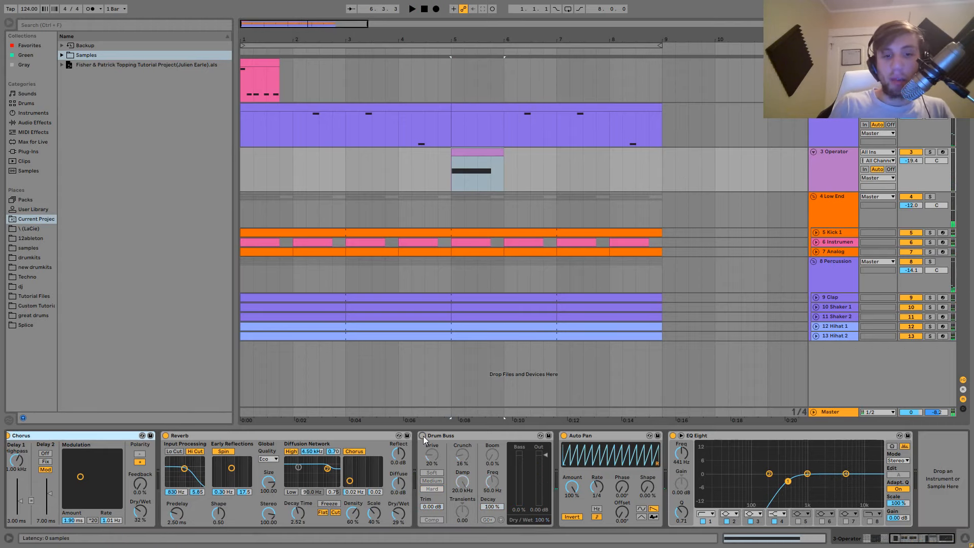
click(423, 435)
key(space)
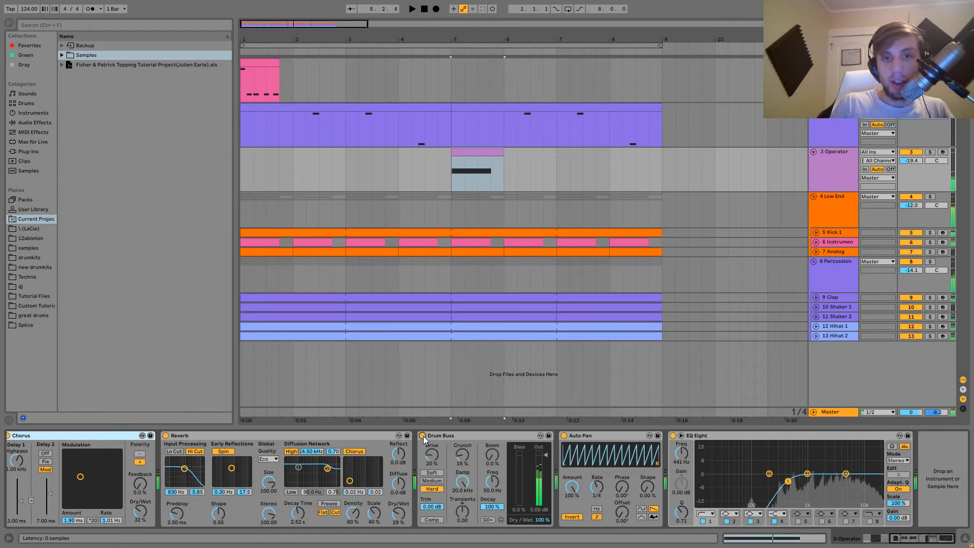
key(space)
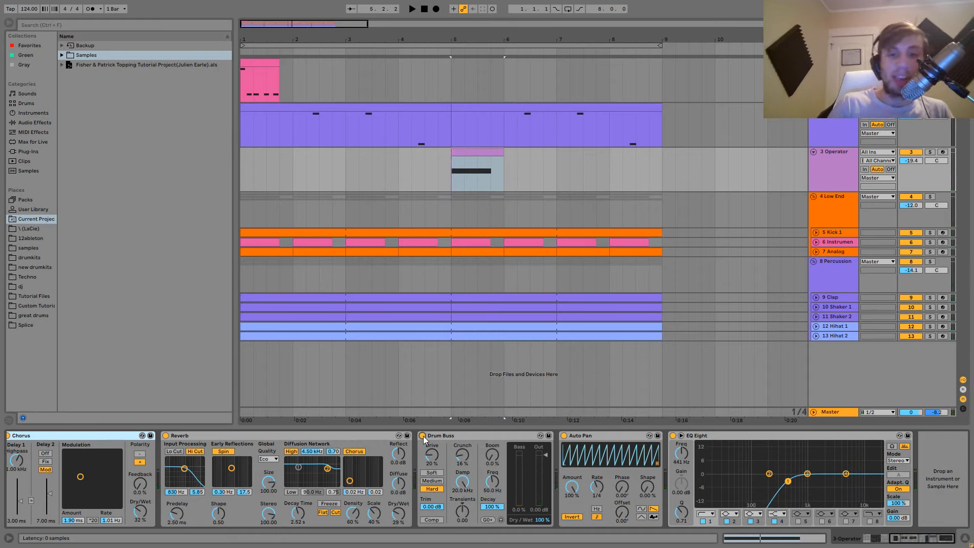
- Select the Operator track's Auto Pan and audition it from bar 5, and show its EQ Eight
click(602, 440)
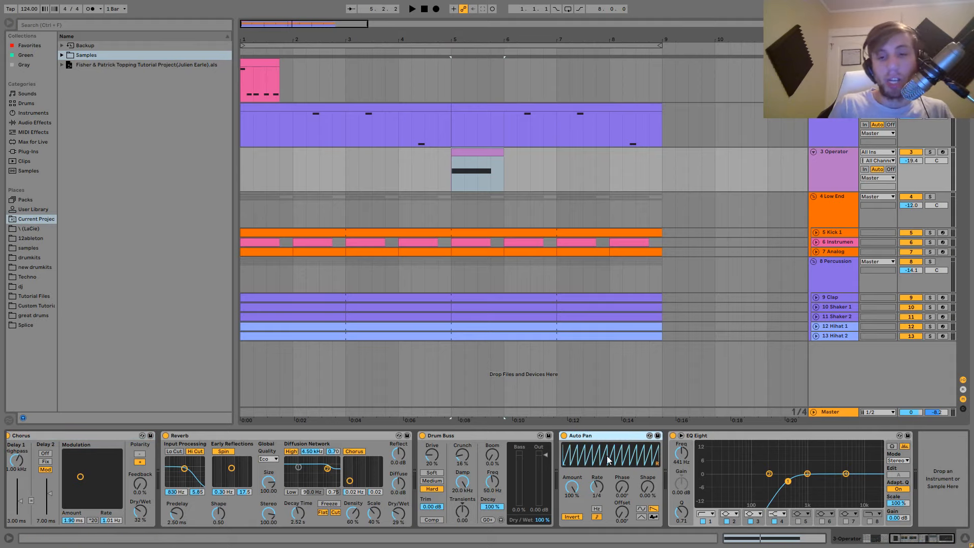
key(space)
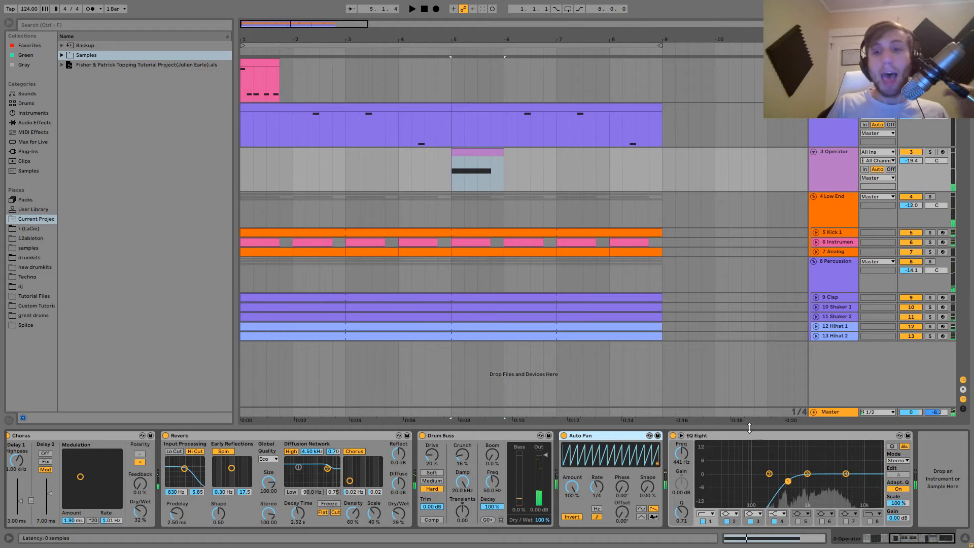
click(731, 439)
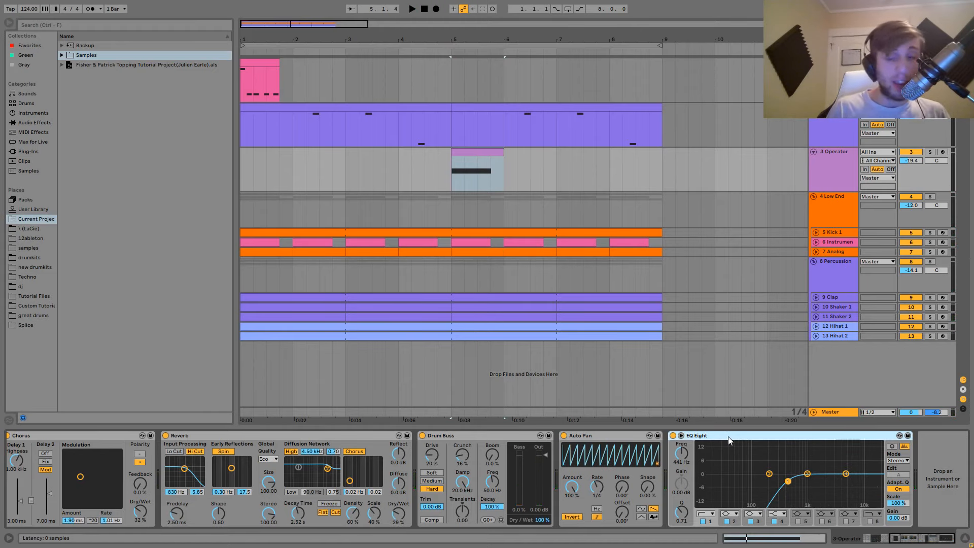
- Show the Kick 1 track's devices and audition its clip in solo from bar 1
click(830, 233)
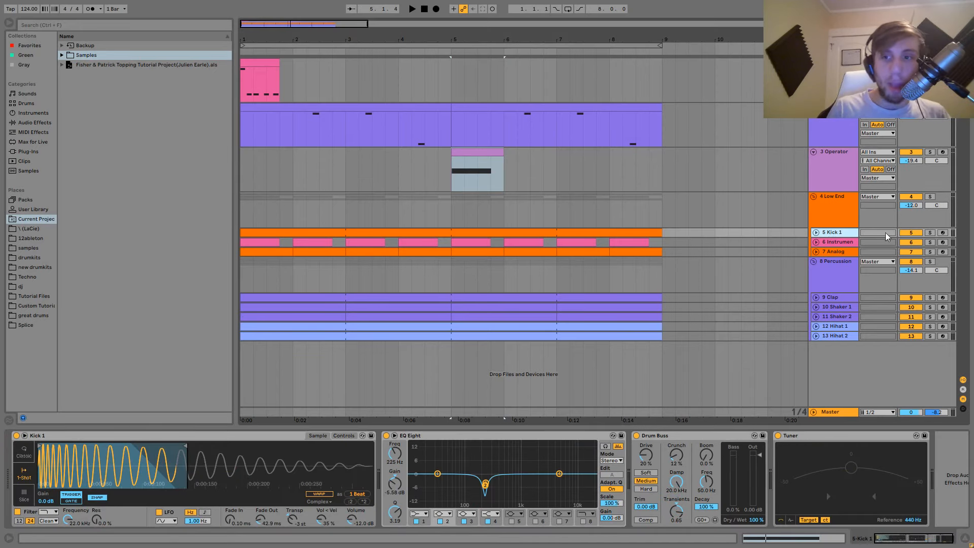
click(295, 232)
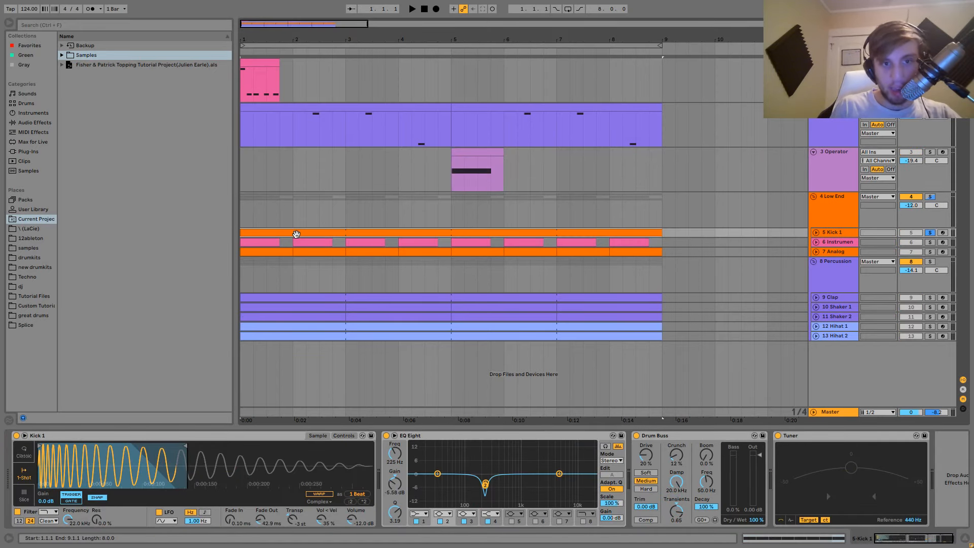
key(space)
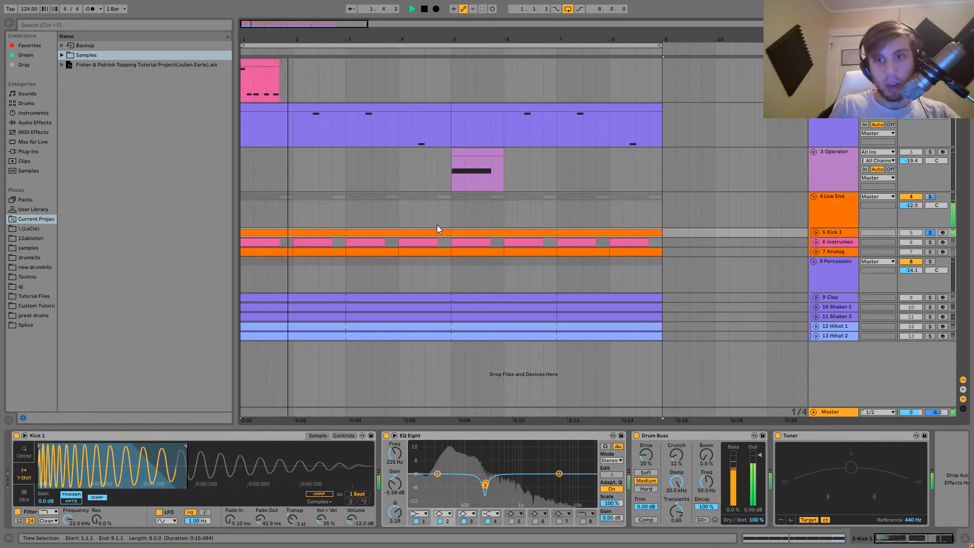
key(space)
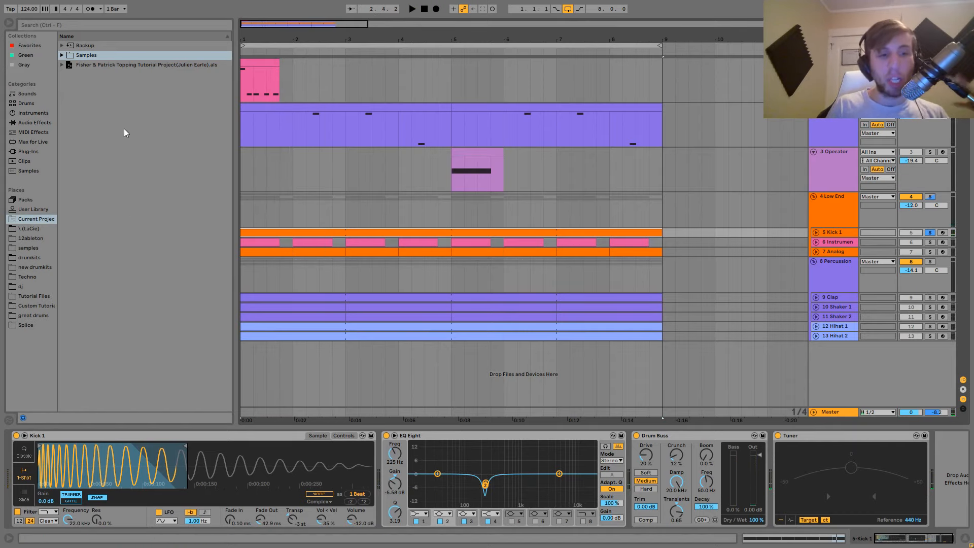
- Locate Kick 1.wav in the project's imported samples and play the soloed kick from bar 1
click(62, 55)
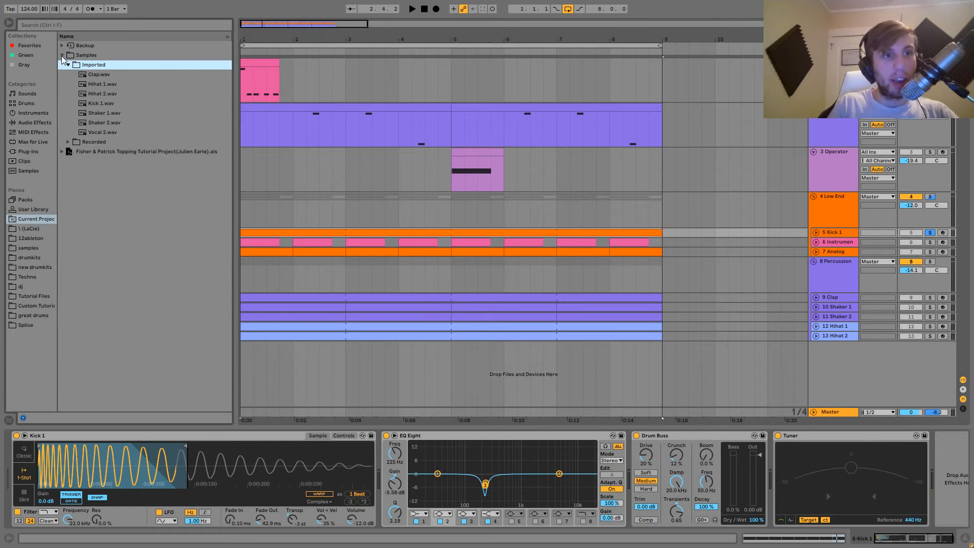
click(92, 103)
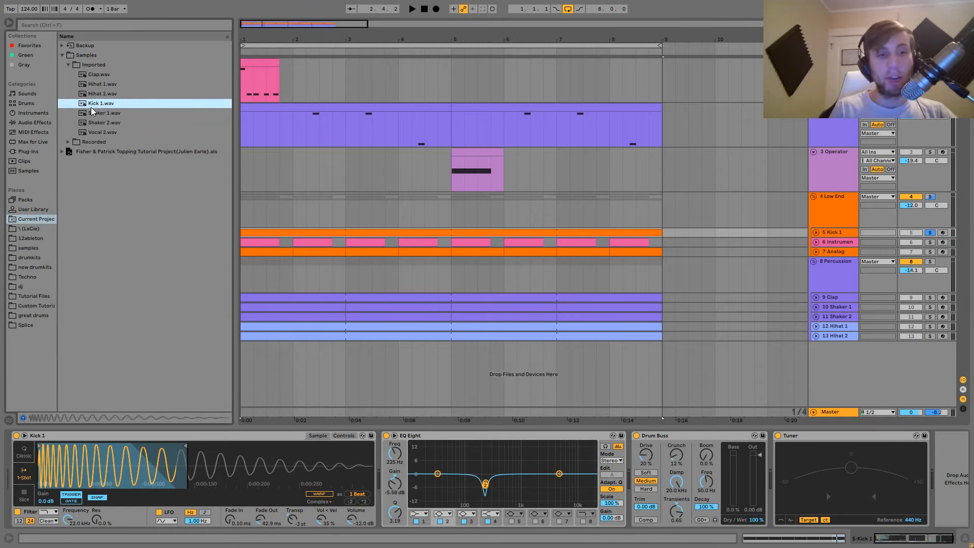
key(space)
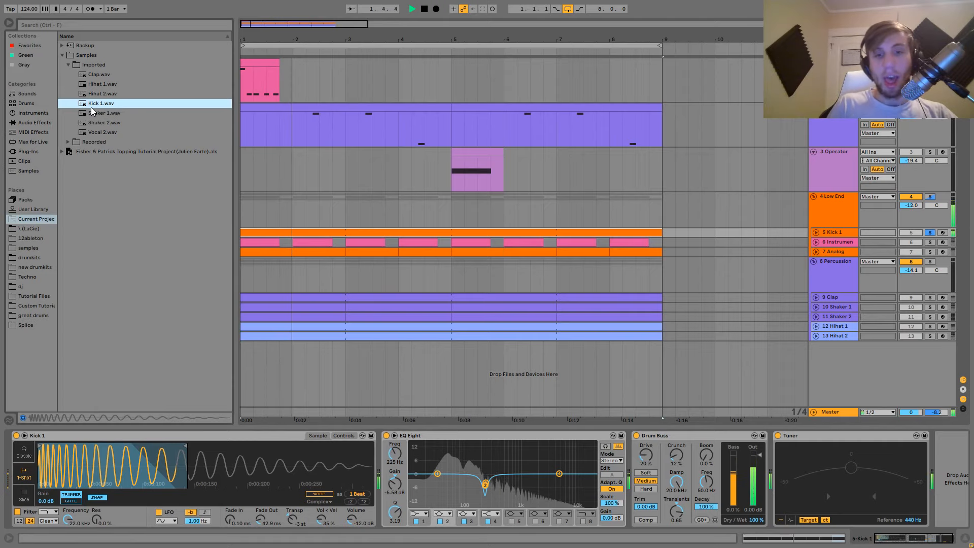
key(space)
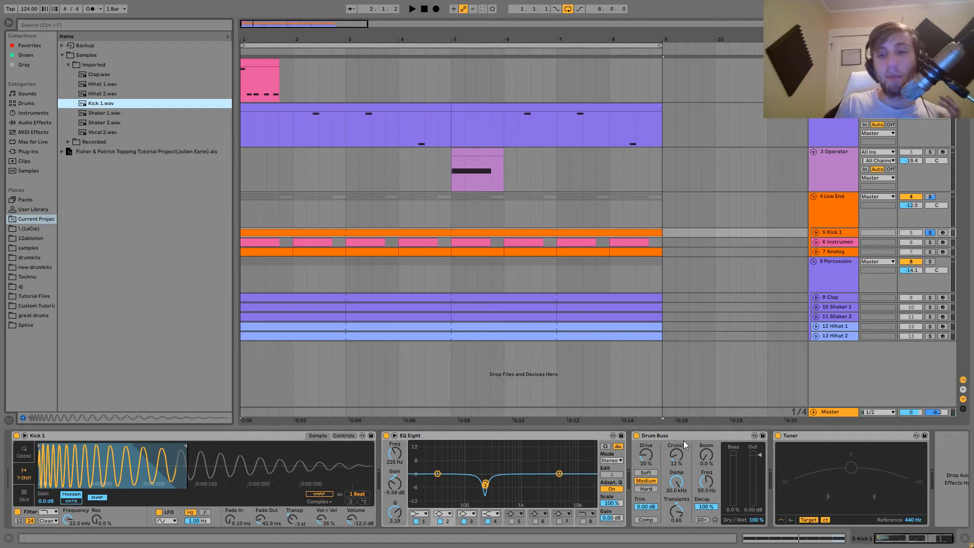
- Play the soloed kick while bypassing and re-enabling its Drum Buss to compare the sound
key(space)
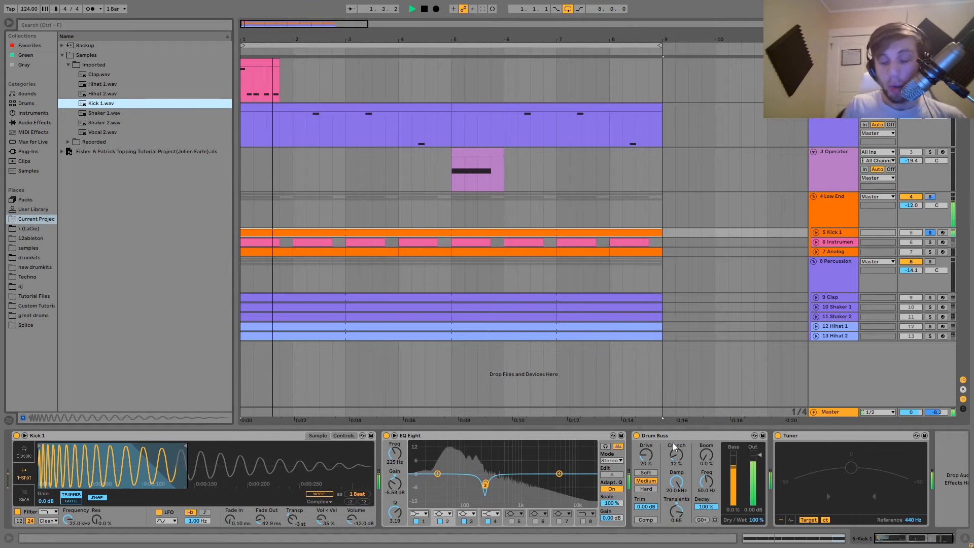
click(636, 436)
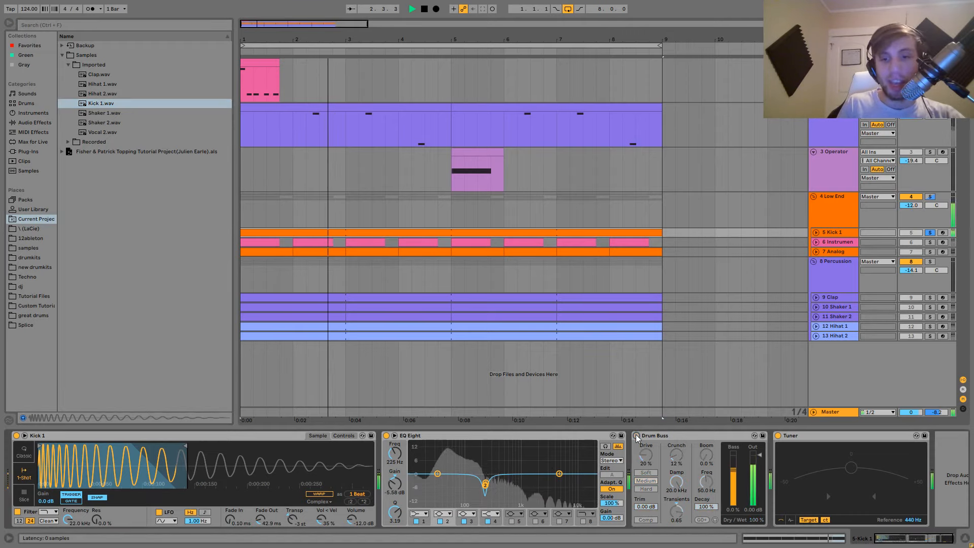
click(636, 436)
key(space)
- Play the whole Low End group from bar 1, and clear its solo to hear the full arrangement
click(928, 197)
key(space)
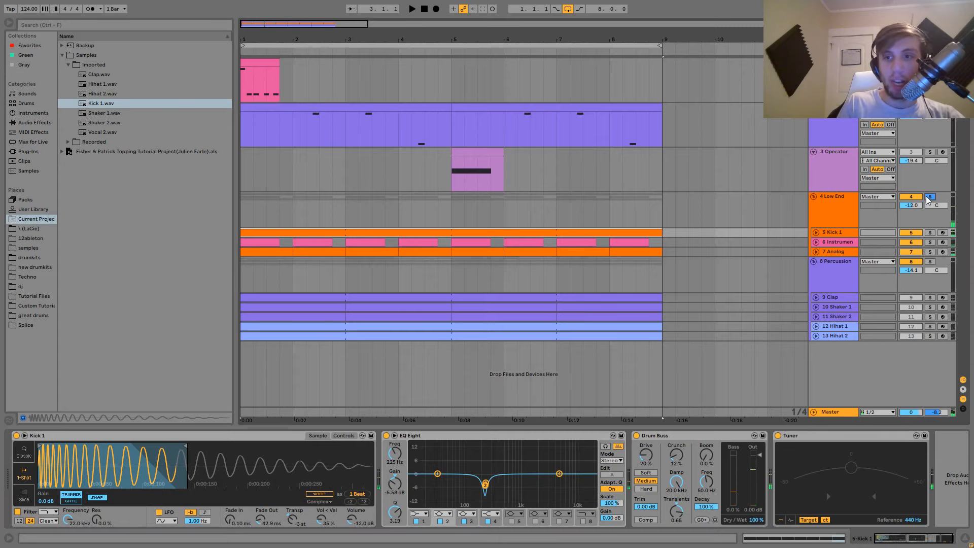
click(929, 197)
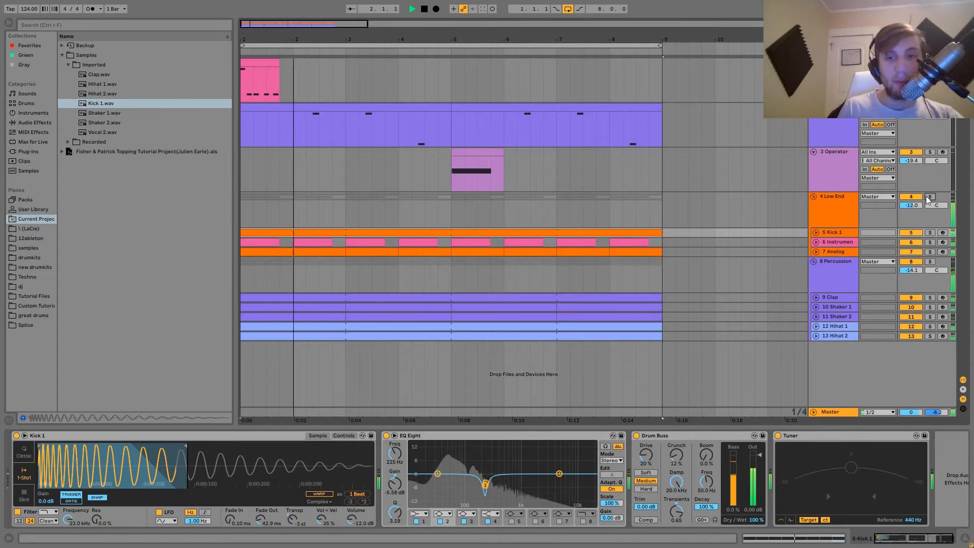
- Show the Low End group's effects, and unfold the soloed Instrument Rack track to see its devices
click(839, 201)
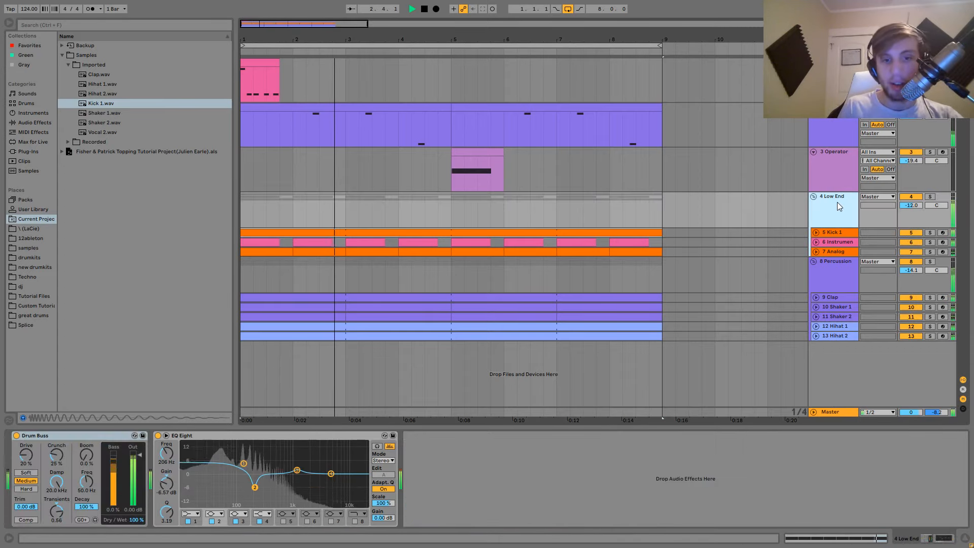
click(838, 234)
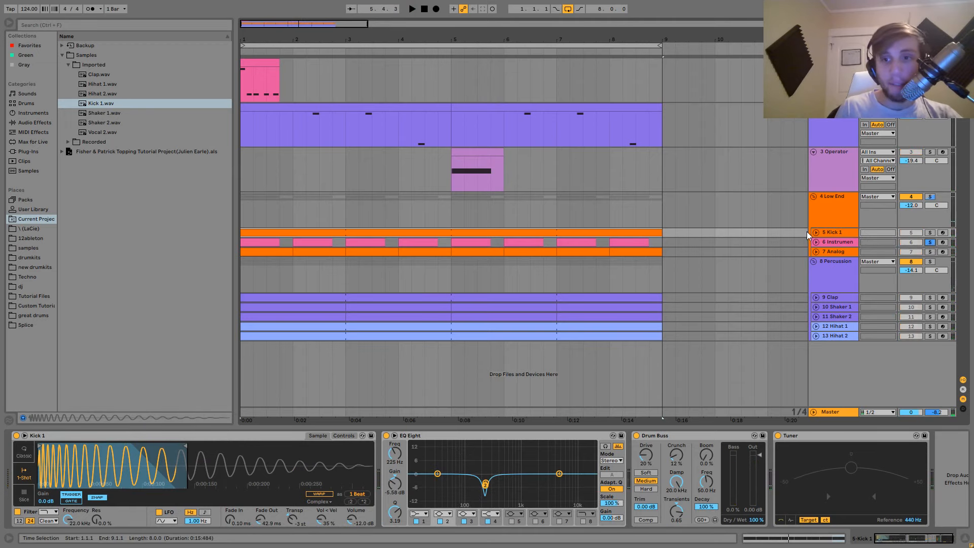
click(828, 245)
click(816, 242)
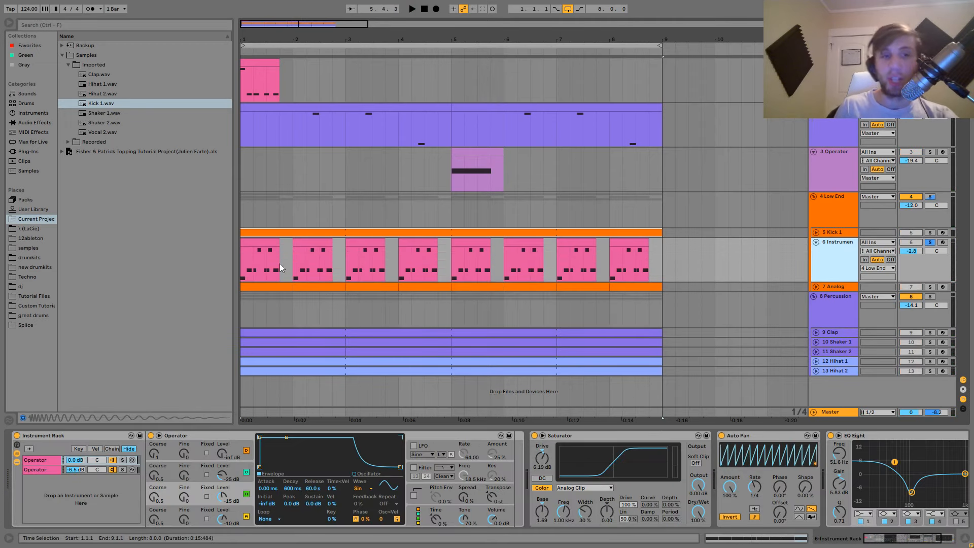
- Select the Instrument Rack track's first clip and audition it in solo from bar 1
click(265, 242)
click(262, 240)
key(space)
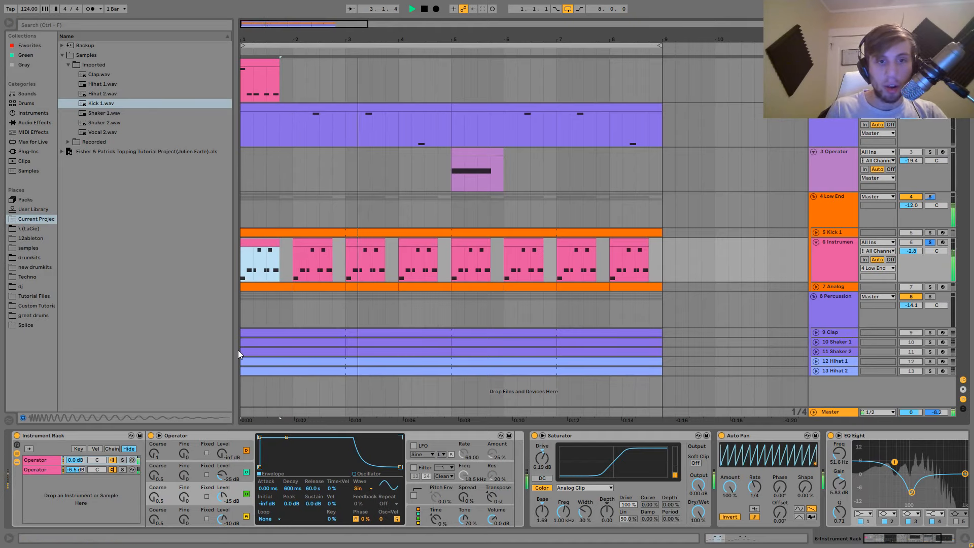
key(space)
- Open the MIDI notes of the Instrument Rack track's first clip and play through the pattern
click(266, 251)
double_click(261, 242)
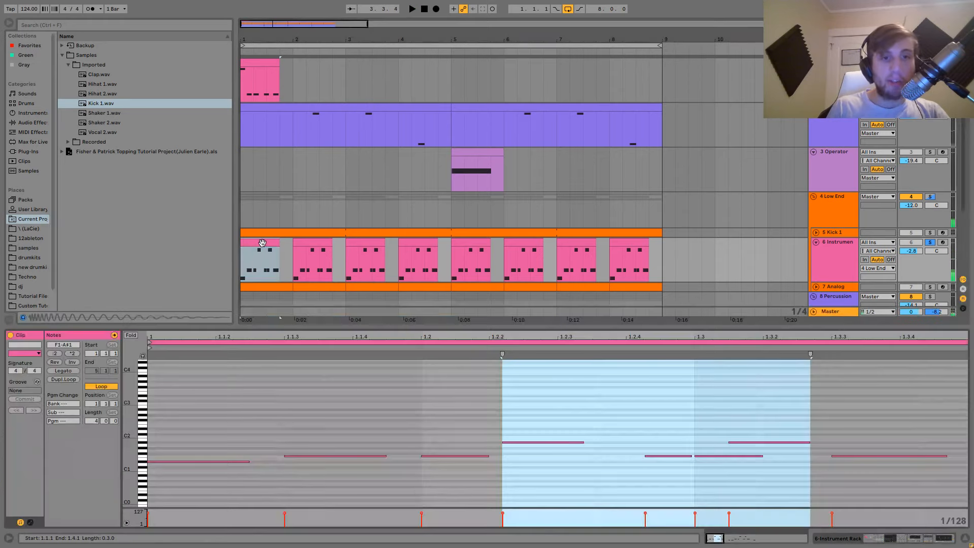
drag(127, 416, 138, 414)
key(space)
key(space)
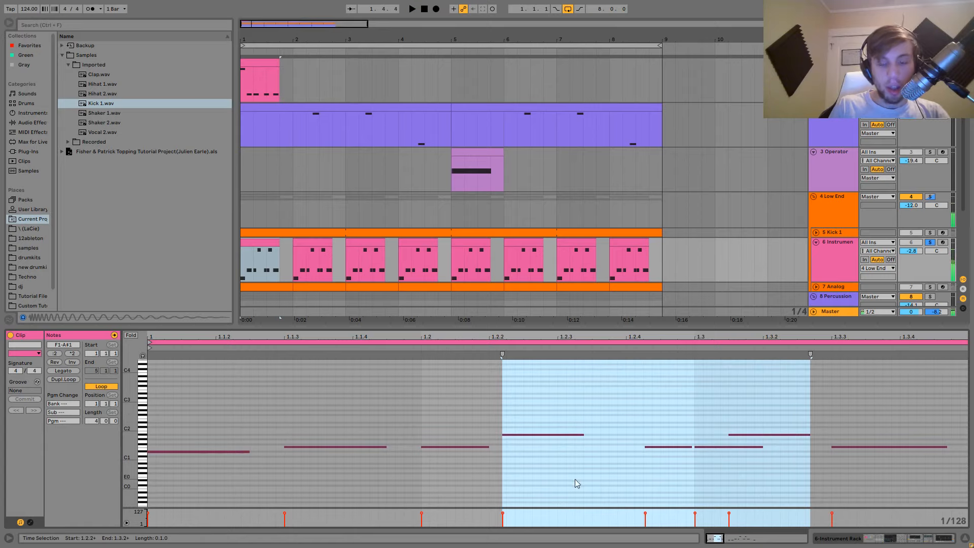
- Pick out the clip's opening D#1 and F1 notes and play the soloed pattern
click(239, 451)
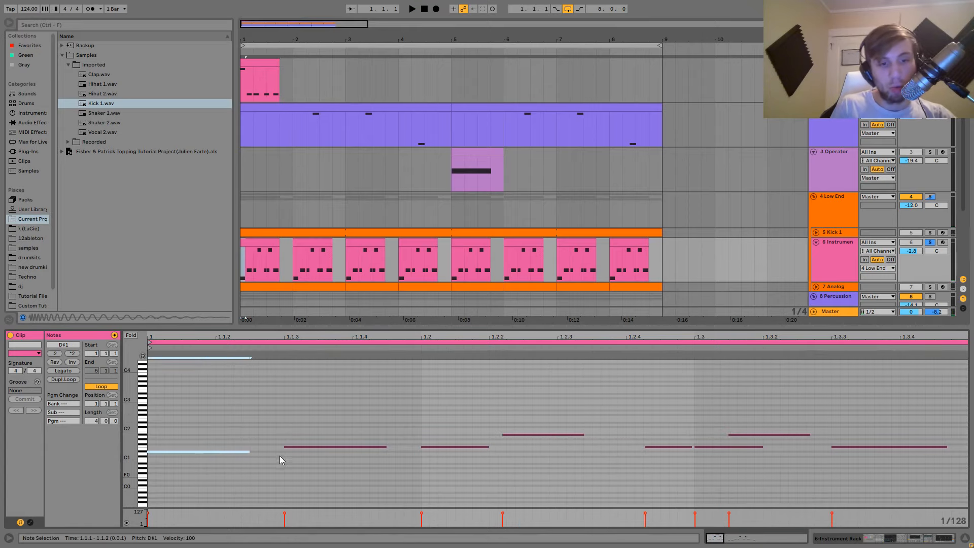
click(333, 447)
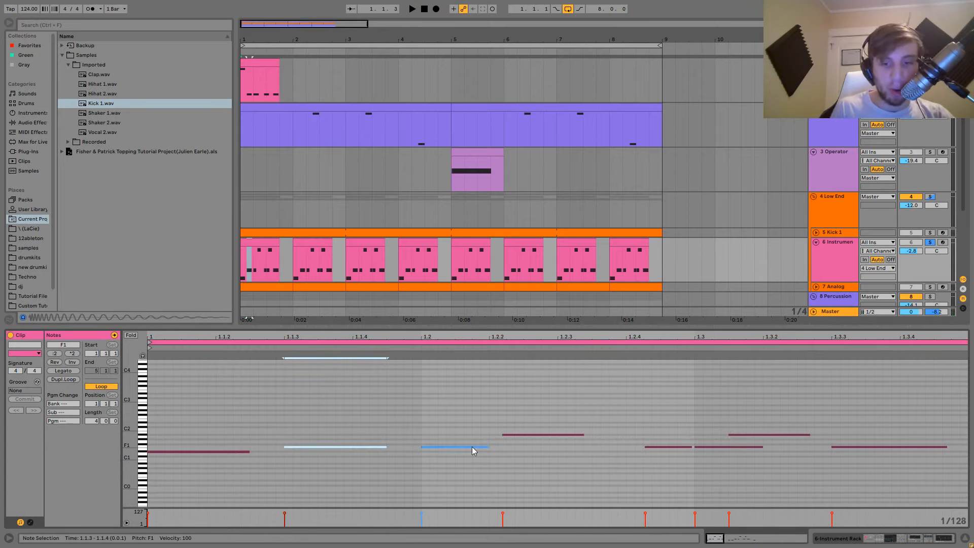
key(space)
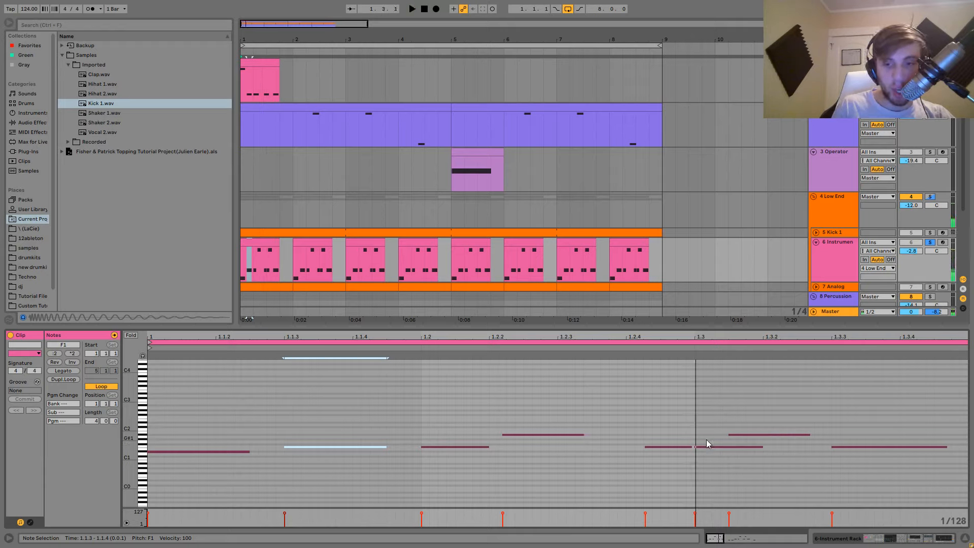
click(625, 350)
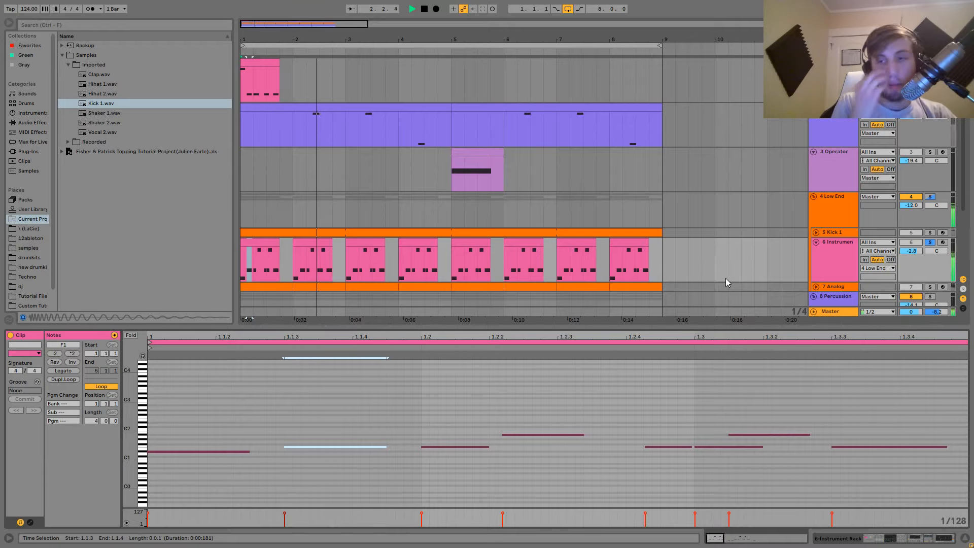
- Play the Instrument Rack track with the full arrangement, and return to its devices with the track soloed again
click(929, 243)
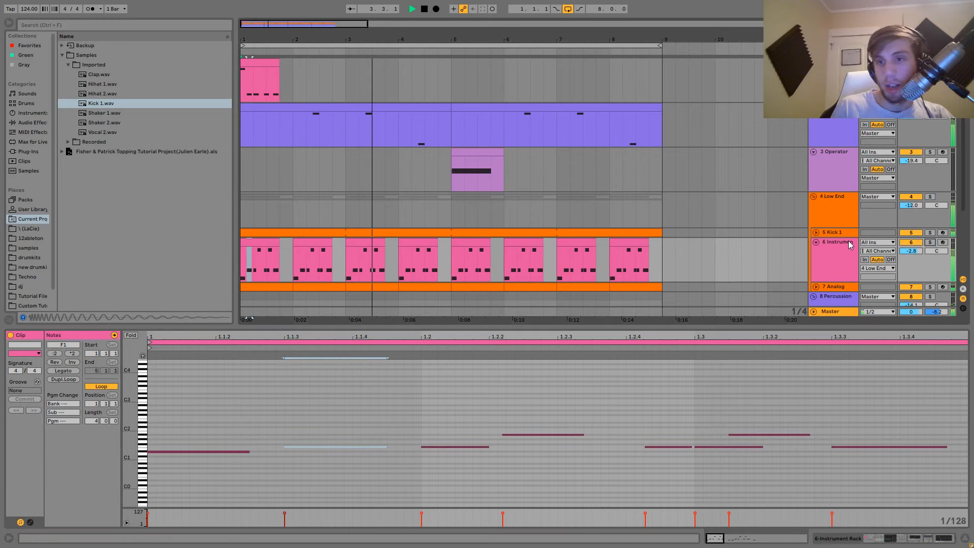
click(844, 244)
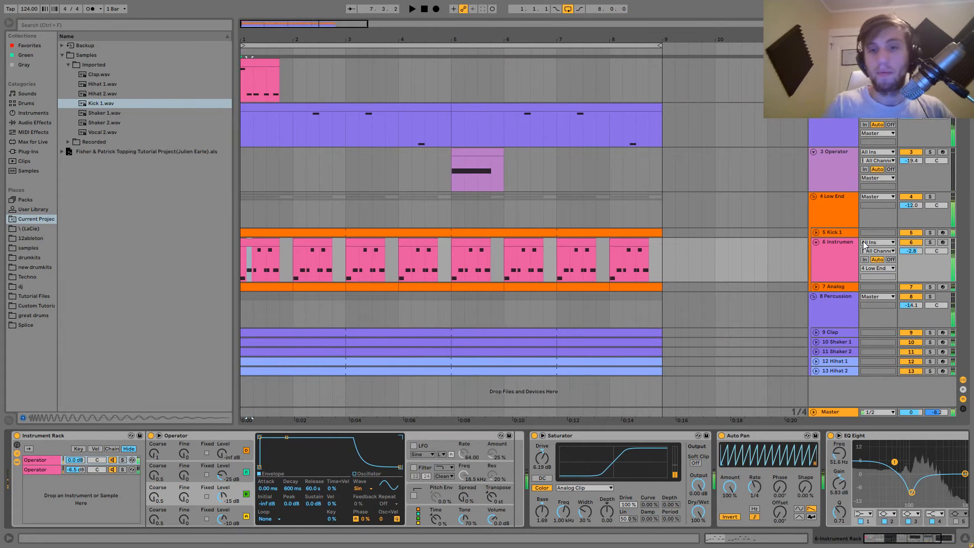
click(931, 242)
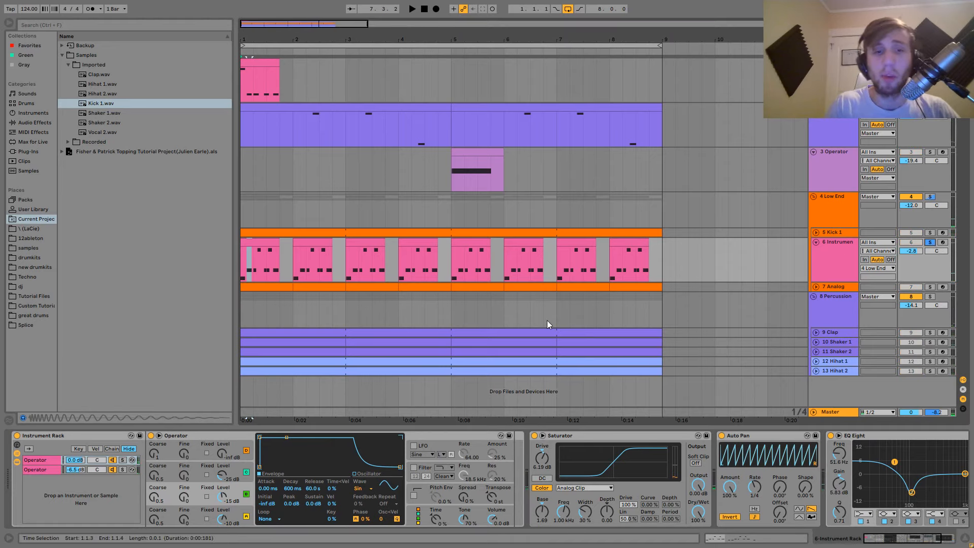
- Solo and play the first and second Operator chains of the Instrument Rack in turn
click(122, 459)
key(space)
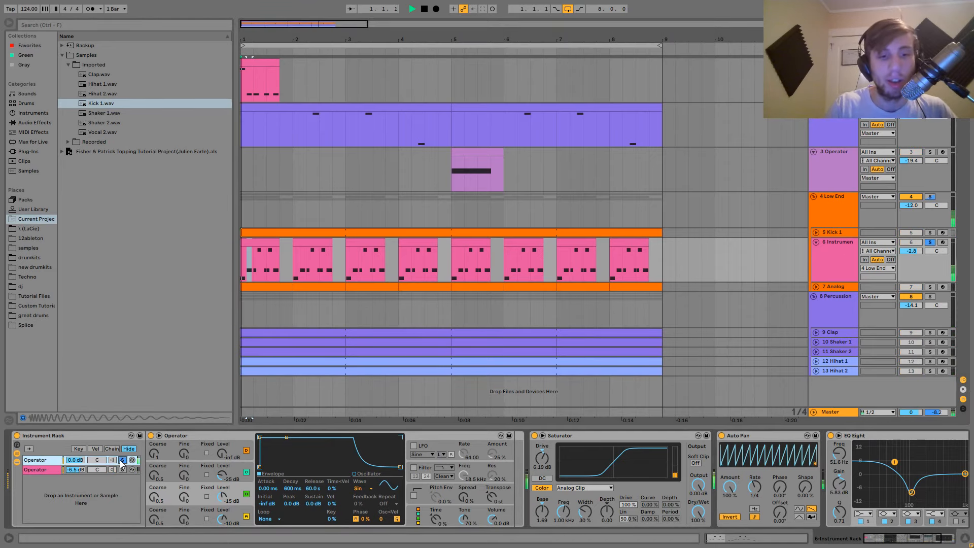
click(229, 501)
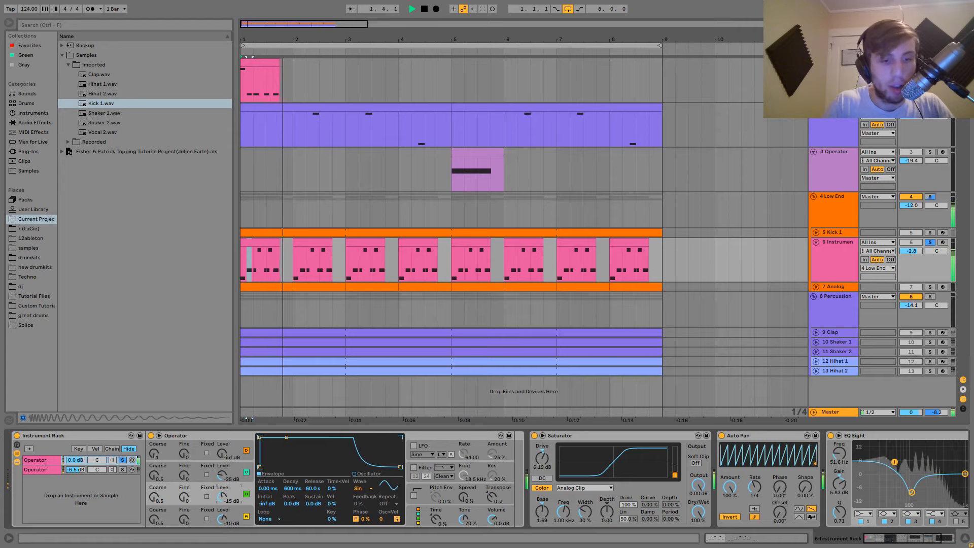
click(123, 468)
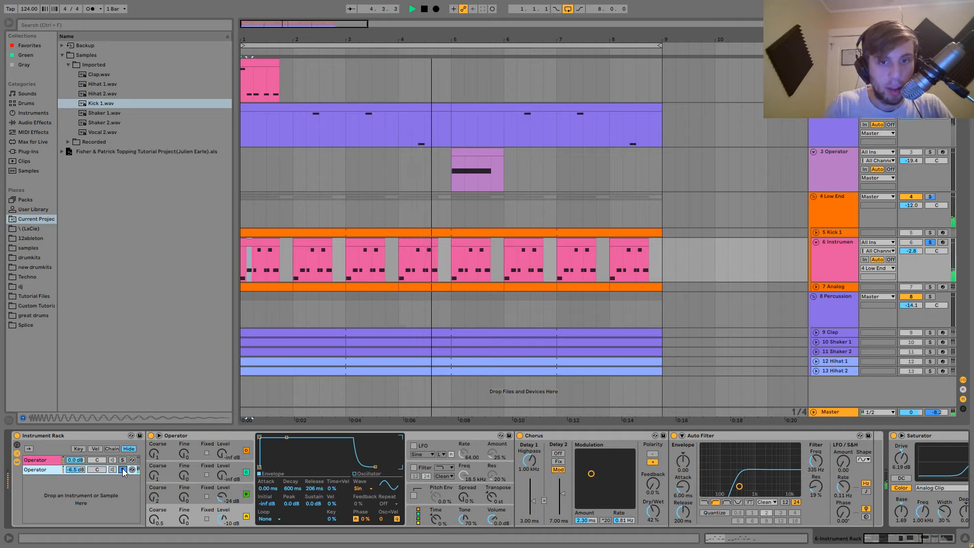
key(space)
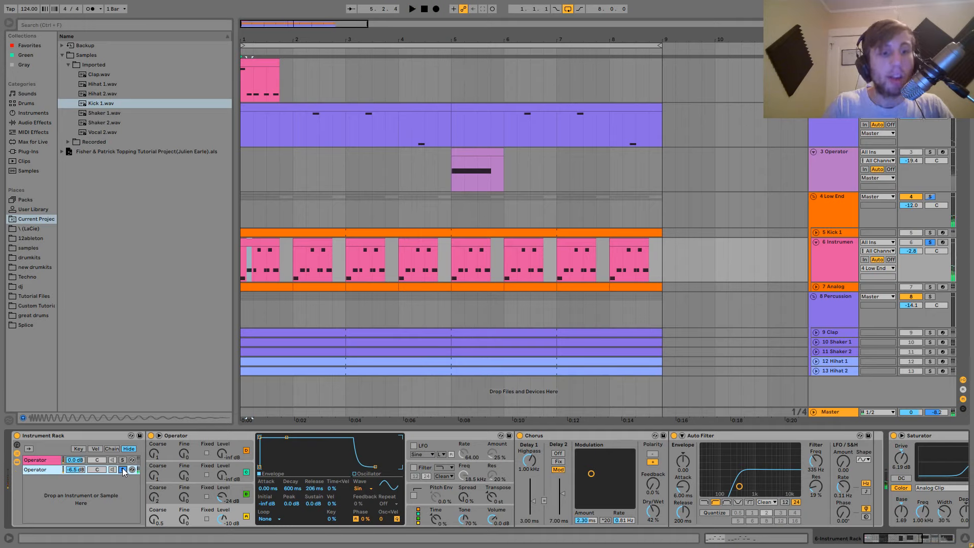
- Solo the rack's first Operator chain again and play it by itself
click(123, 460)
key(space)
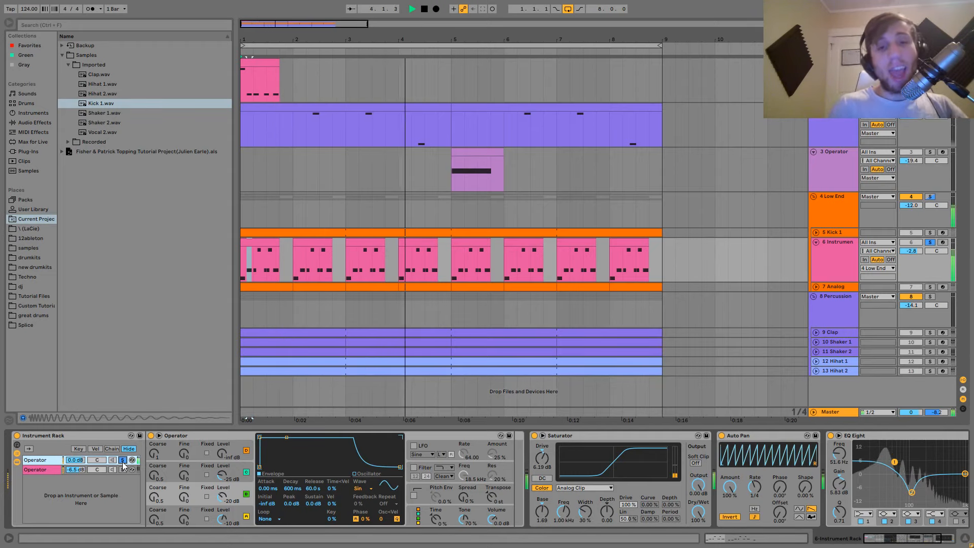
key(space)
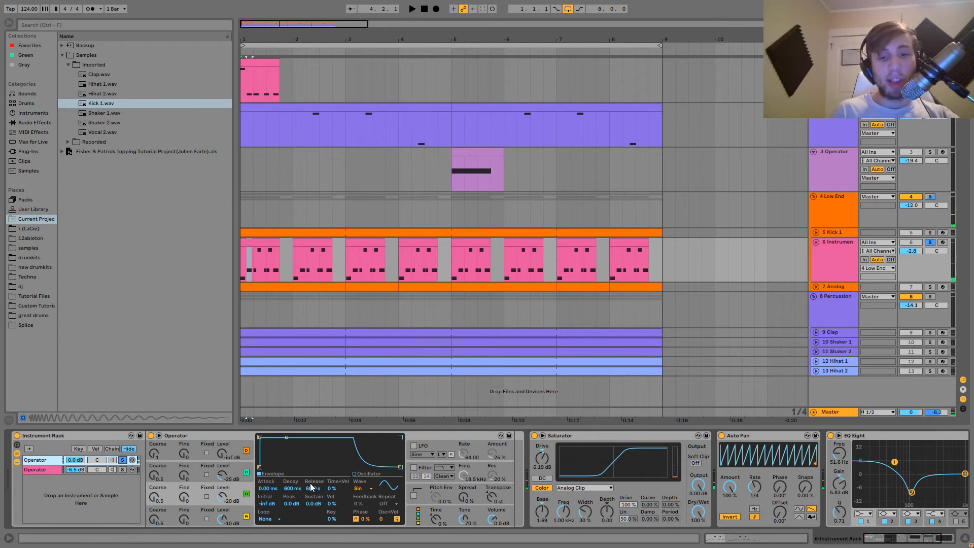
- Examine the settings of oscillators A, B and C in the first Operator while playing its soloed chain
click(238, 513)
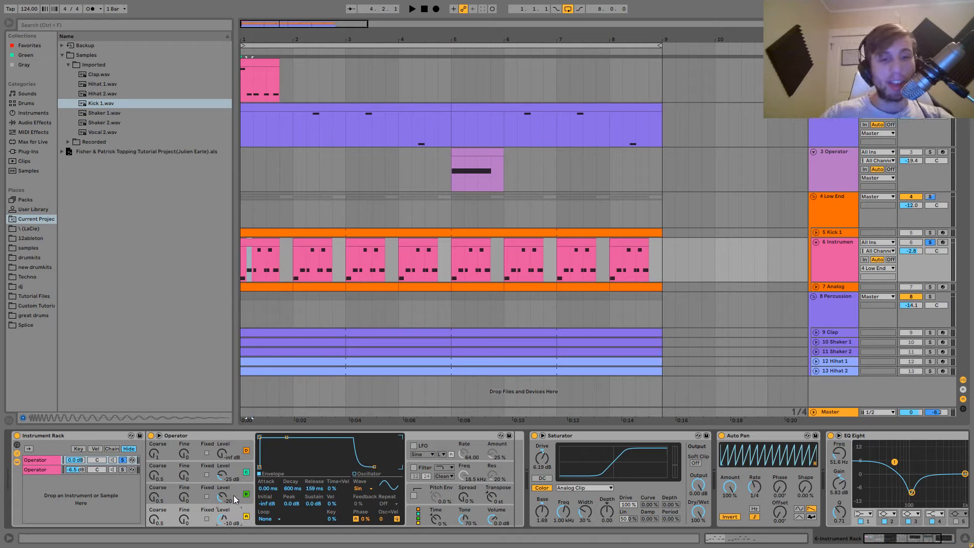
click(235, 488)
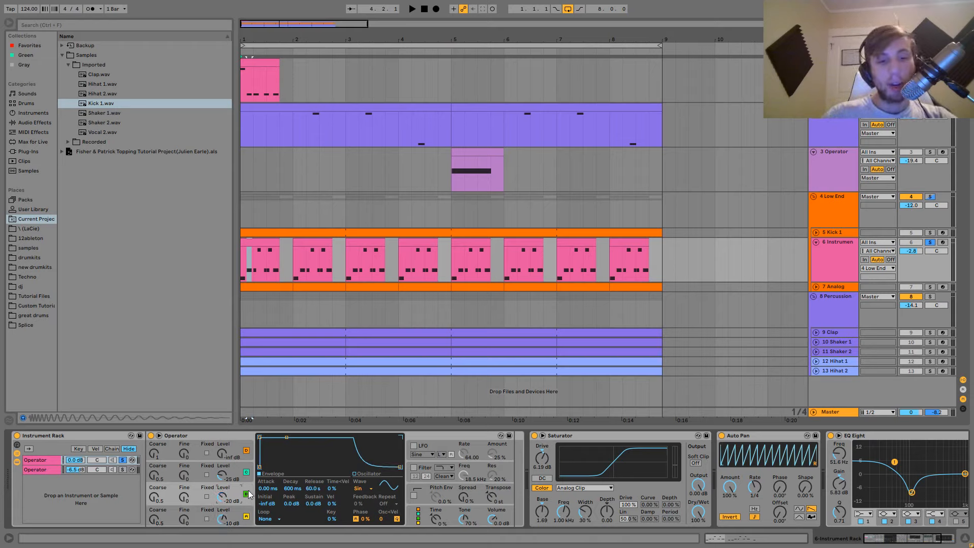
key(space)
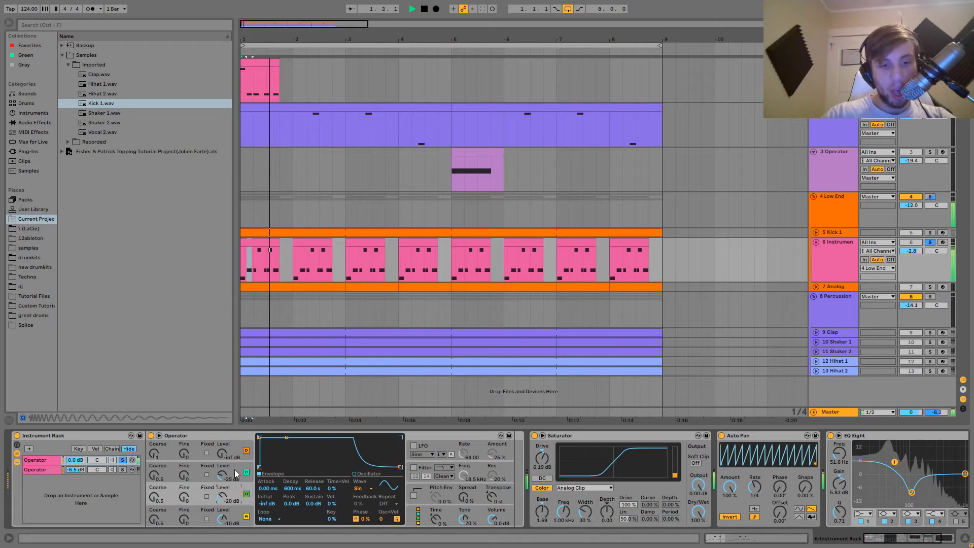
click(234, 469)
key(space)
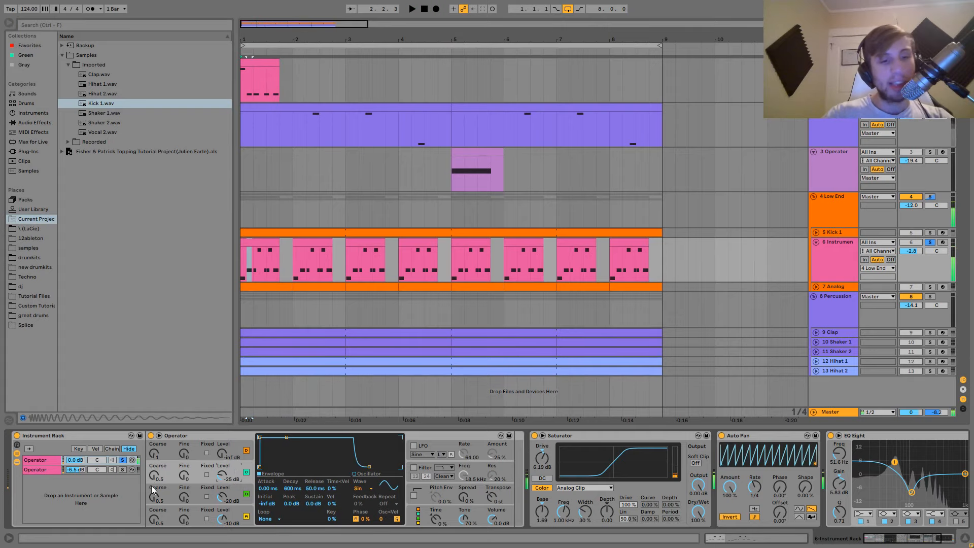
key(space)
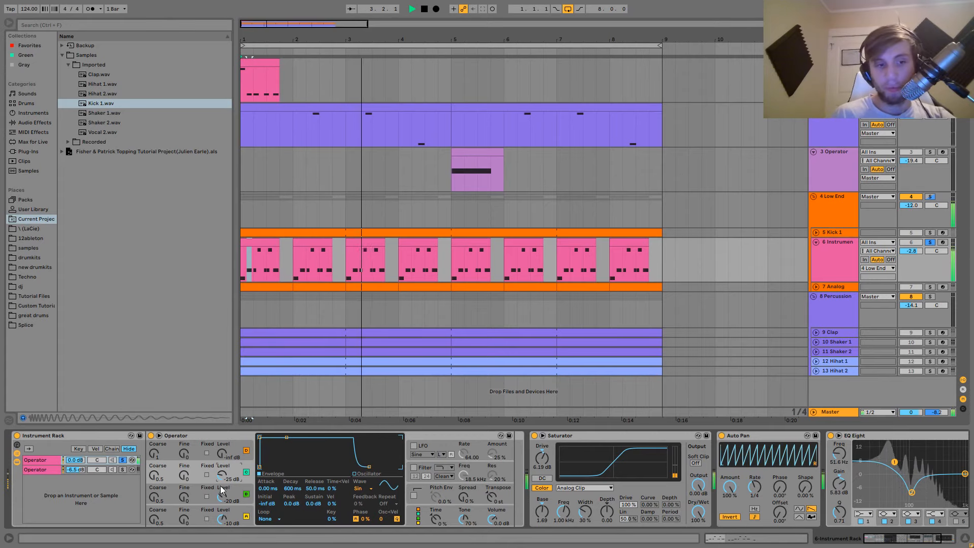
key(space)
- Solo the rack's second Operator chain and play it while examining oscillator B's settings
click(123, 469)
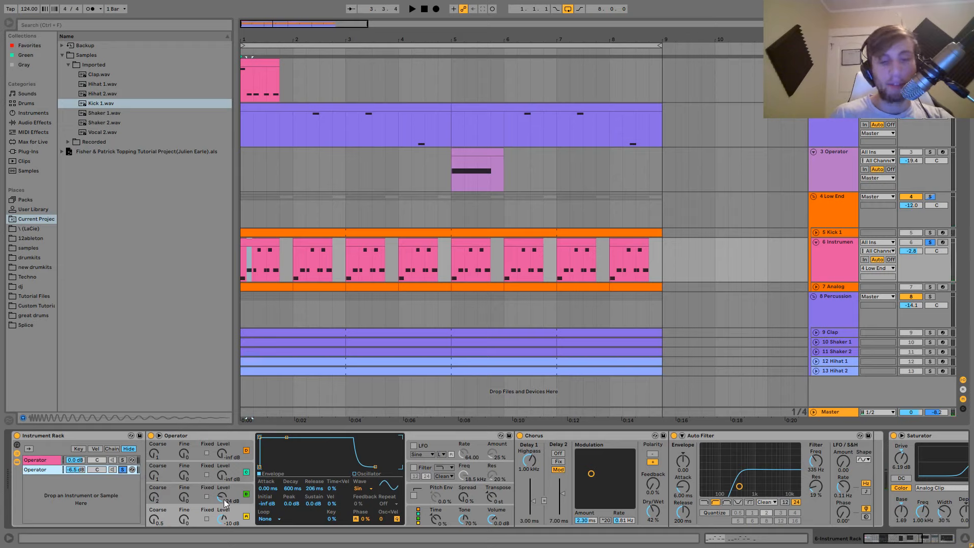
key(space)
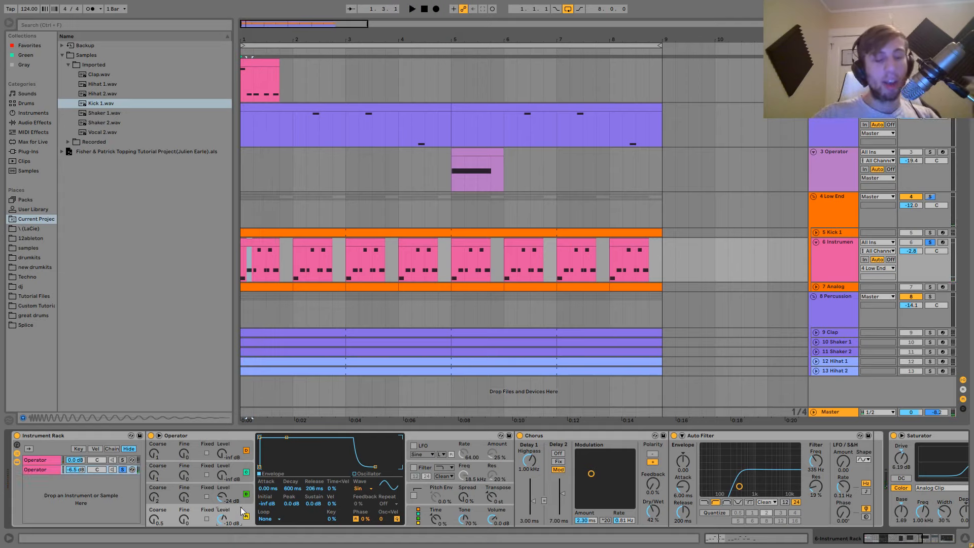
key(space)
click(222, 498)
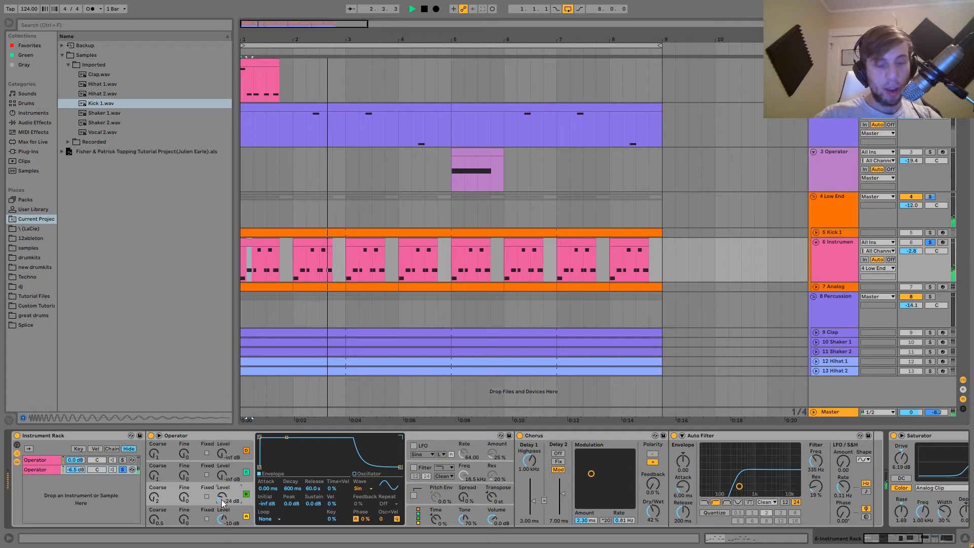
key(space)
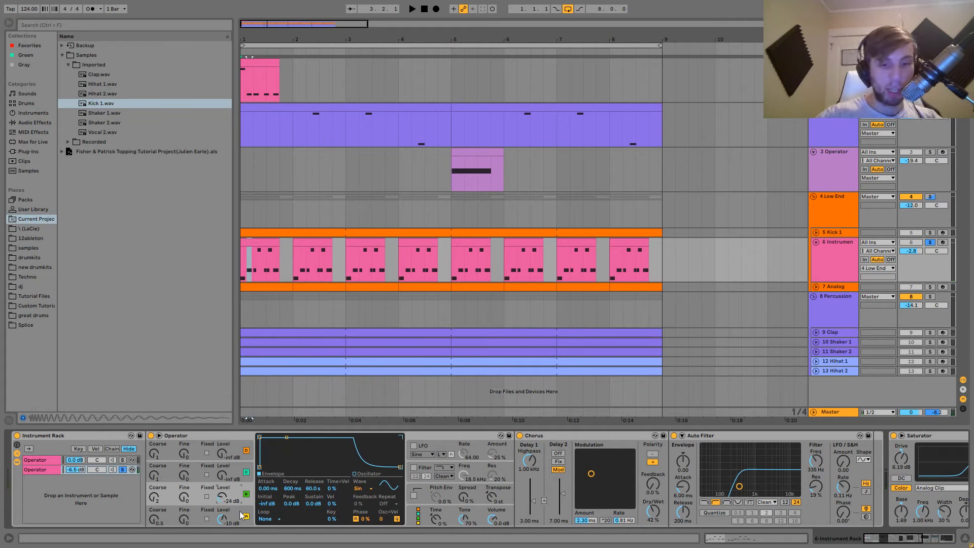
- Play the second Operator chain while examining its oscillator A settings and its Chorus and Auto Filter effects
click(238, 517)
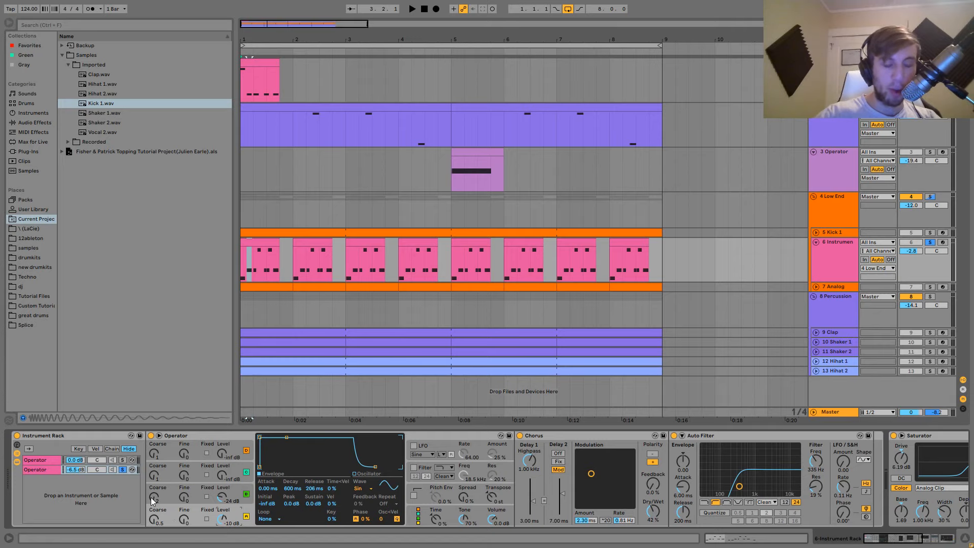
key(space)
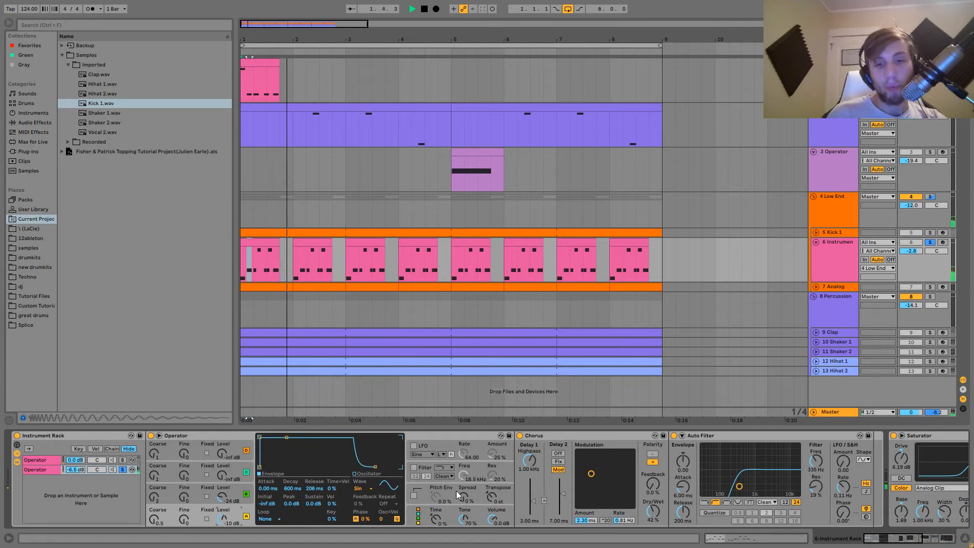
key(space)
scroll(491, 494, down, 2)
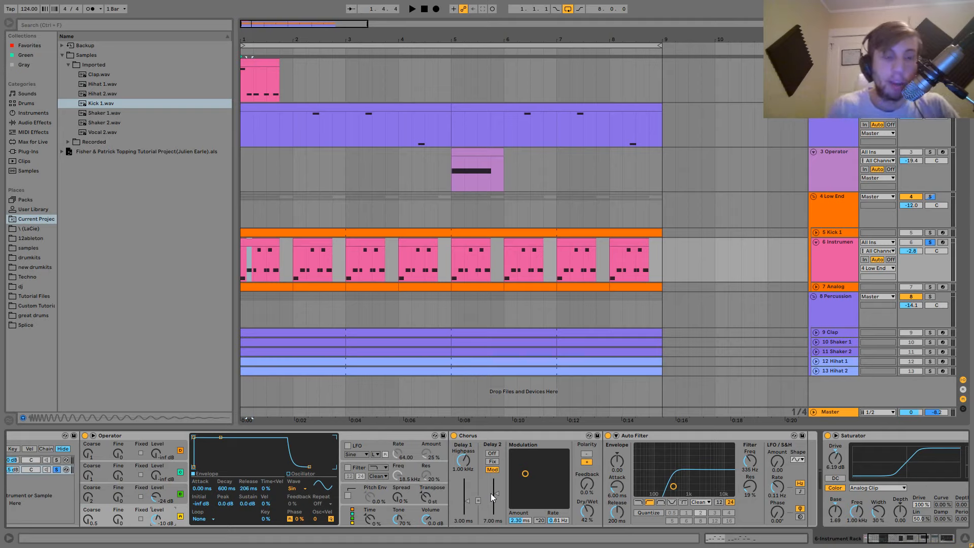
key(space)
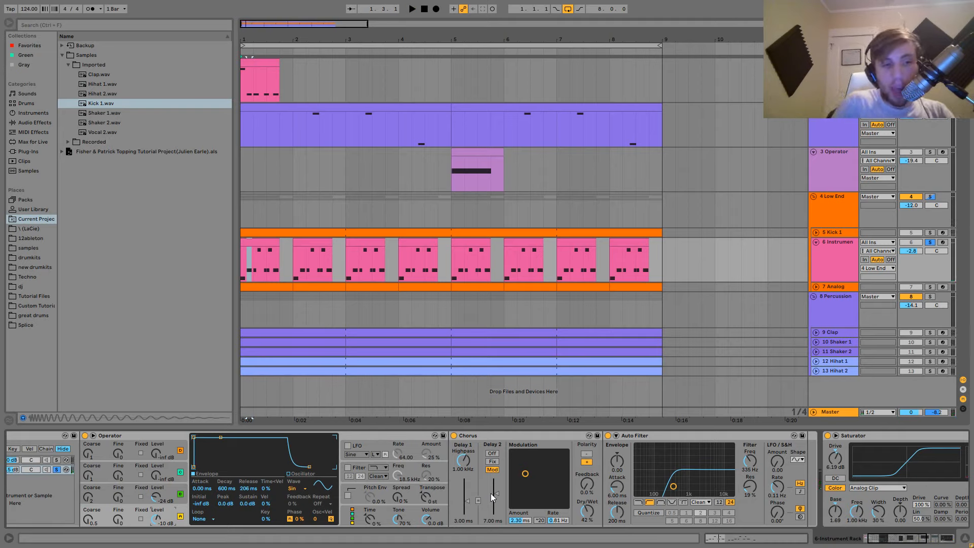
- Clear the solo on the second Operator chain and on the Instrument Rack track, and play the full arrangement
click(57, 469)
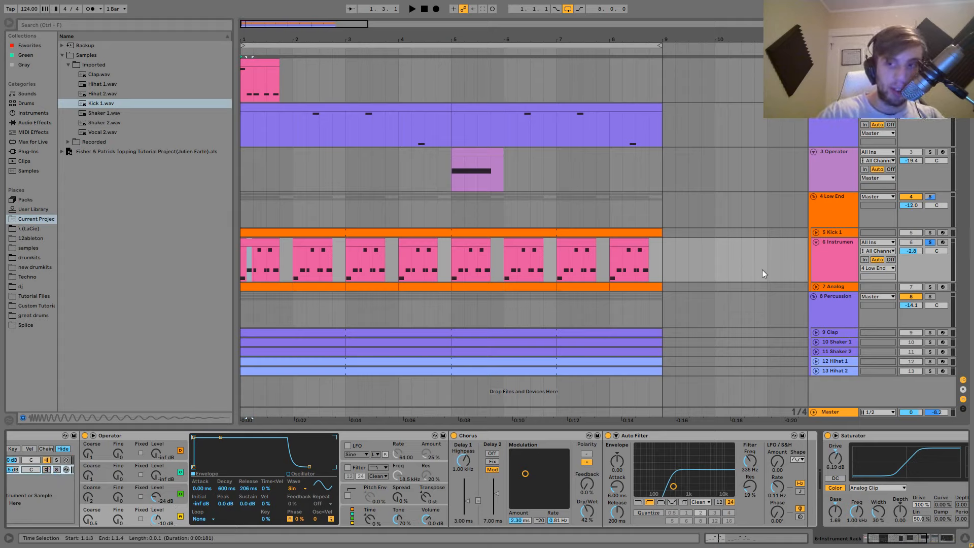
click(930, 242)
key(space)
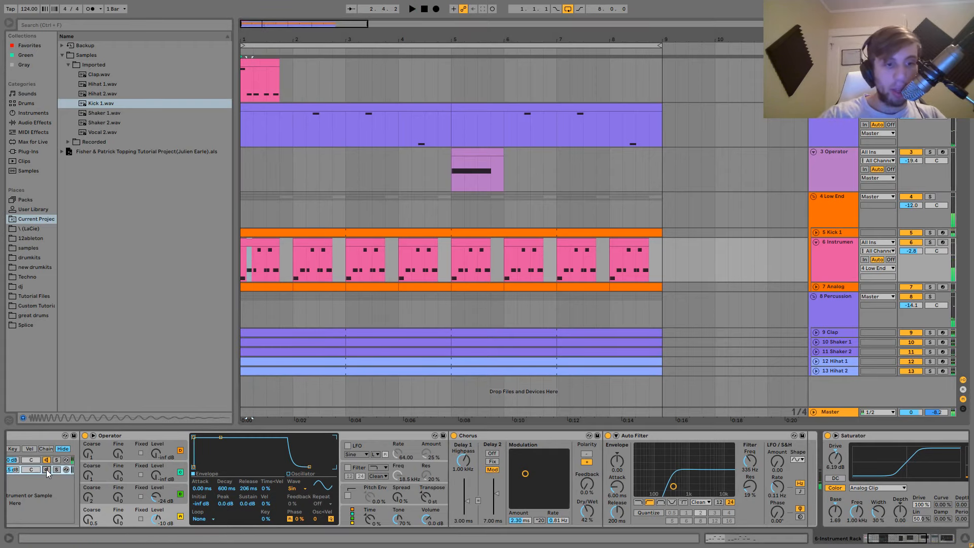
key(space)
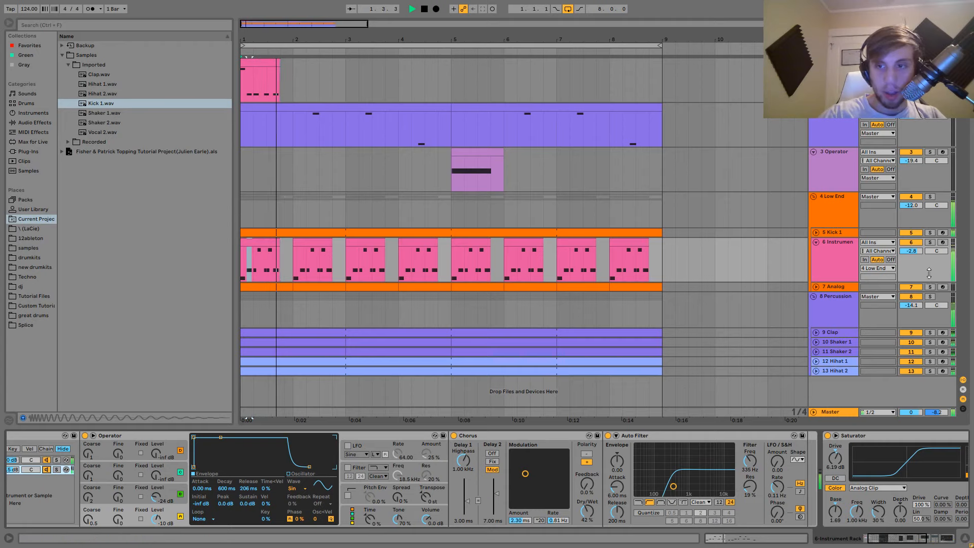
- Solo the Instrument Rack track and its second Operator chain, and play that layer alone
click(849, 243)
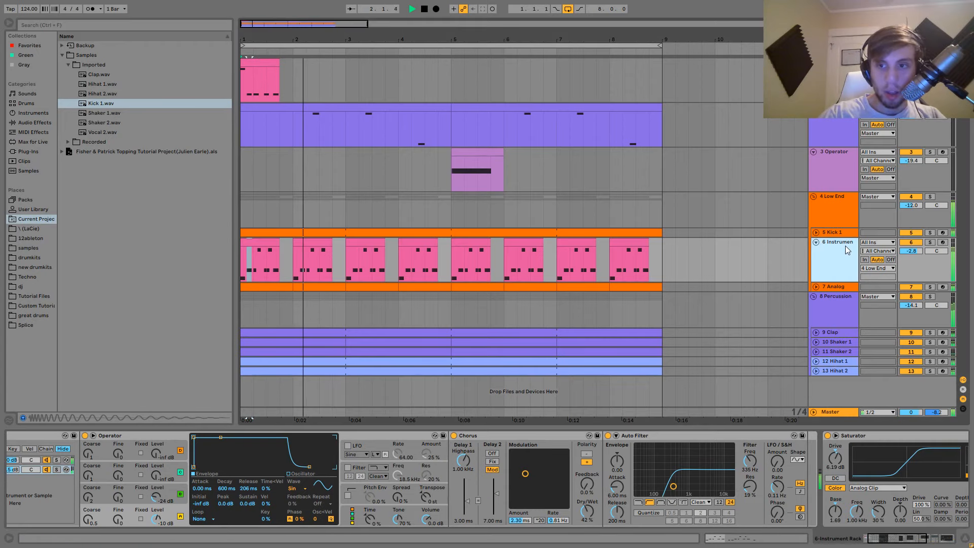
click(930, 242)
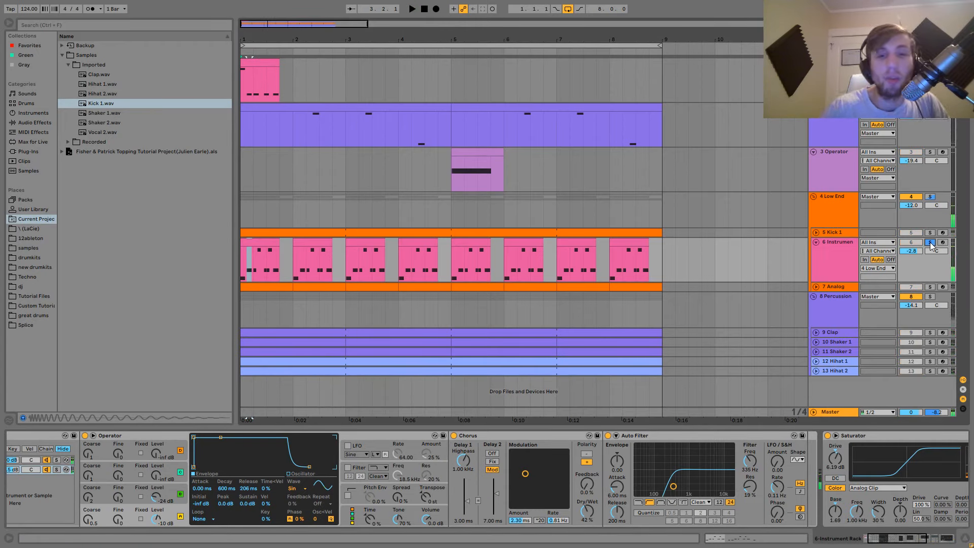
click(56, 469)
key(space)
key(space)
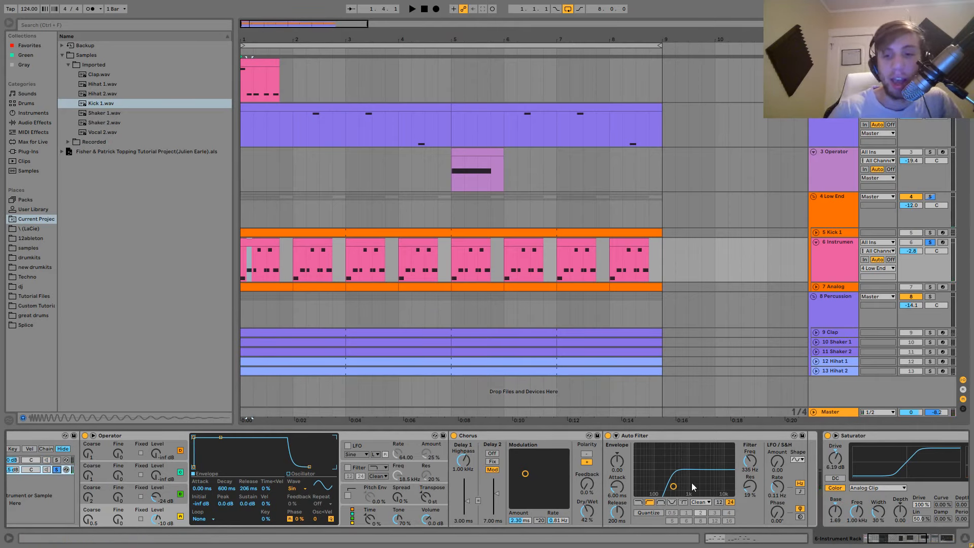
- Set the second Operator chain's Auto Filter to a 347 Hz frequency and 21% resonance, and play the soloed chain
drag(673, 486, 674, 486)
key(space)
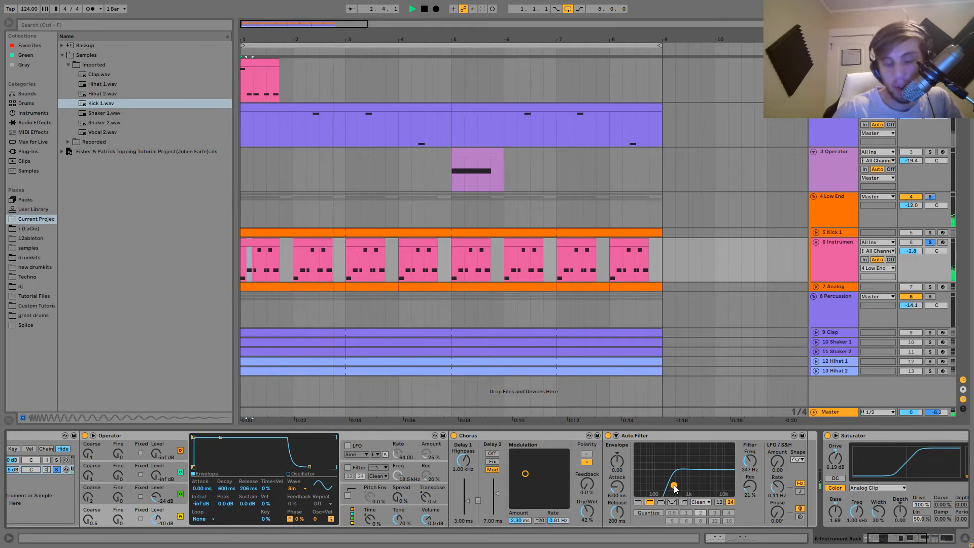
key(space)
key(space)
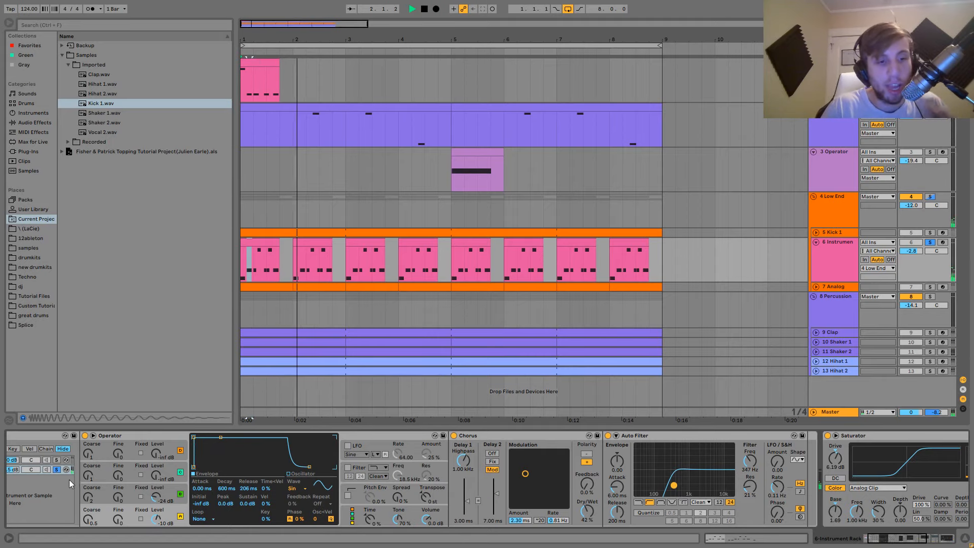
- Clear the solo on the second Operator chain and play both bass layers together
click(57, 468)
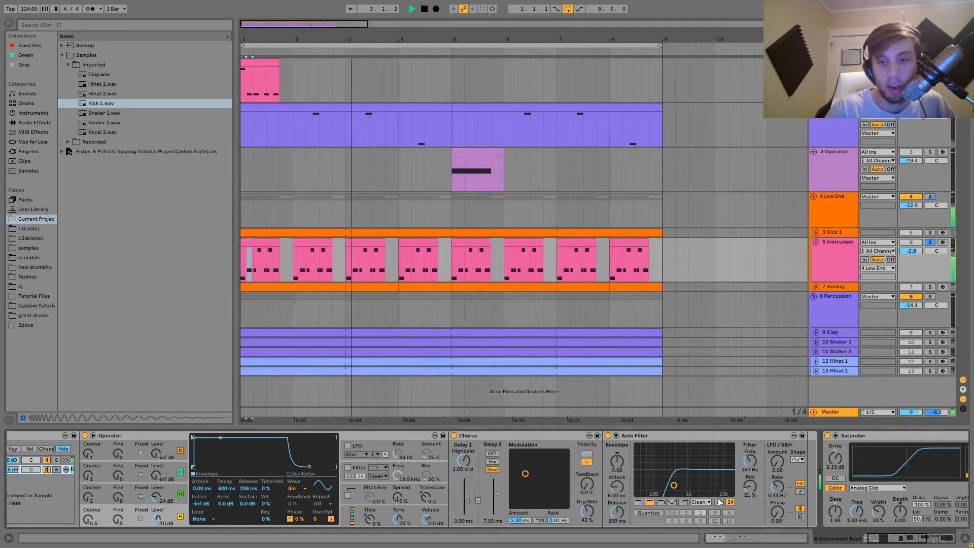
key(space)
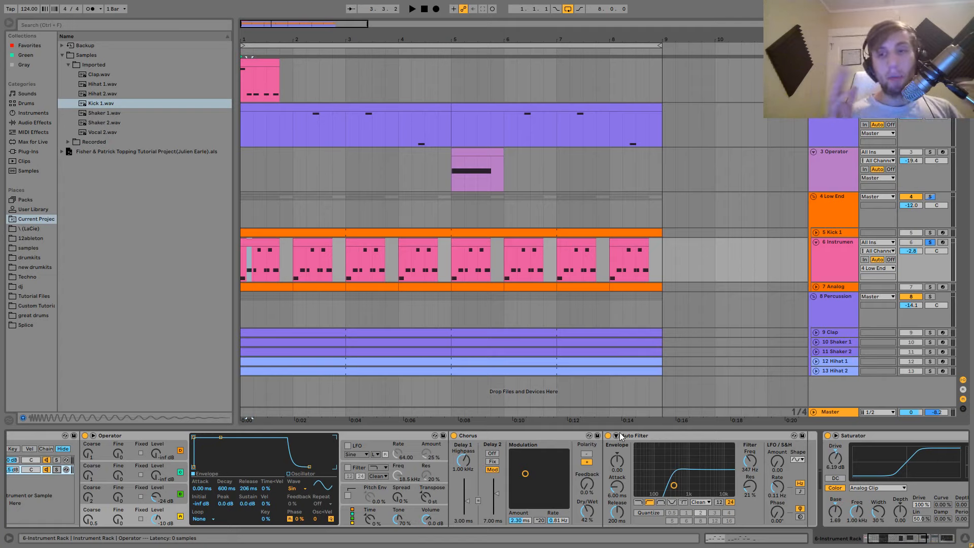
key(space)
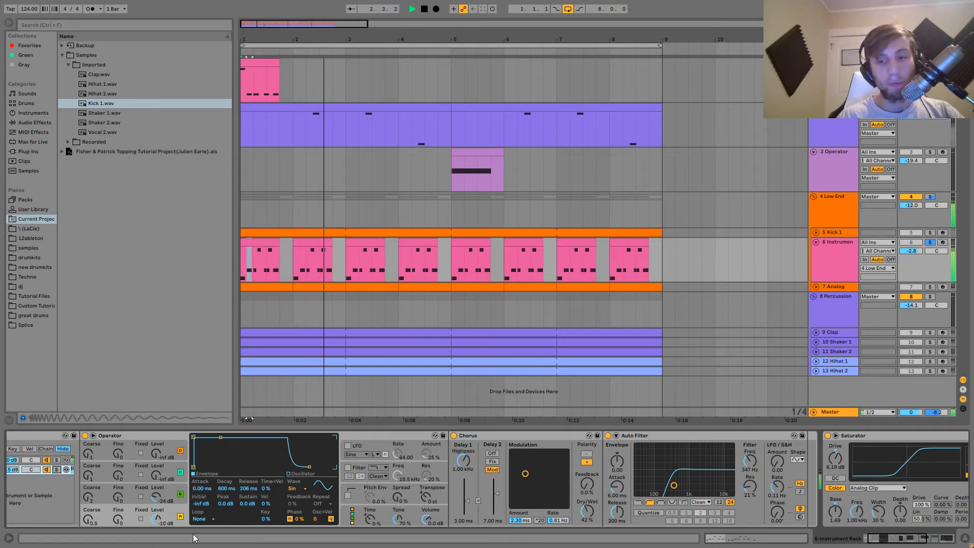
key(space)
- Hide the rack's chain devices and play the bass while examining the Saturator, Auto Pan and EQ Eight that follow the rack
scroll(309, 473, up, 3)
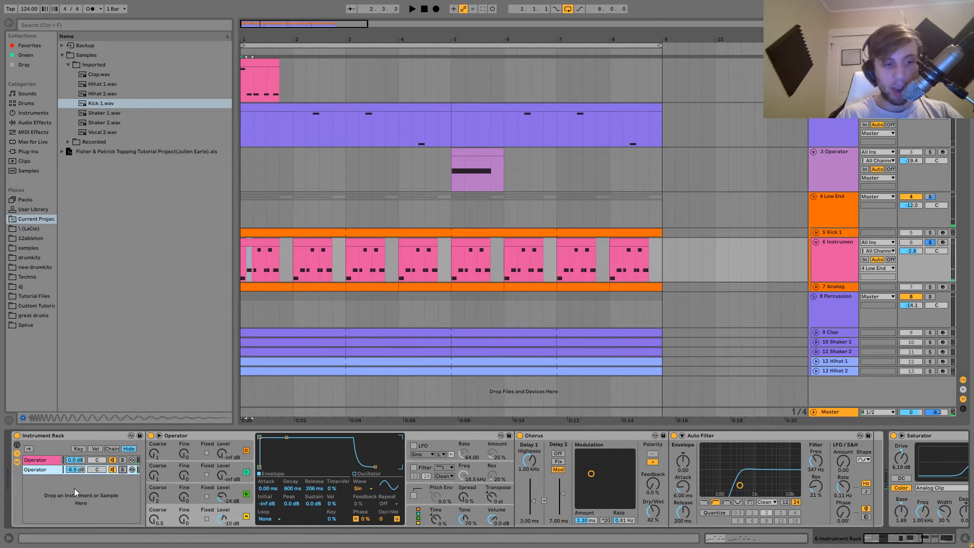
click(16, 462)
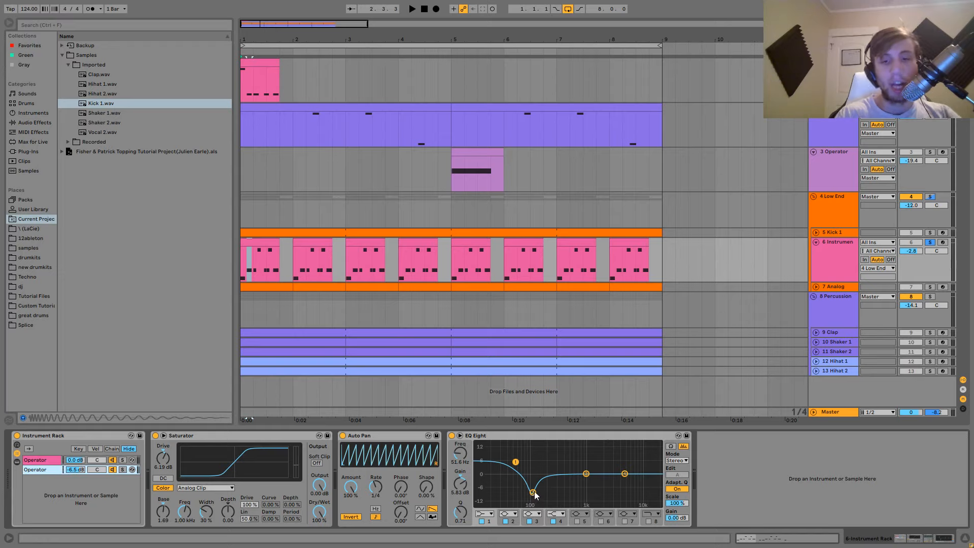
key(space)
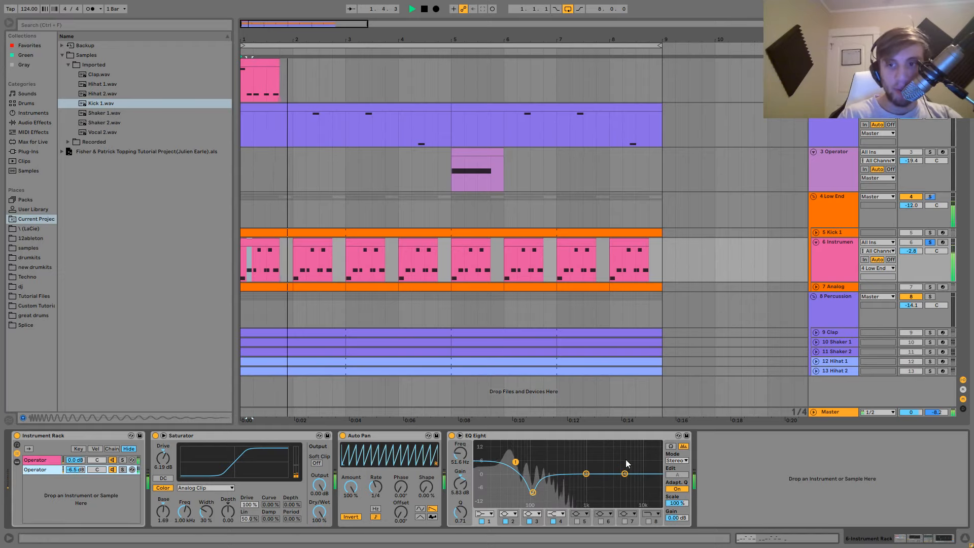
key(space)
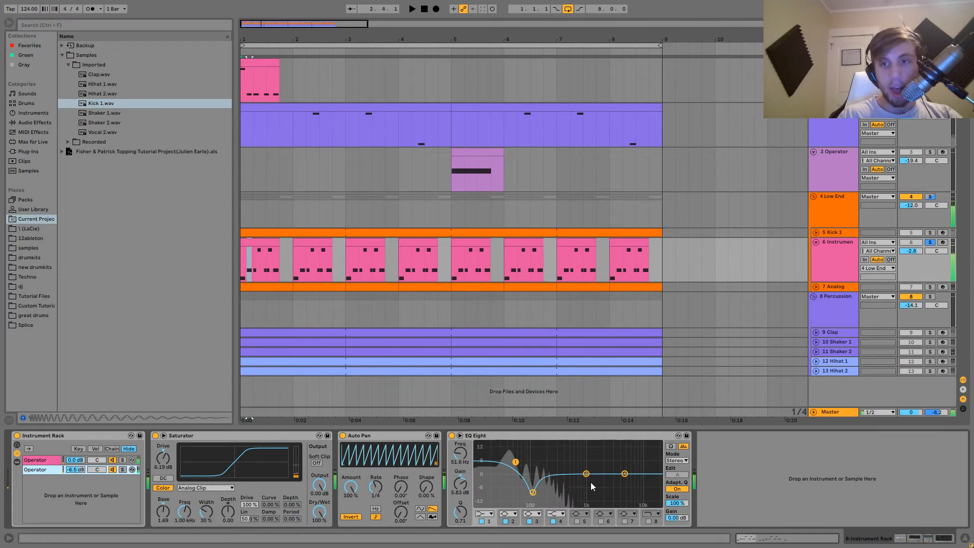
- Solo the Analog track, unfold it and play its bass part
click(928, 287)
click(815, 286)
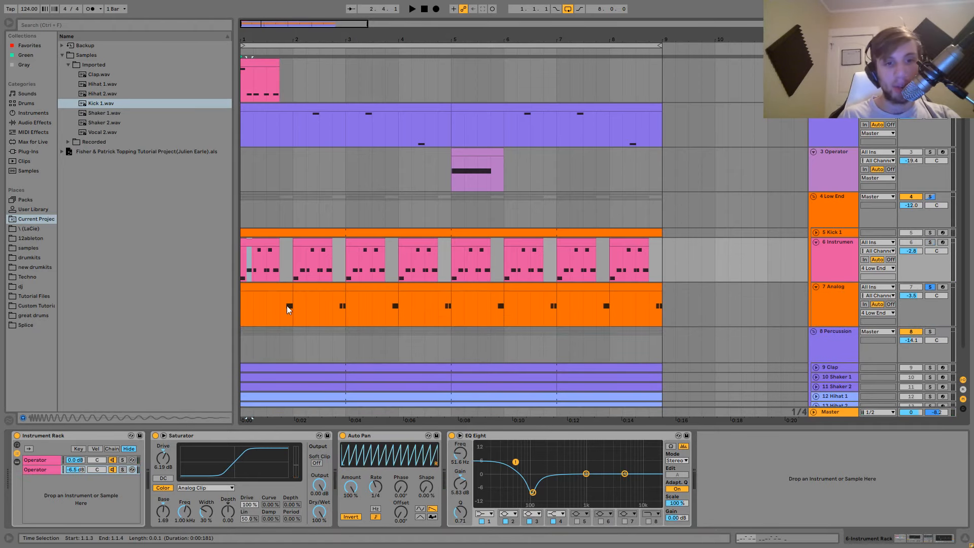
click(278, 318)
key(space)
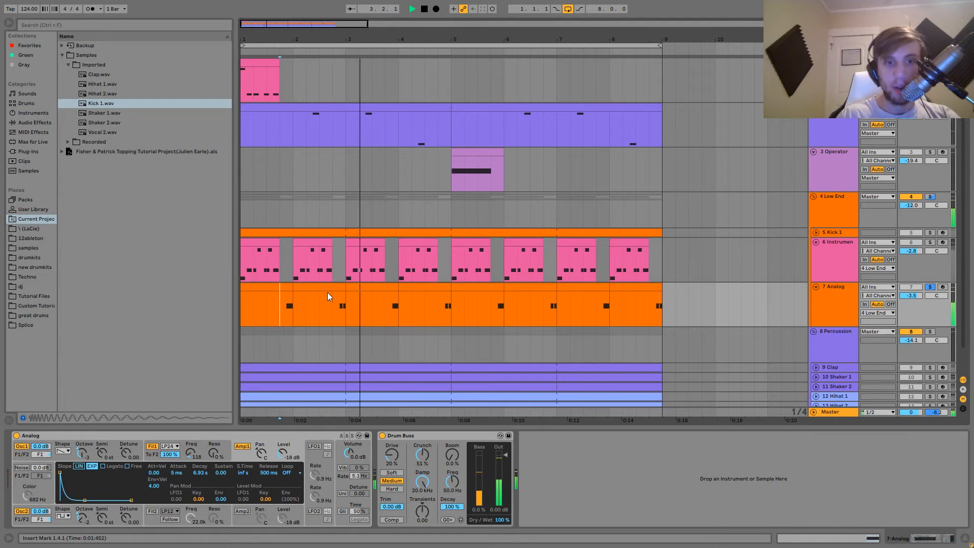
key(space)
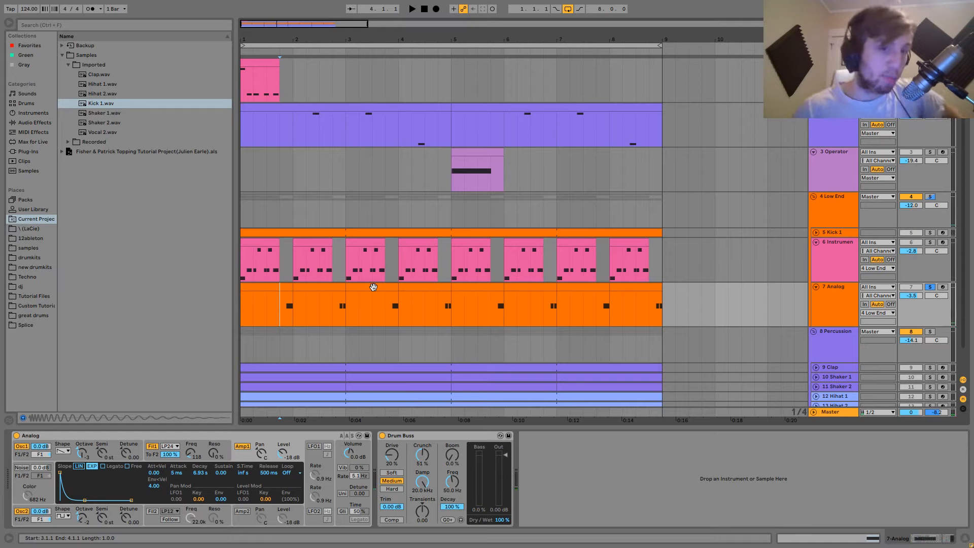
- Select the first clip on the Analog track and show the Analog synth's filter 1 settings
double_click(280, 286)
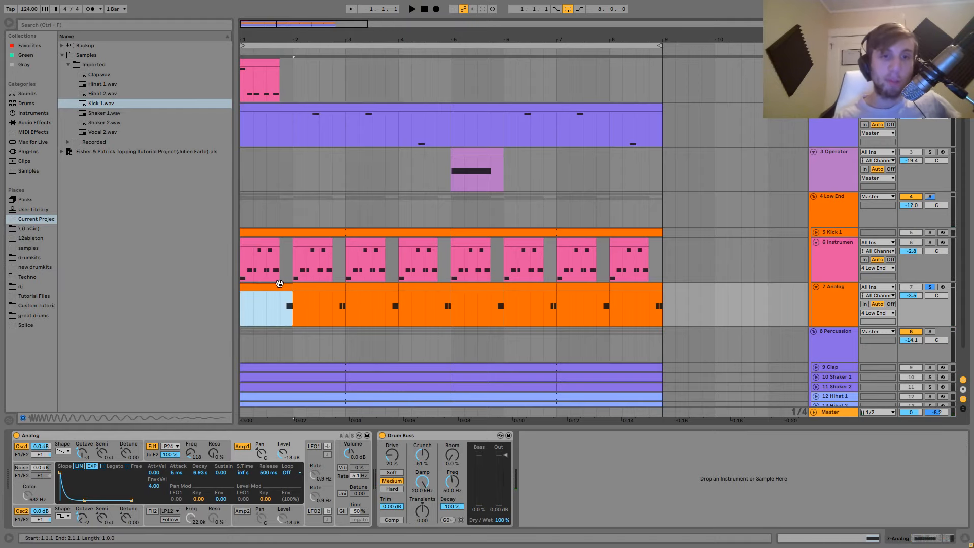
click(816, 297)
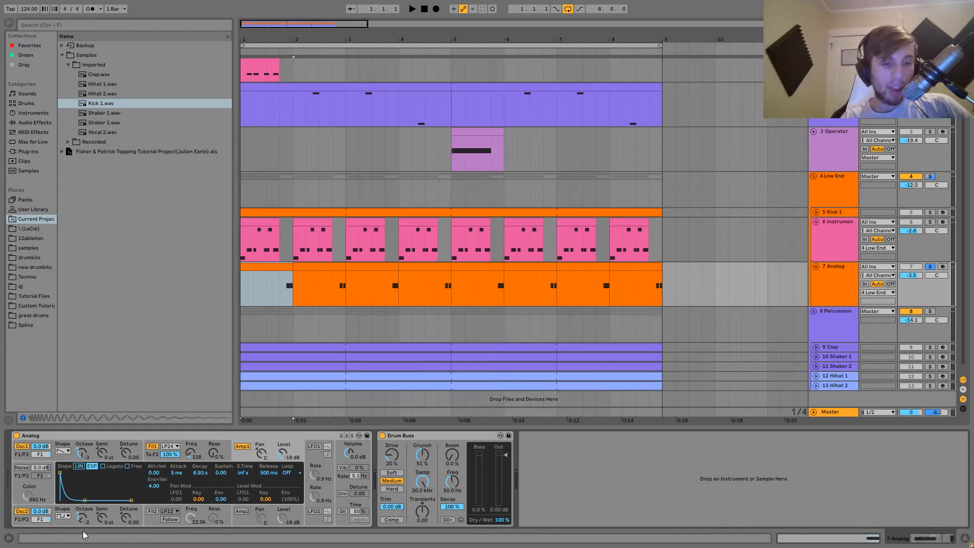
click(193, 448)
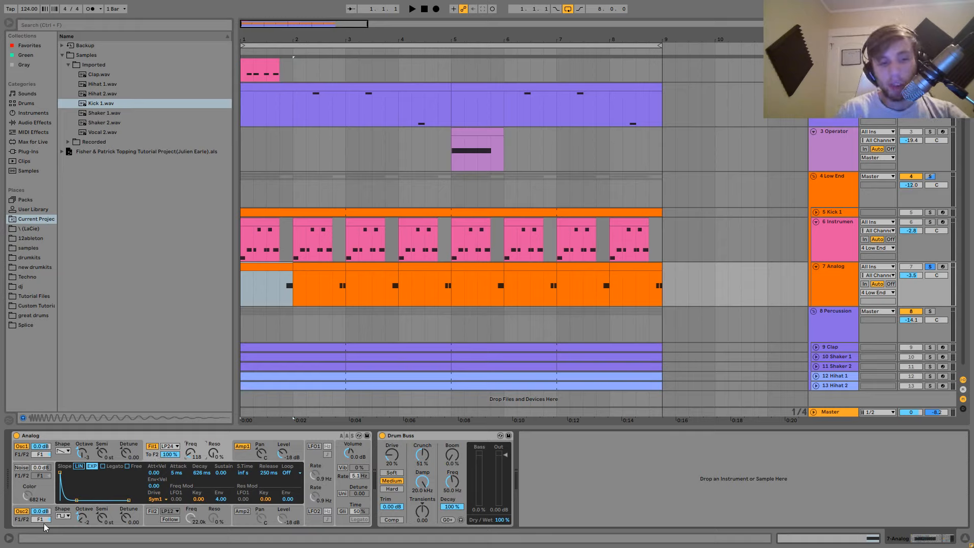
- Play the Analog bass with oscillator 2 switched off, undo the switch-off and play it with both oscillators
click(23, 512)
key(space)
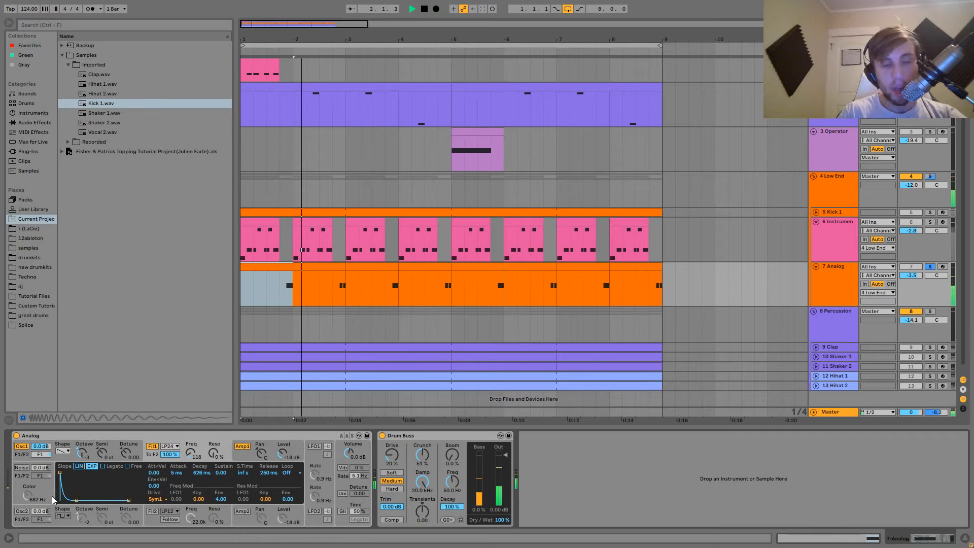
key(space)
key(ctrl+z)
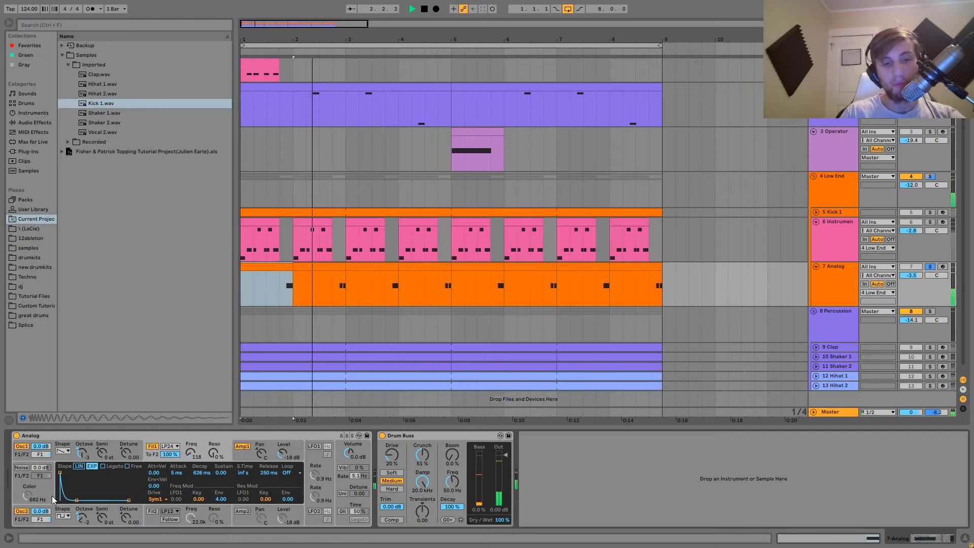
key(space)
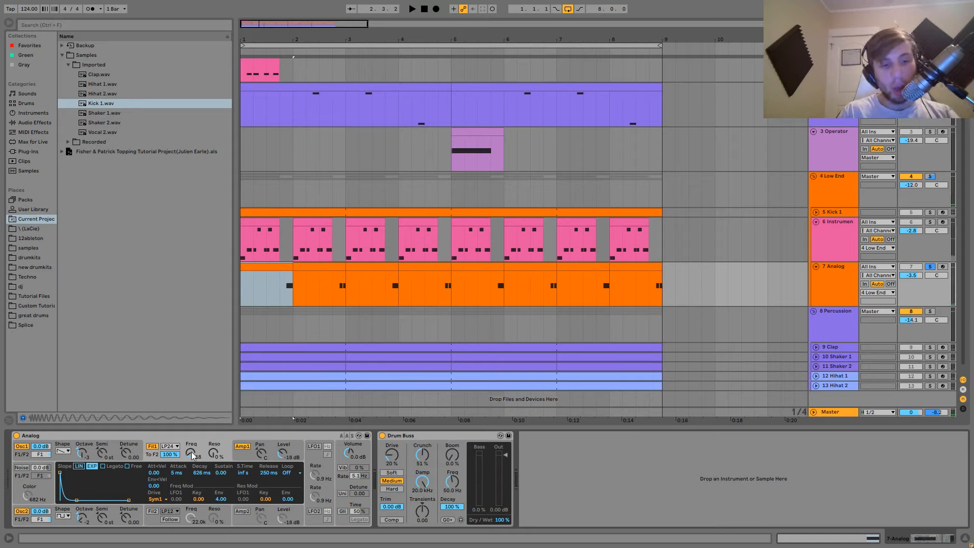
- Show the Analog synth's Amp1 envelope settings and play the soloed bass
click(245, 459)
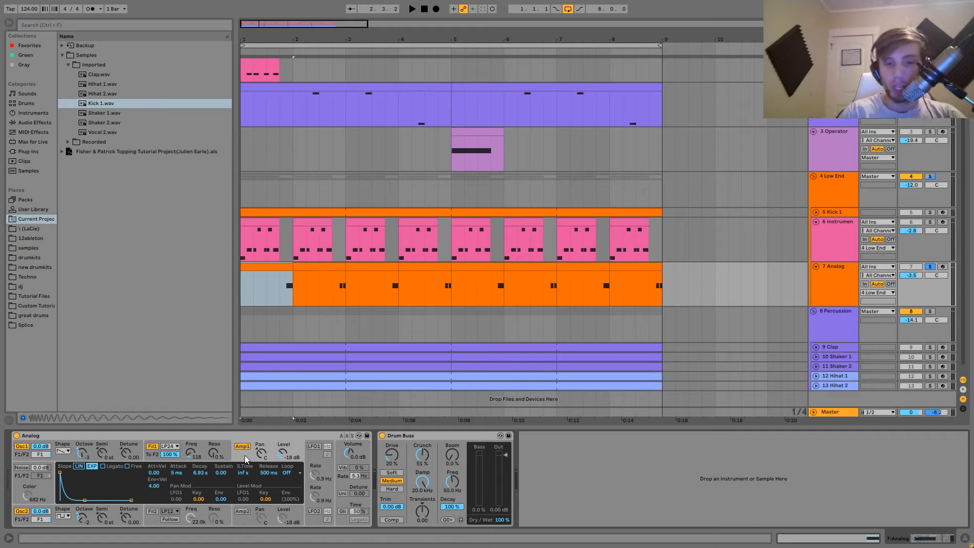
key(space)
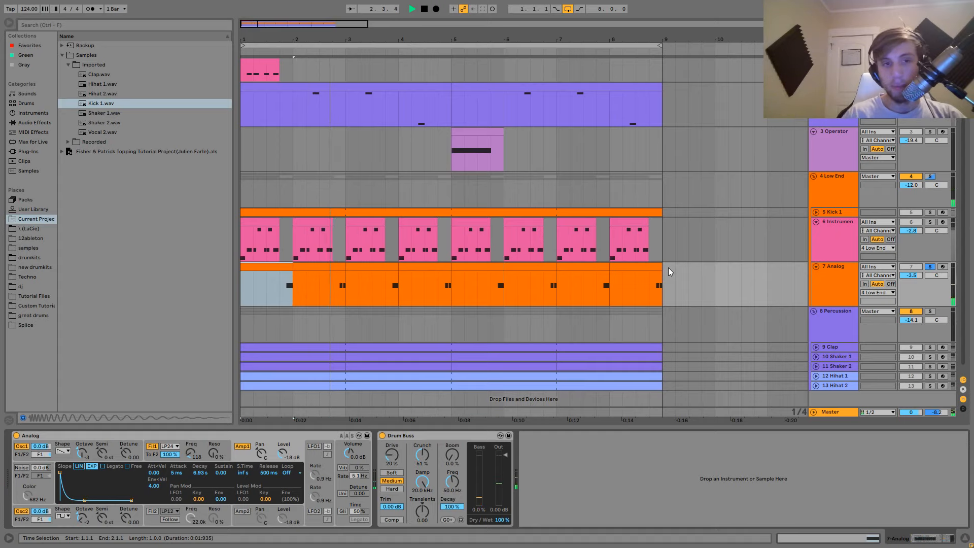
key(space)
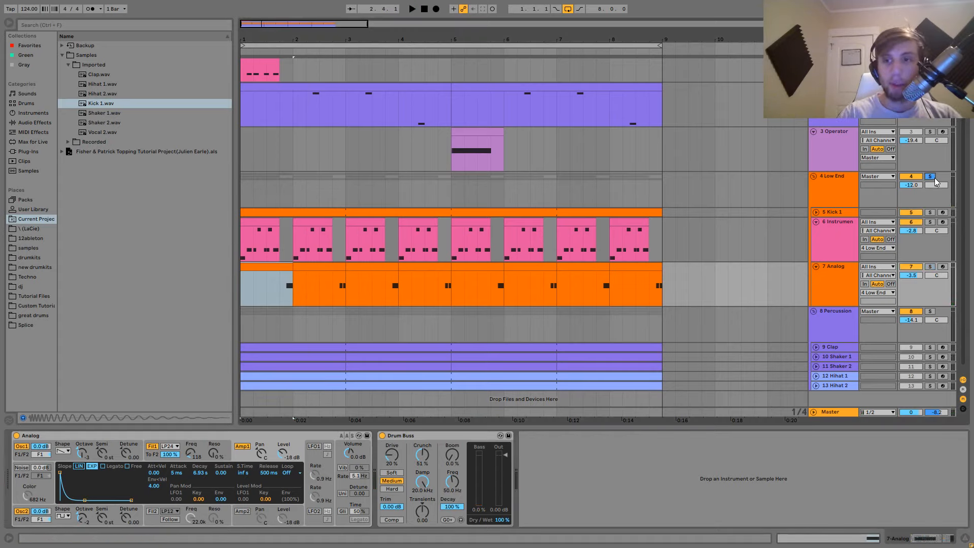
- Show the Low End group's effects and fold the Instrument Rack and Analog tracks
click(816, 188)
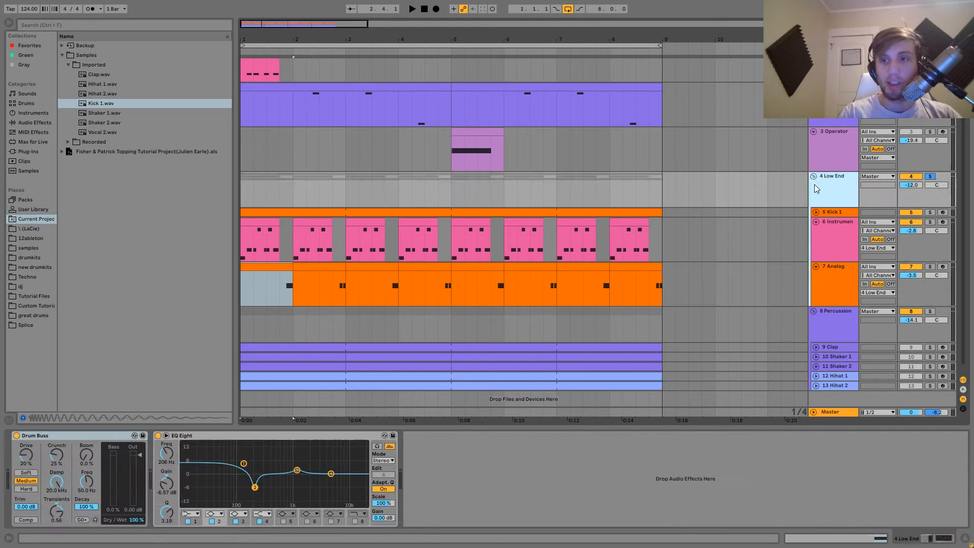
click(816, 222)
click(816, 251)
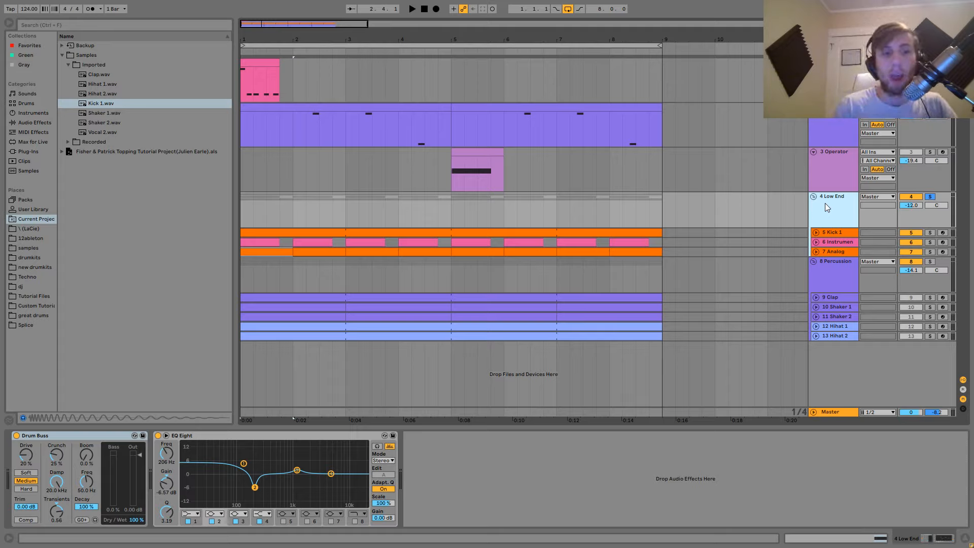
- Play the Low End group with its EQ Eight and Drum Buss bypassed, and compare it with both effects re-enabled
key(space)
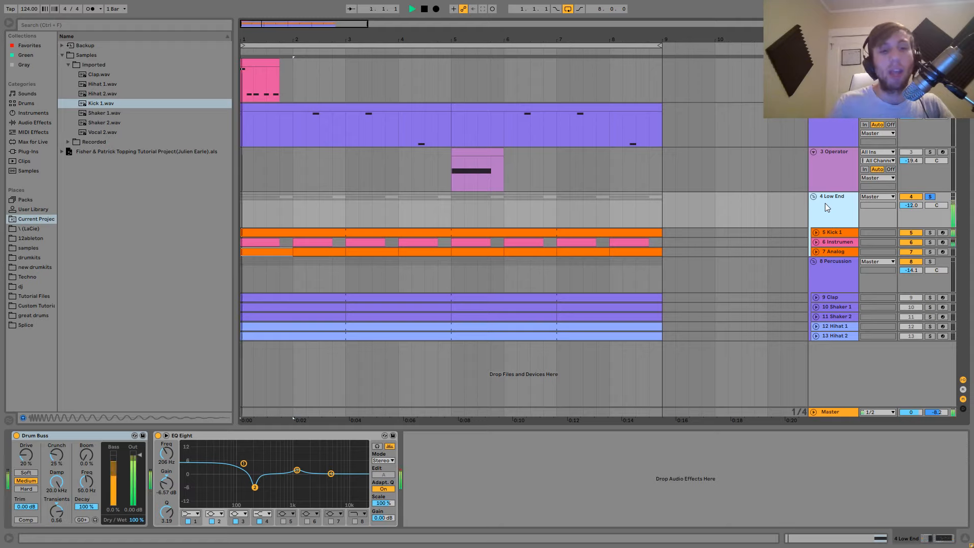
click(158, 435)
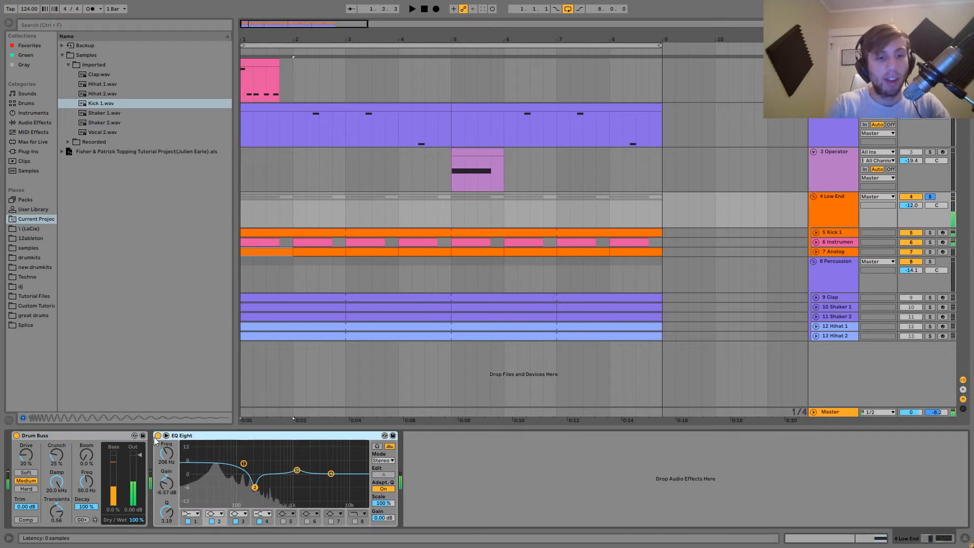
click(17, 435)
key(space)
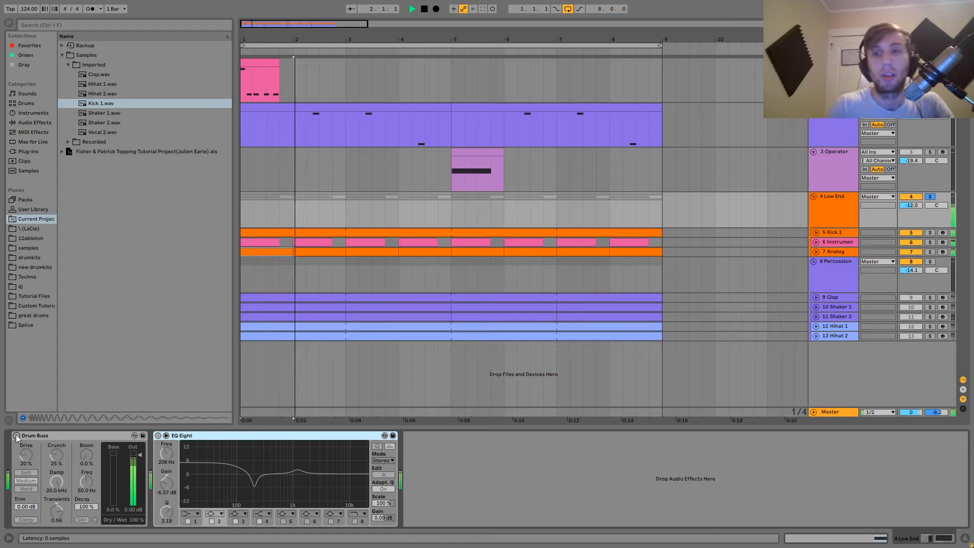
click(17, 435)
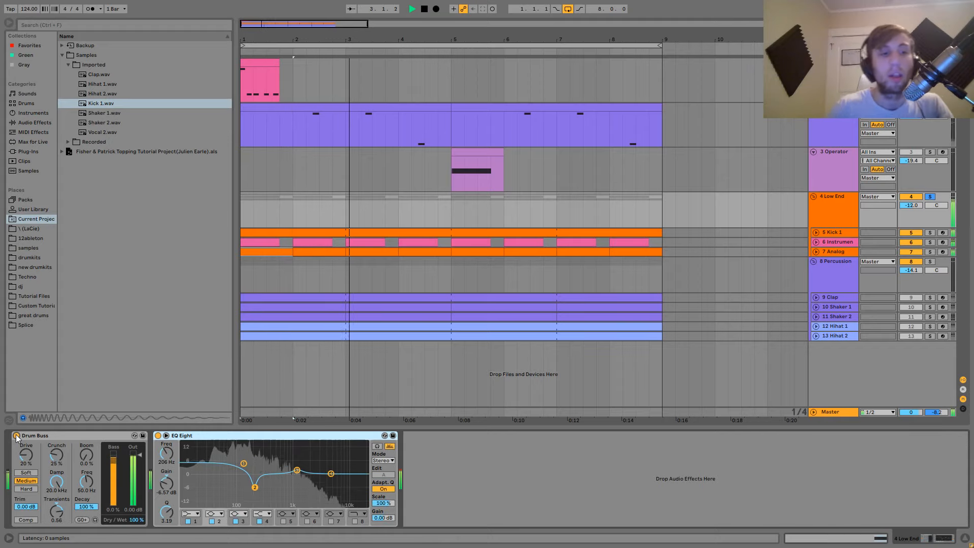
key(space)
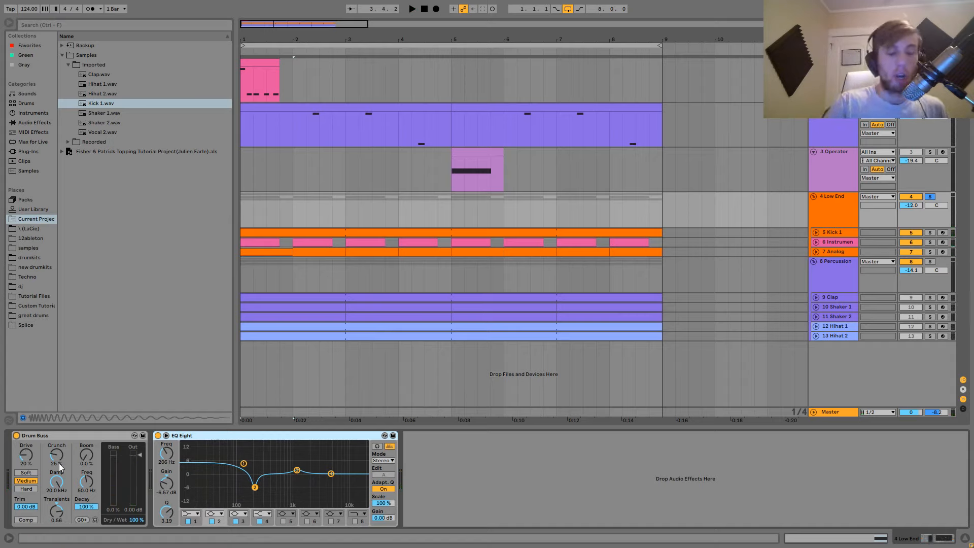
- Play the soloed Low End group repeatedly while examining its Drum Buss Crunch and Transients settings and its EQ Eight curve
key(space)
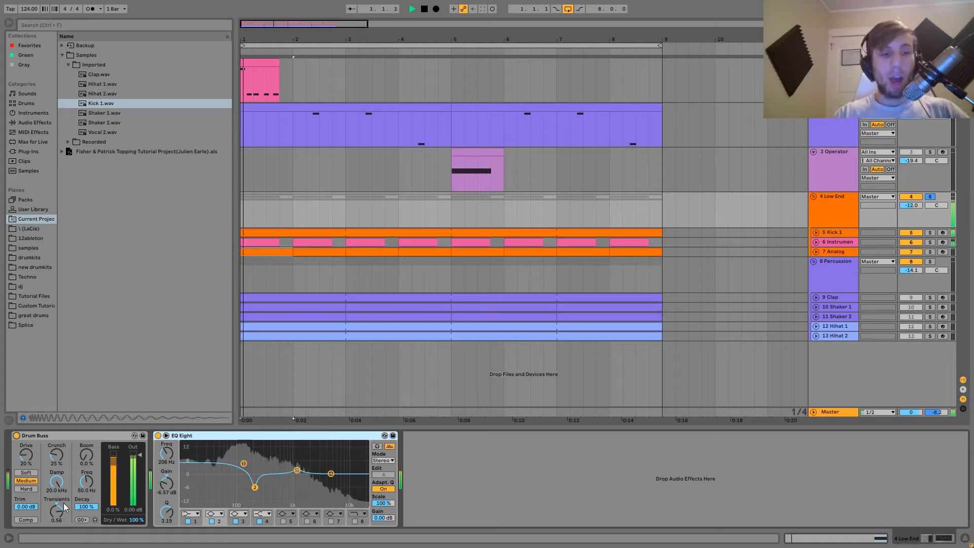
key(space)
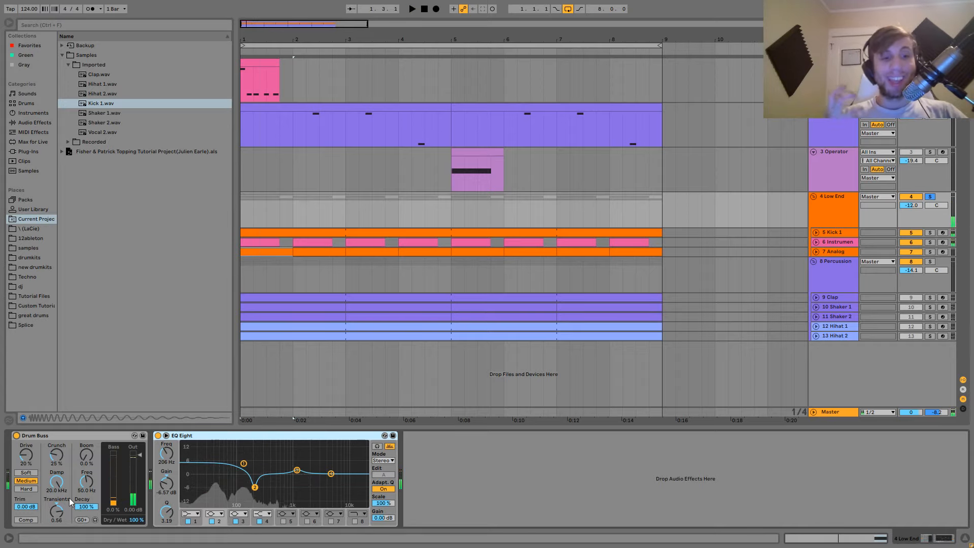
key(space)
key(space)
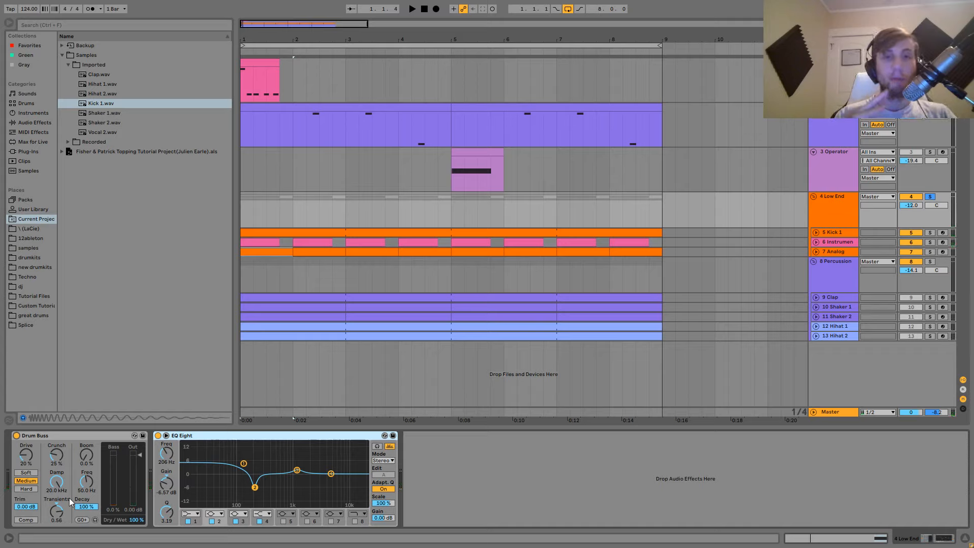
key(space)
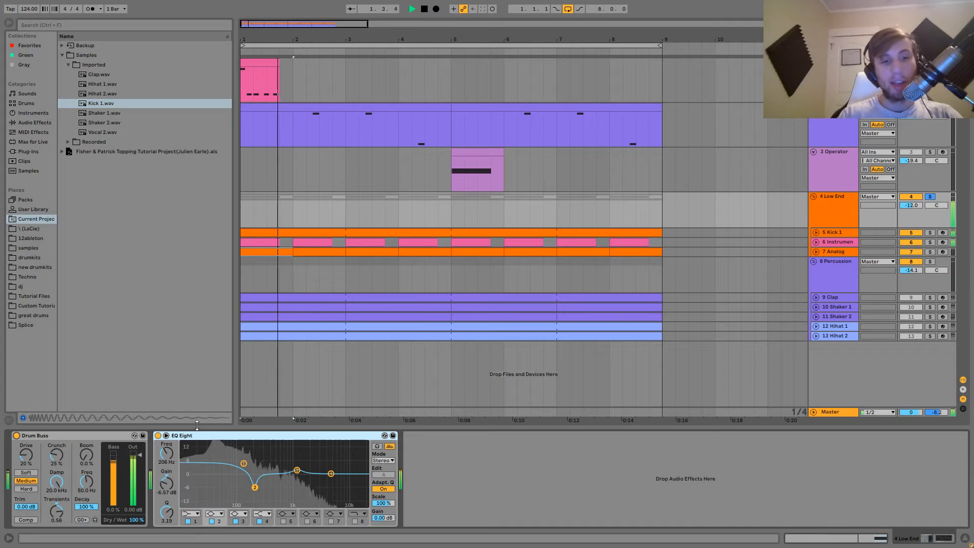
- Play the soloed Low End group once more while examining its EQ Eight curve
key(space)
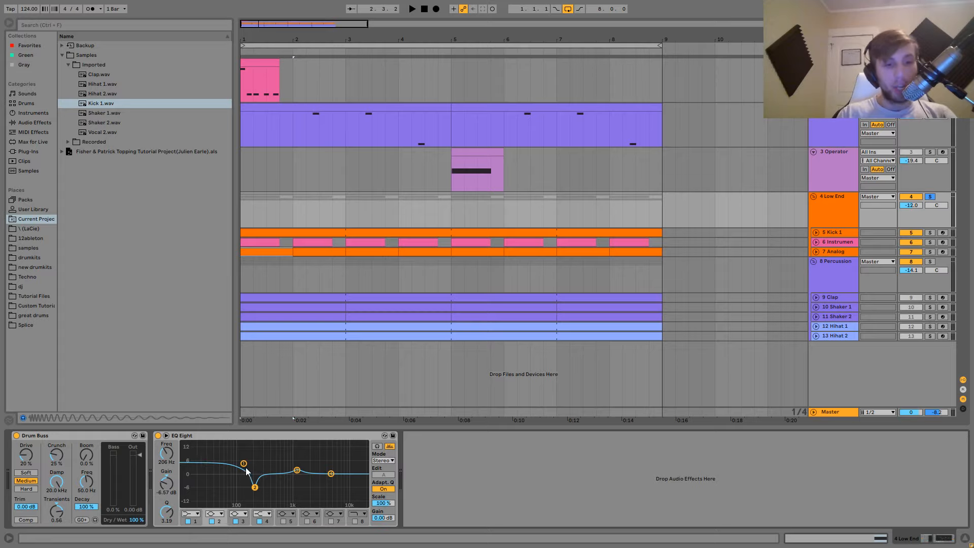
key(space)
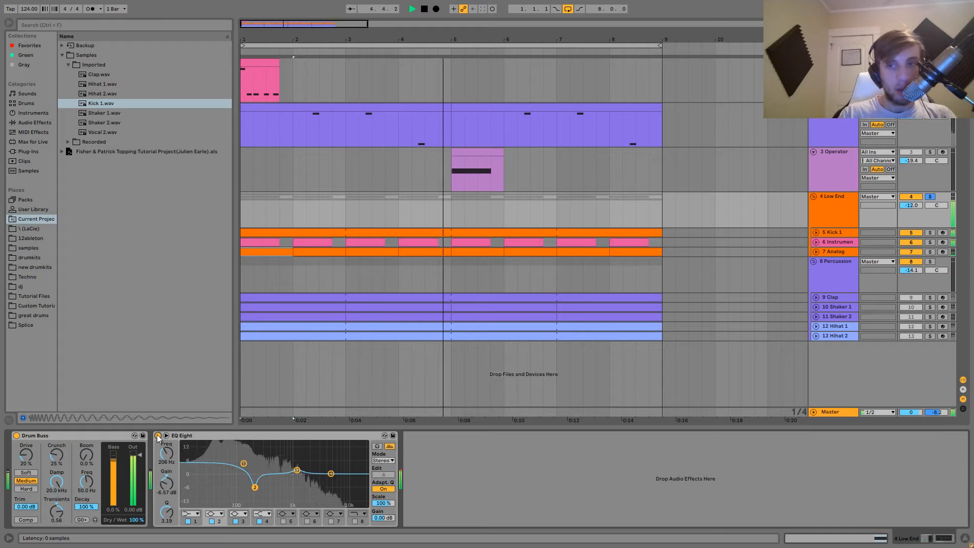
key(space)
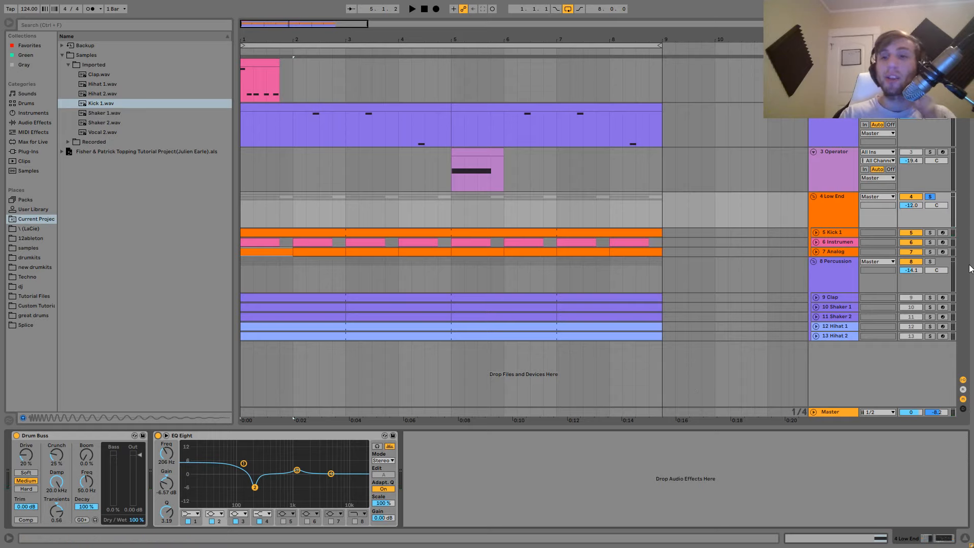
- Show the Clap track's sample, unfold and solo the track, and play its pattern several times
click(844, 296)
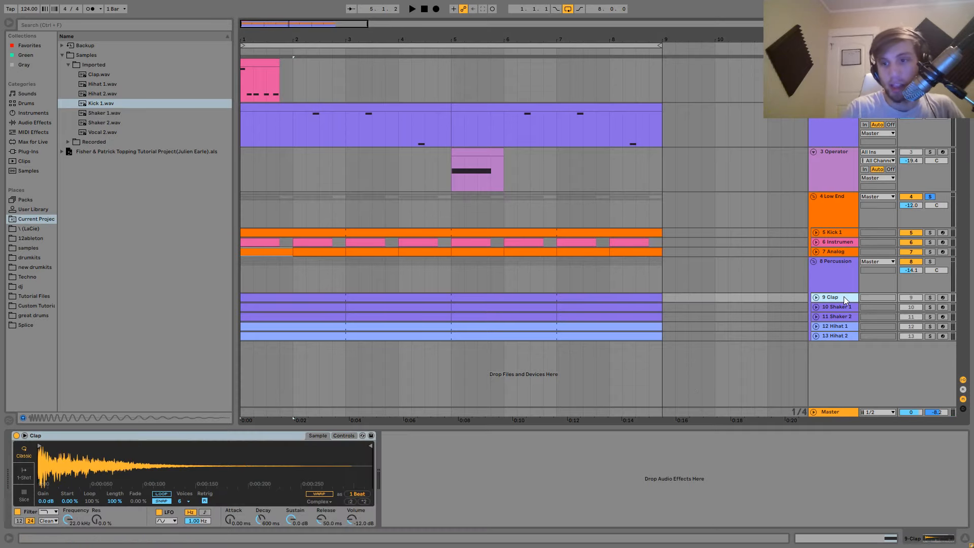
click(815, 297)
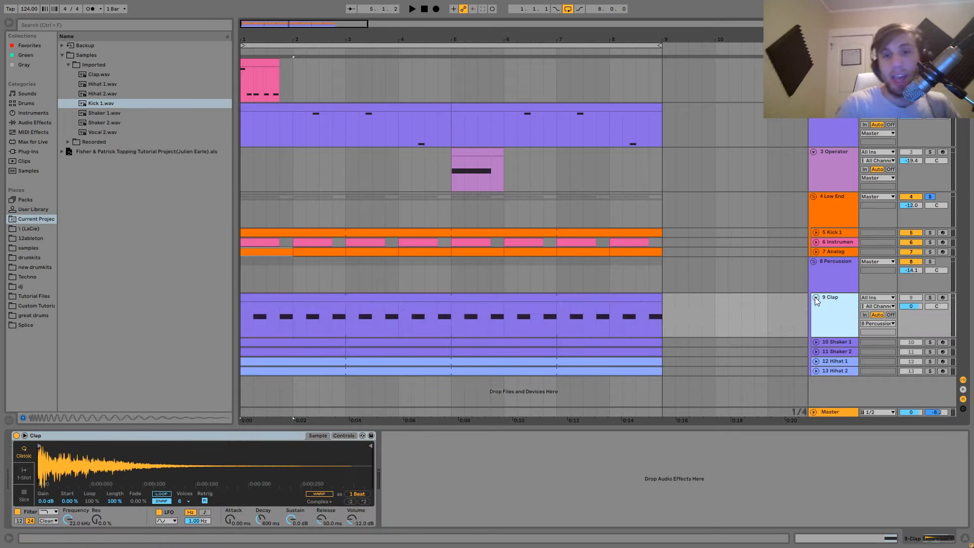
click(929, 297)
key(space)
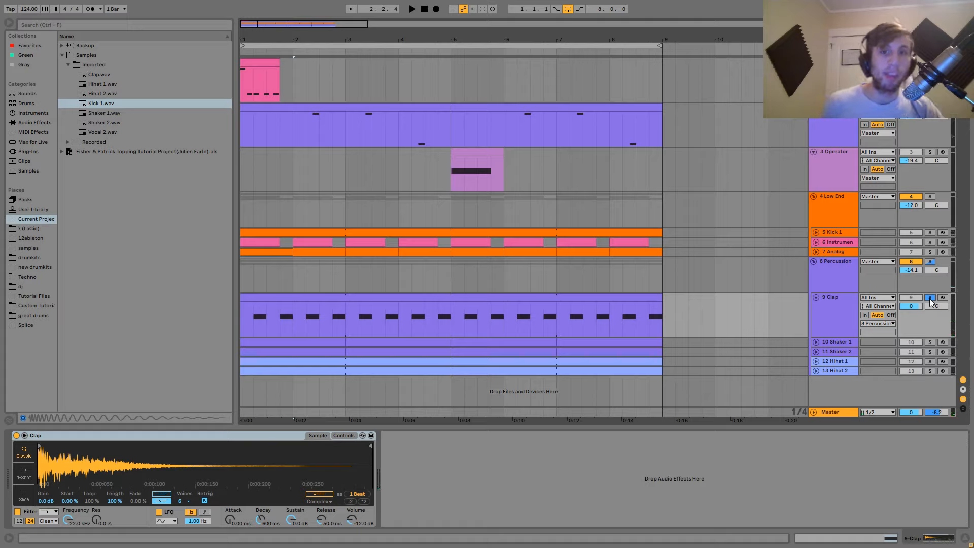
key(space)
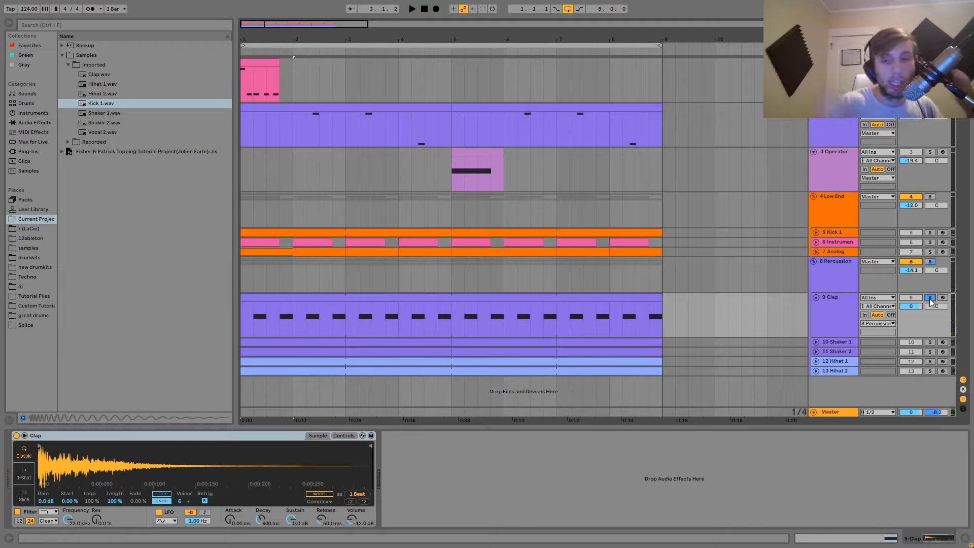
key(space)
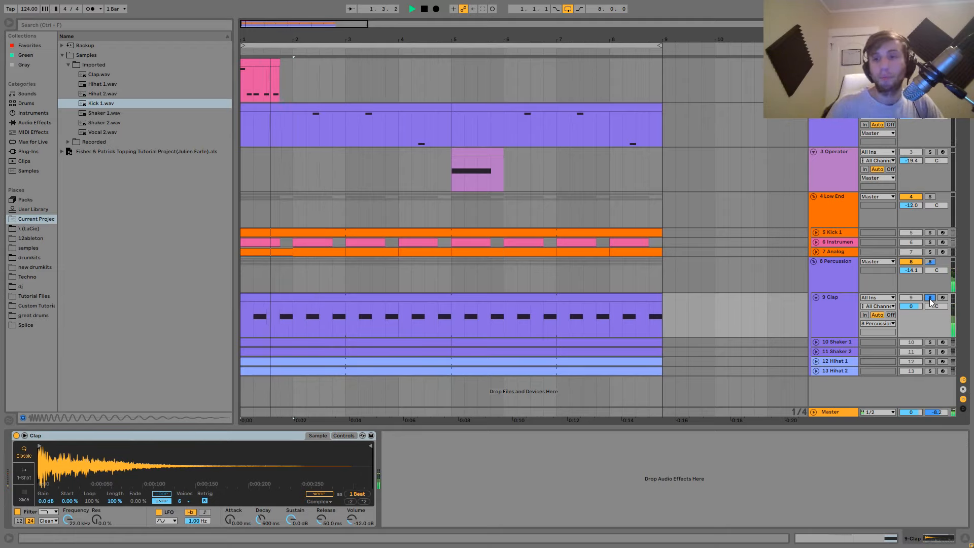
key(space)
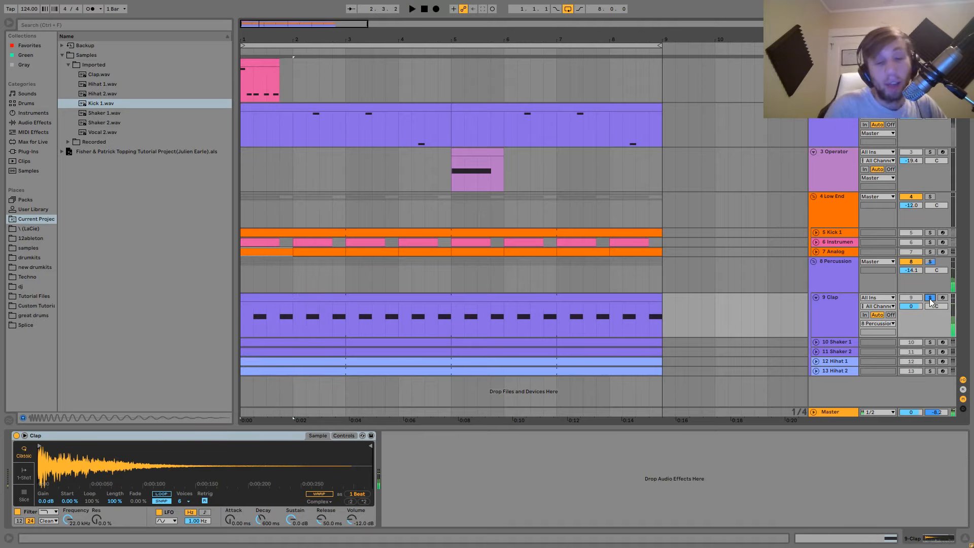
key(space)
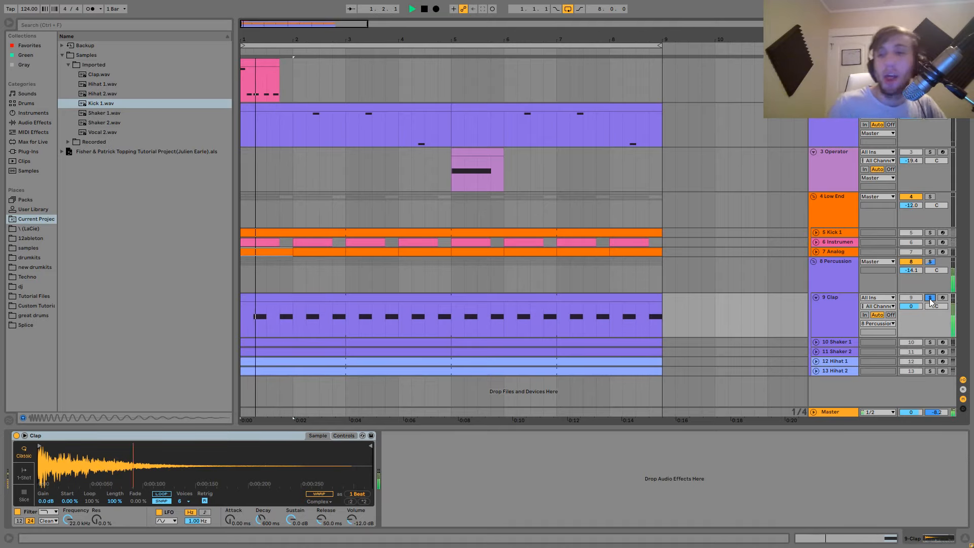
- Unsolo the Clap, play it within the full mix, and fold its track
click(929, 298)
click(823, 303)
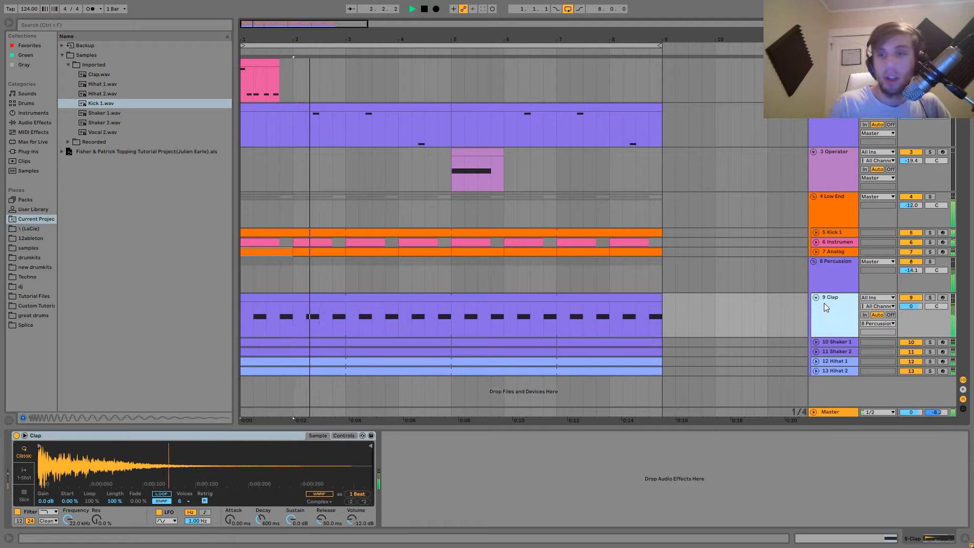
click(815, 297)
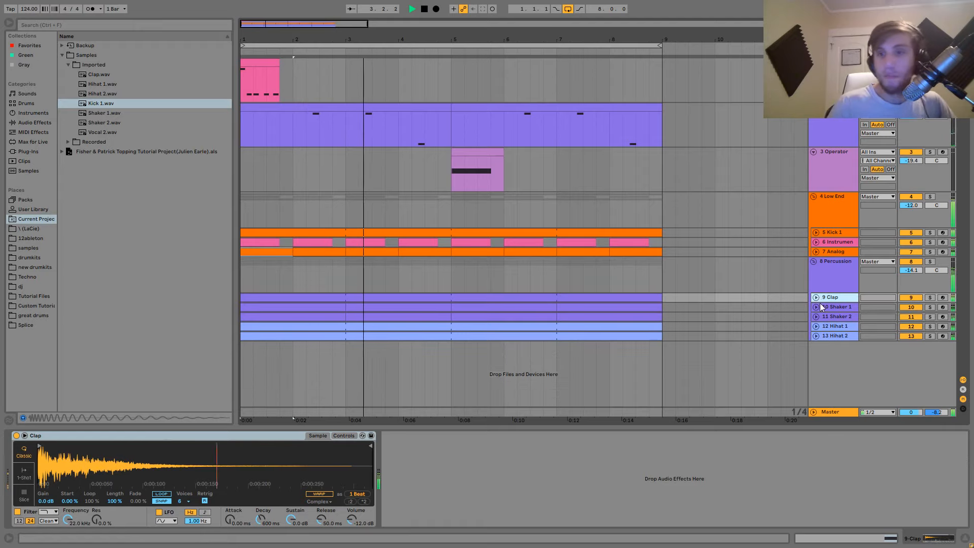
key(space)
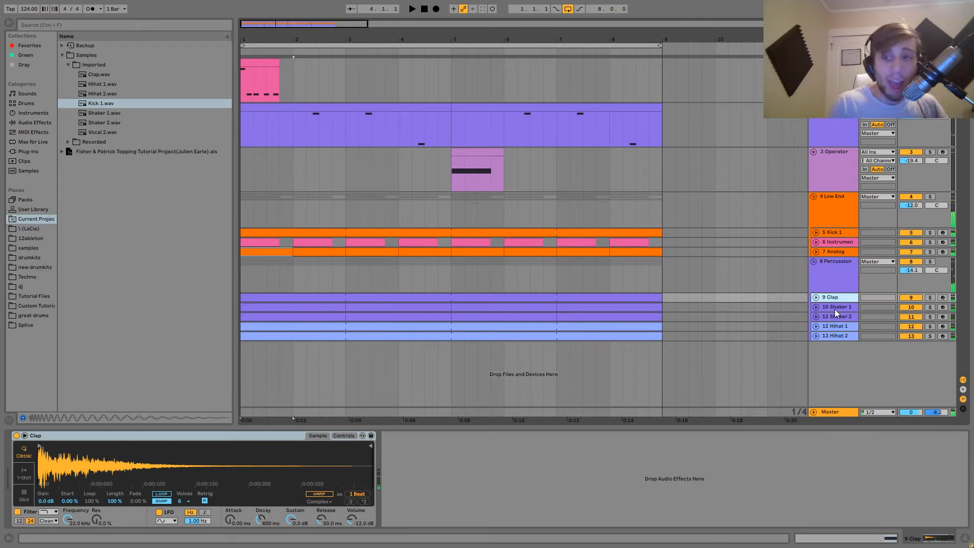
- Solo Shaker 1 and Shaker 2 together, unfold both tracks, and play their combined pattern
click(929, 307)
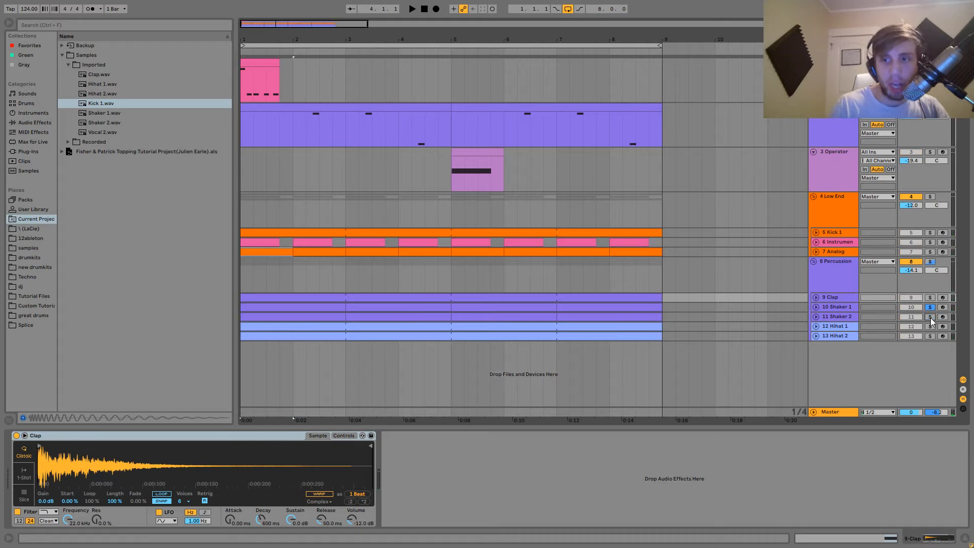
ctrl+click(930, 316)
key(space)
click(816, 317)
click(815, 307)
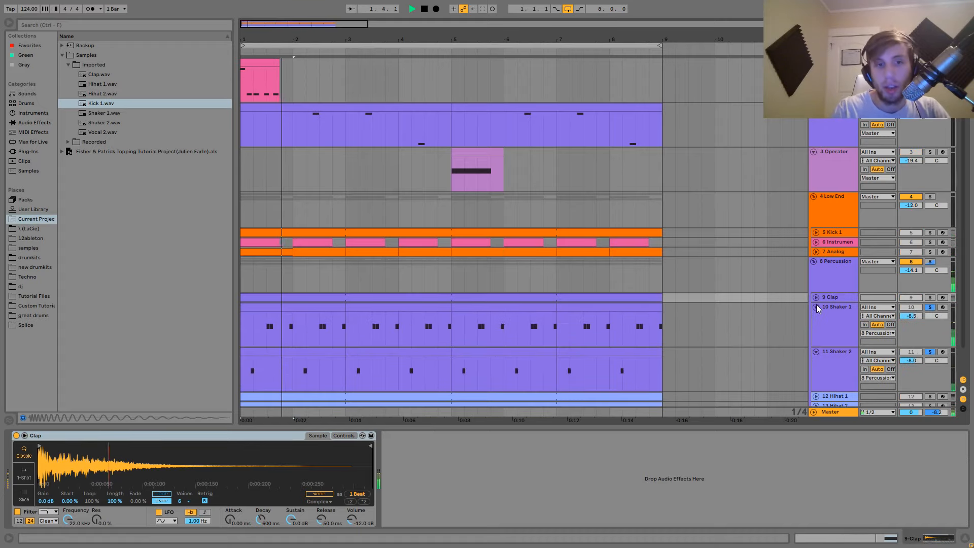
scroll(835, 334, down, 2)
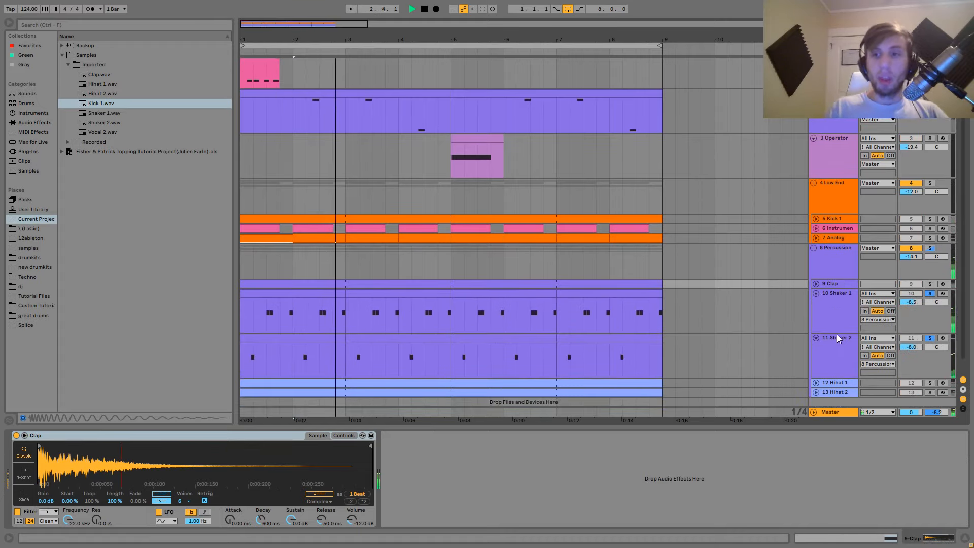
key(space)
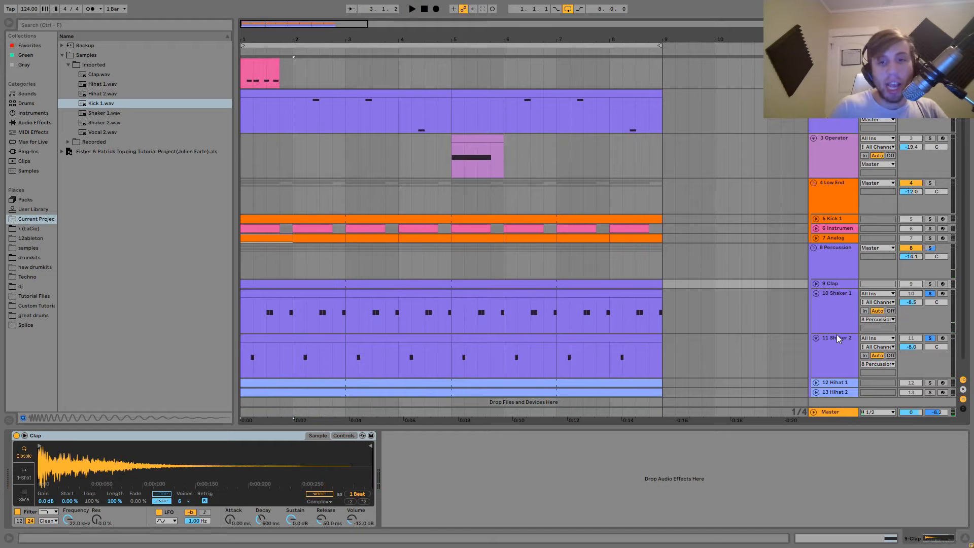
- Unsolo both shakers, mute Shaker 1 and Shaker 2, and play the full mix without them
click(930, 338)
click(929, 293)
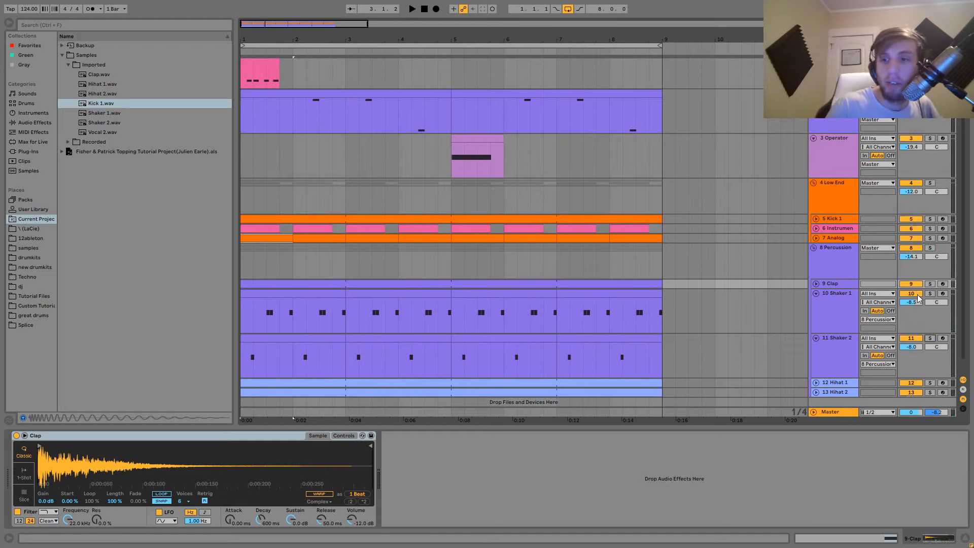
click(917, 294)
click(914, 339)
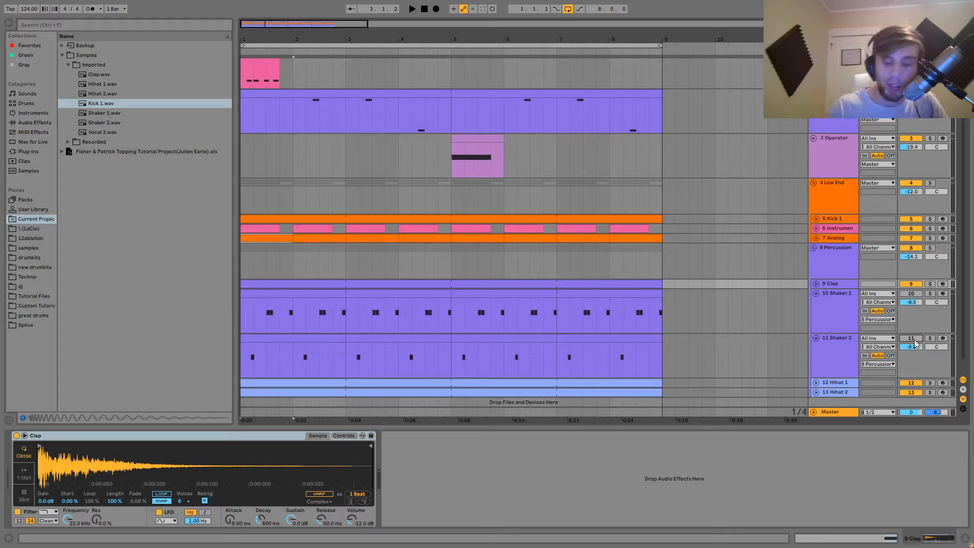
key(space)
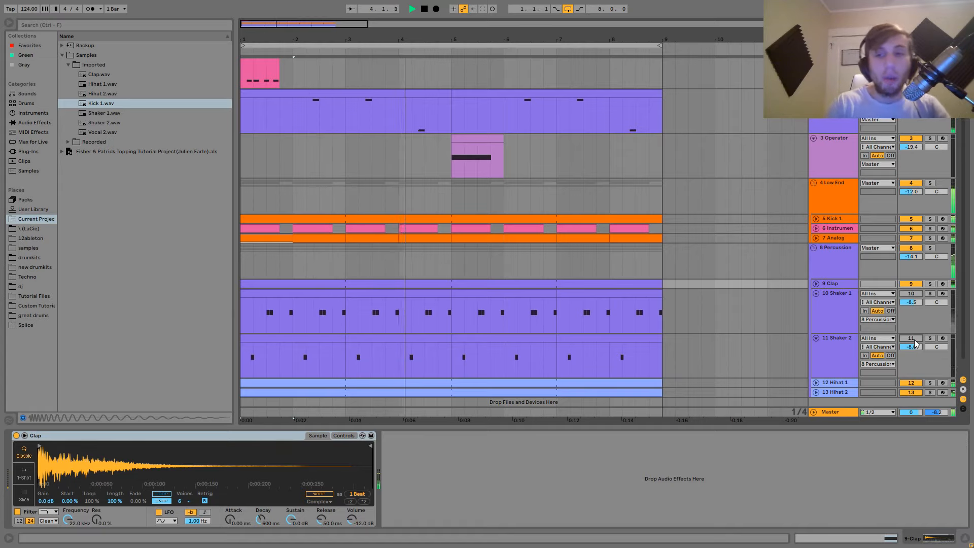
key(space)
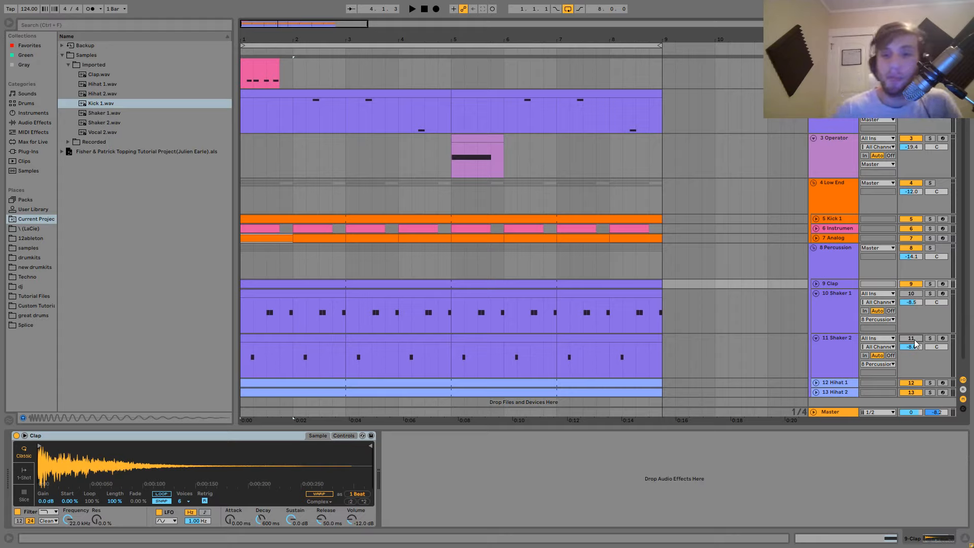
- Unmute both shakers and play the full mix with them, showing the samples of Shaker 1 and Shaker 2
click(910, 338)
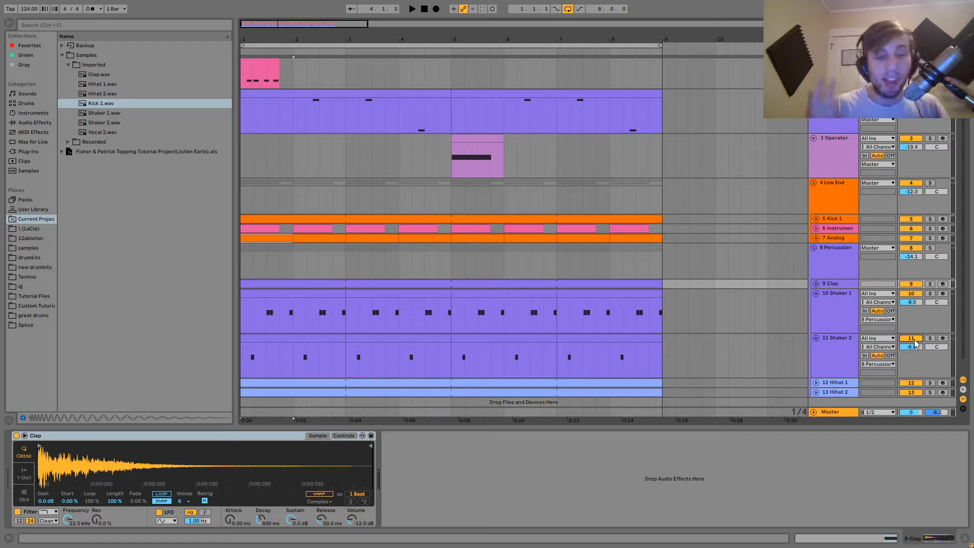
click(845, 322)
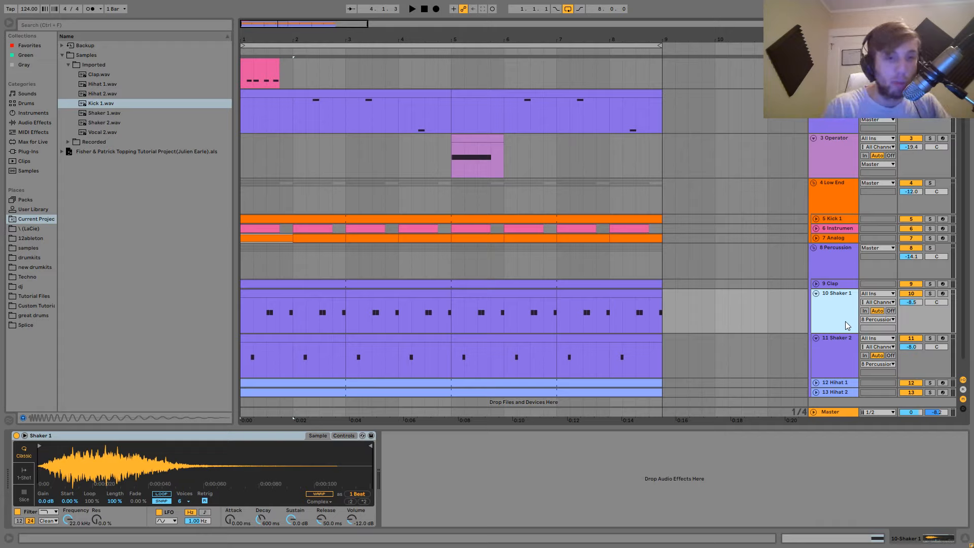
key(space)
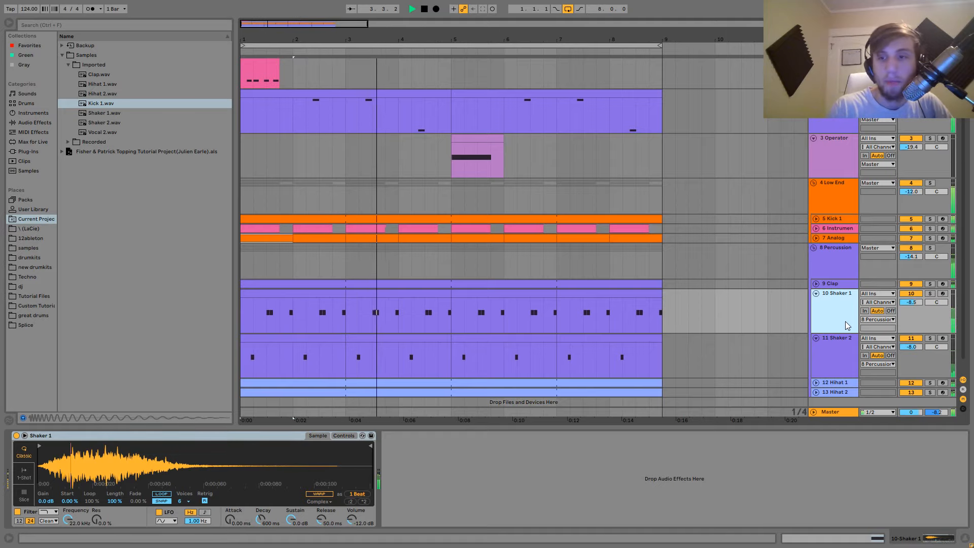
key(space)
key(Down)
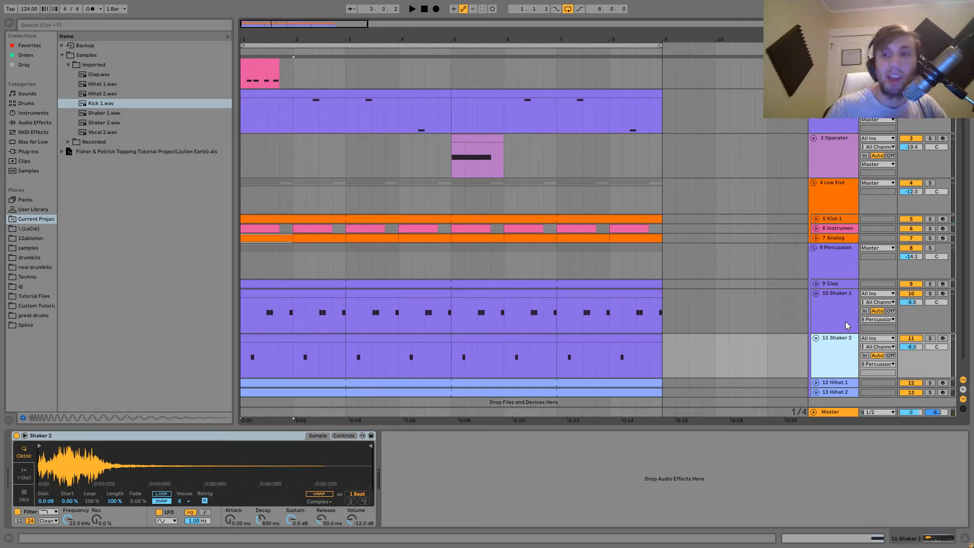
- Solo Hihat 1 and Hihat 2 together, unfold both tracks, and play their patterns
click(846, 384)
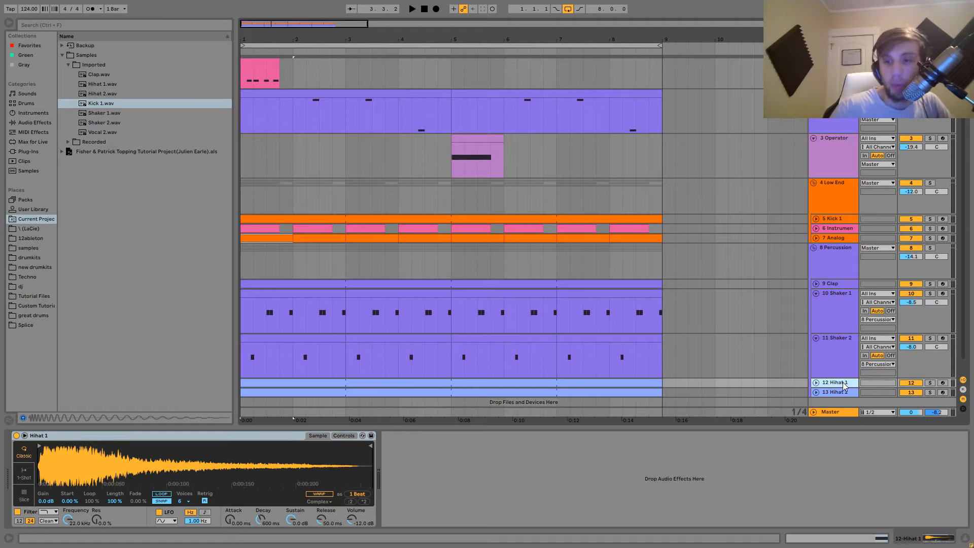
click(930, 382)
ctrl+click(929, 392)
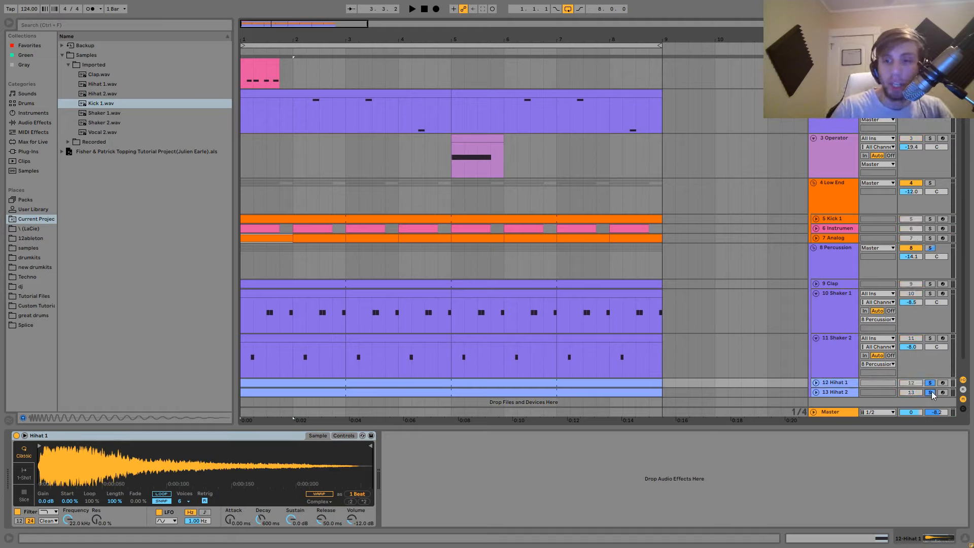
click(817, 393)
key(Up)
key(Down)
key(Right)
key(space)
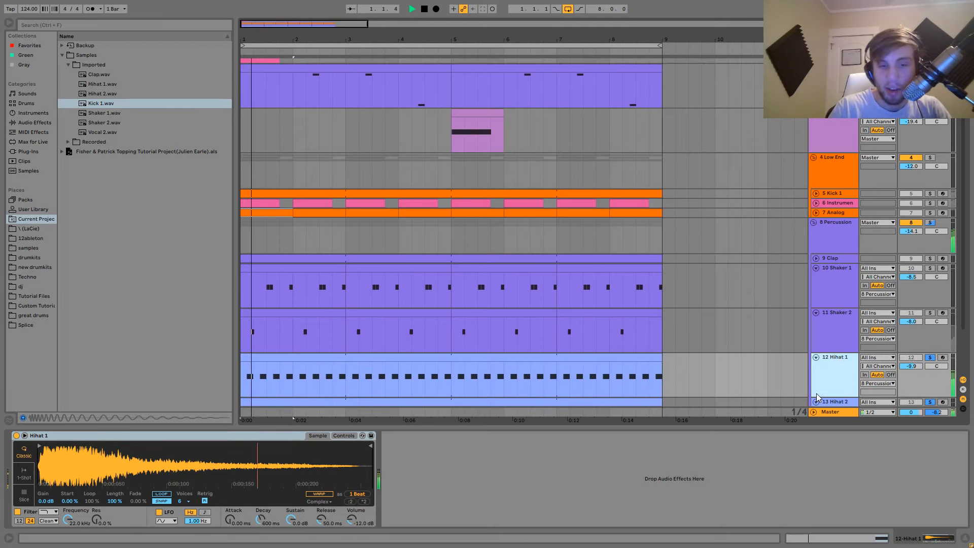
scroll(817, 393, down, 3)
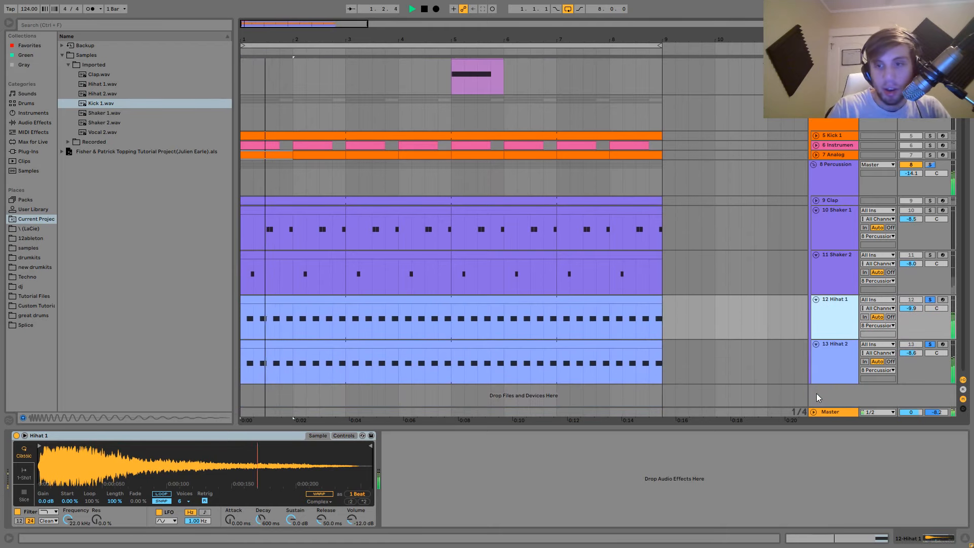
- Take Hihat 2 out of solo and play Hihat 1 by itself with its sample shown
click(930, 344)
key(space)
click(847, 314)
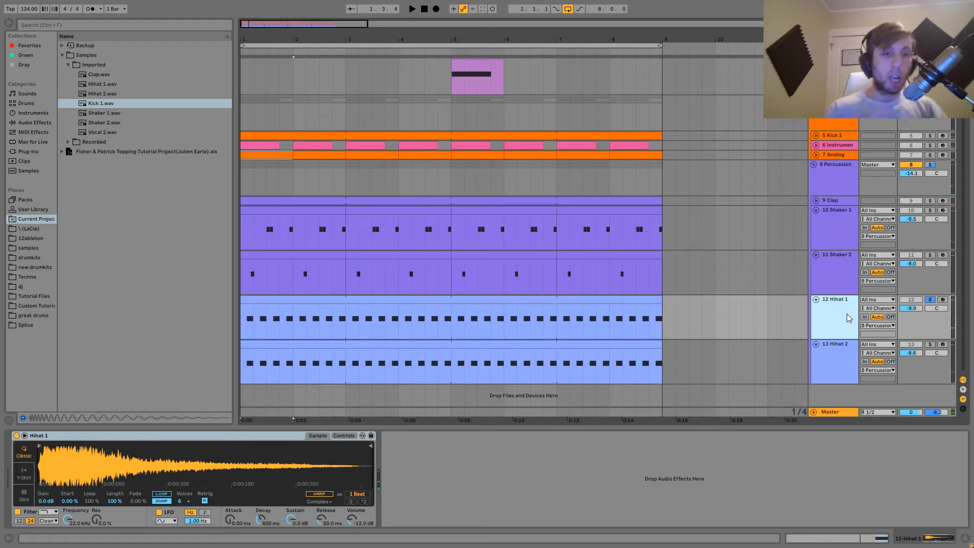
key(space)
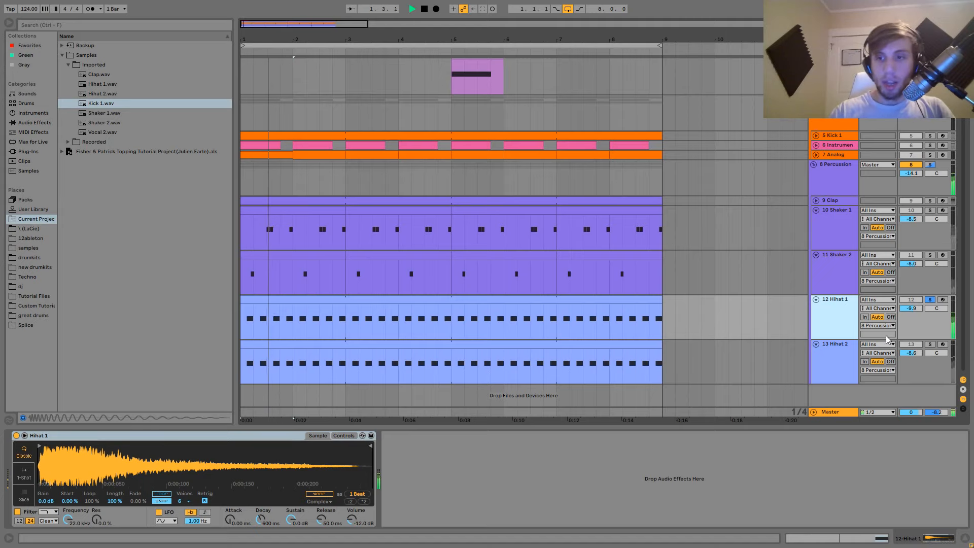
- Solo Hihat 2 instead and play it alone while examining its Simpler control settings
click(929, 343)
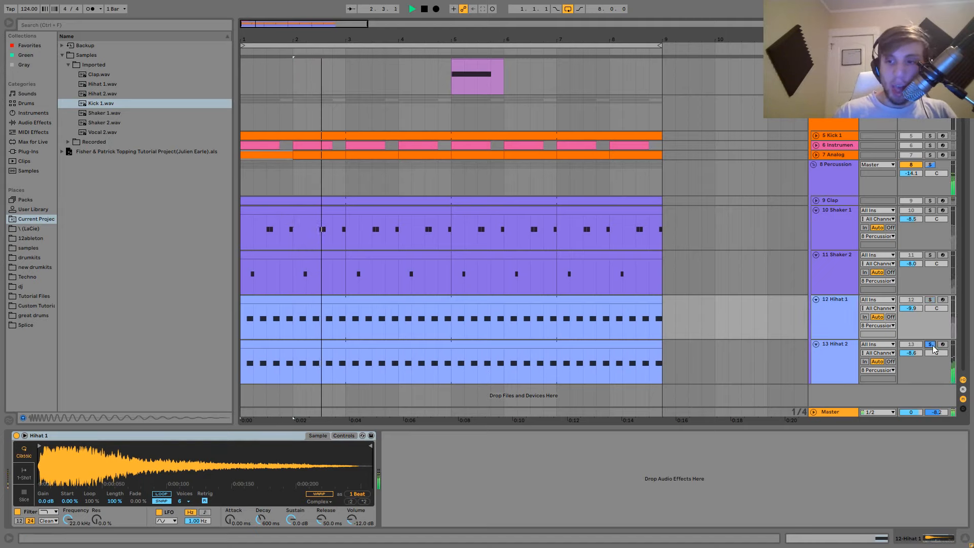
click(851, 352)
key(space)
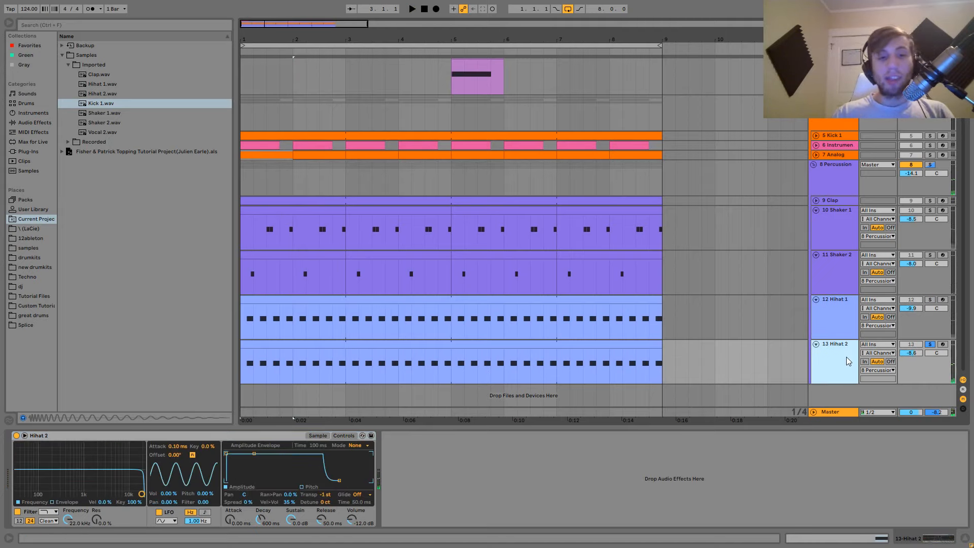
key(space)
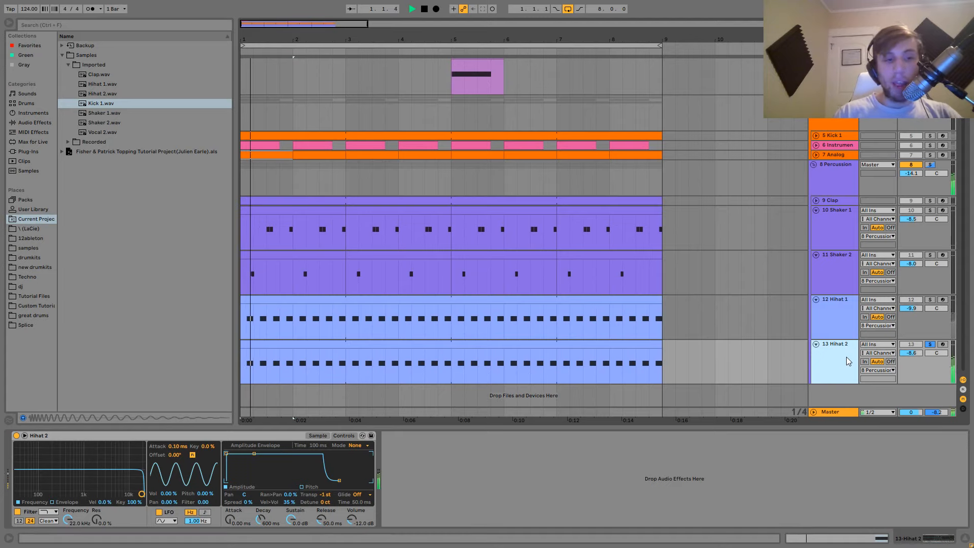
click(302, 437)
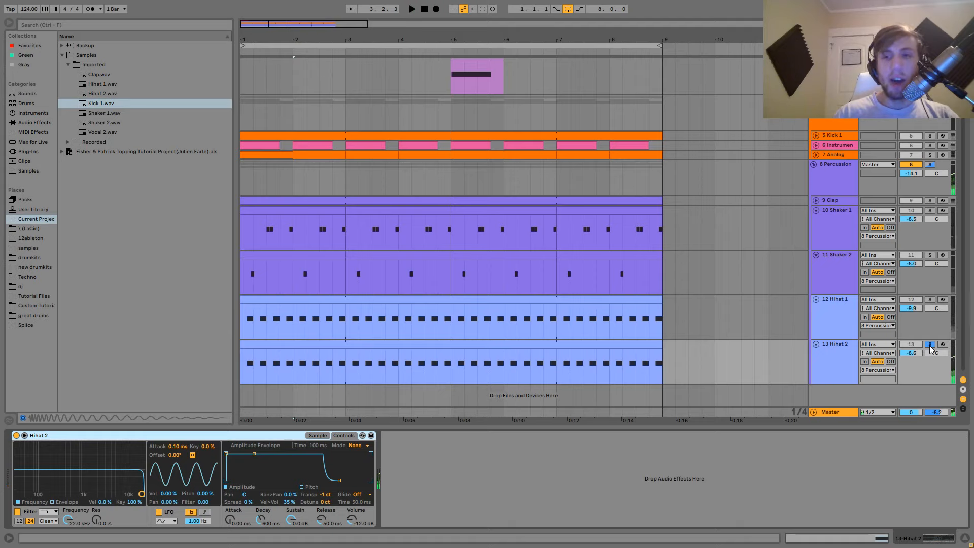
- Solo Hihat 1 instead of Hihat 2 and play it alone with its sample shown
click(930, 300)
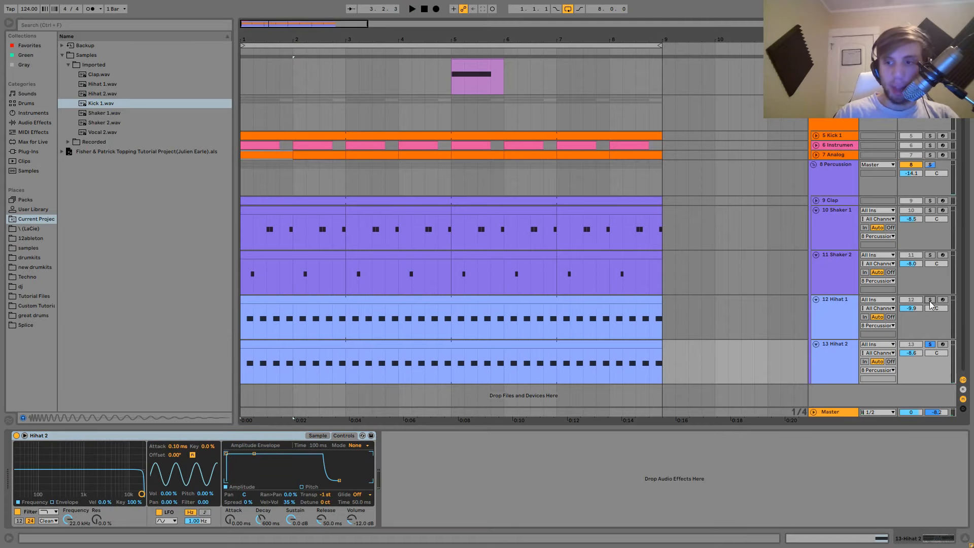
key(space)
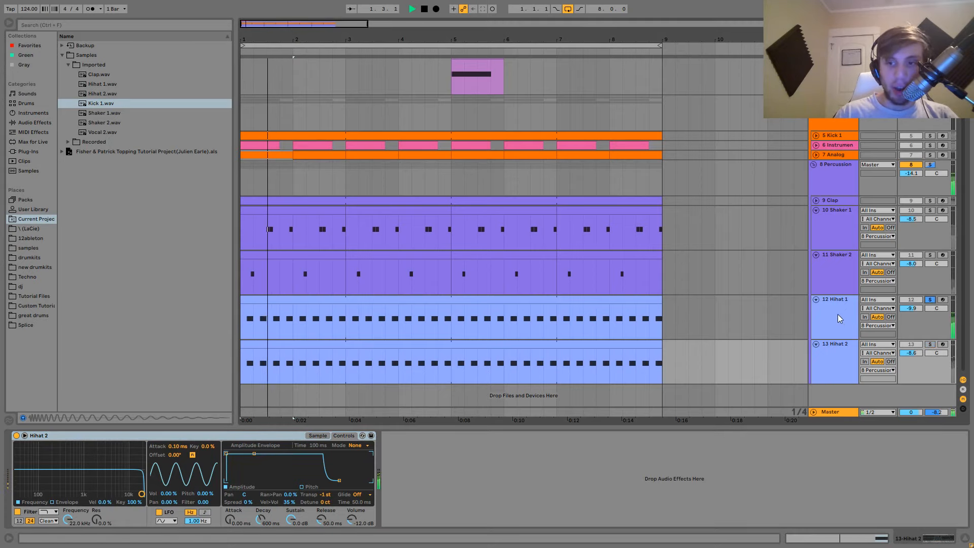
click(843, 314)
key(space)
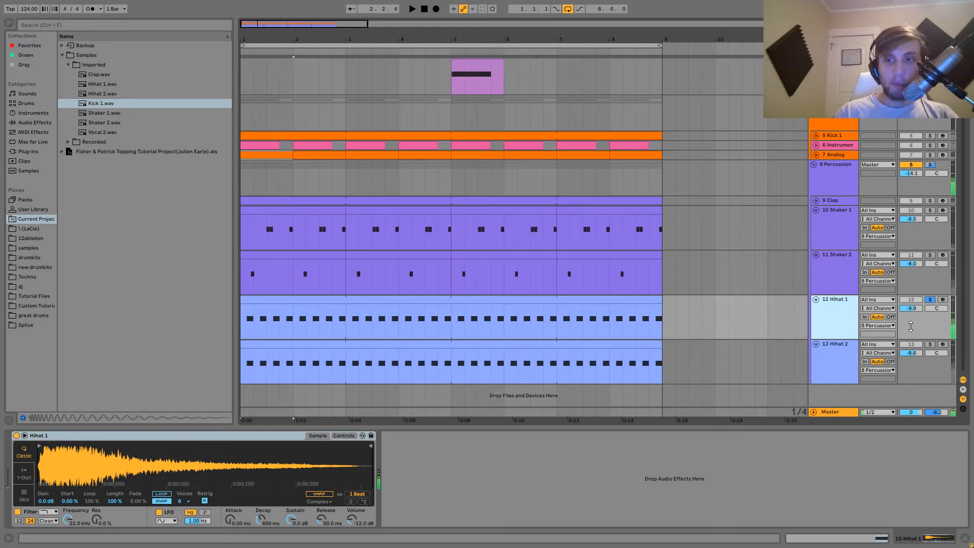
- Take Hihat 1 and the Percussion group out of solo and play the full mix with Hihat 2 muted
click(933, 301)
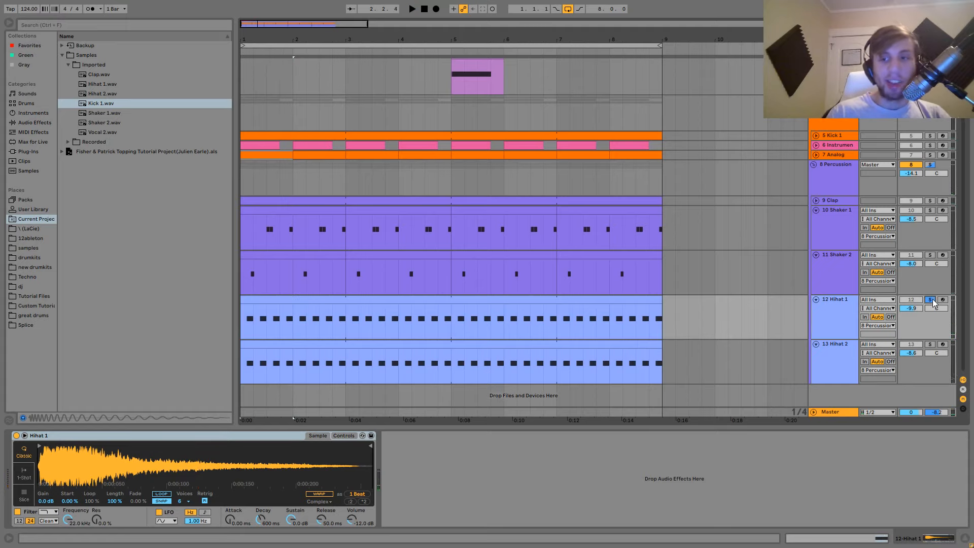
key(space)
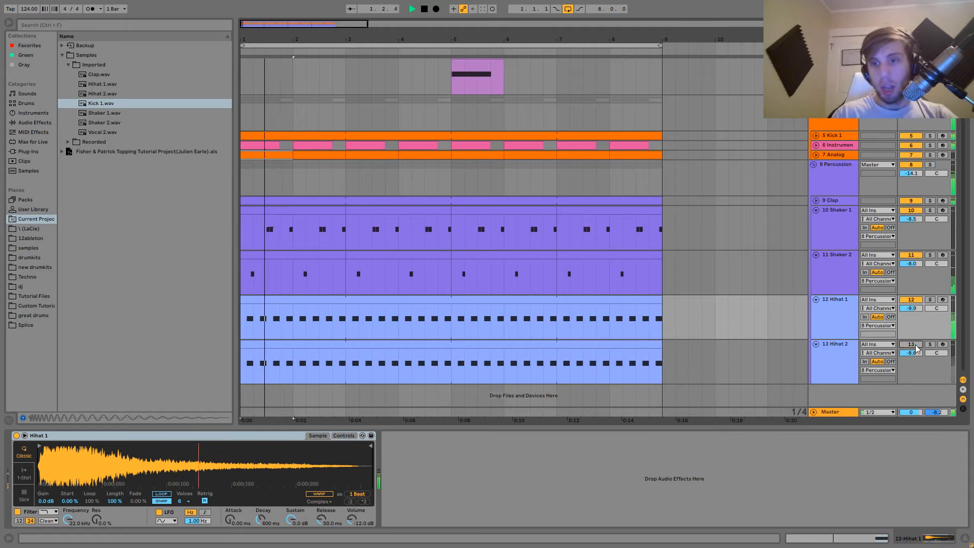
key(space)
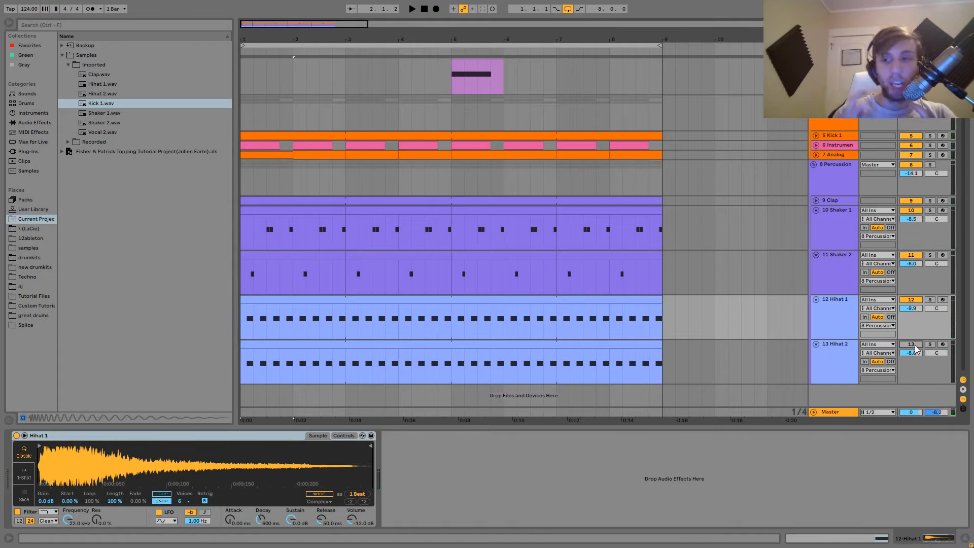
- Unmute Hihat 2, show its Simpler controls, and play the full mix with both hi-hats
click(841, 346)
key(space)
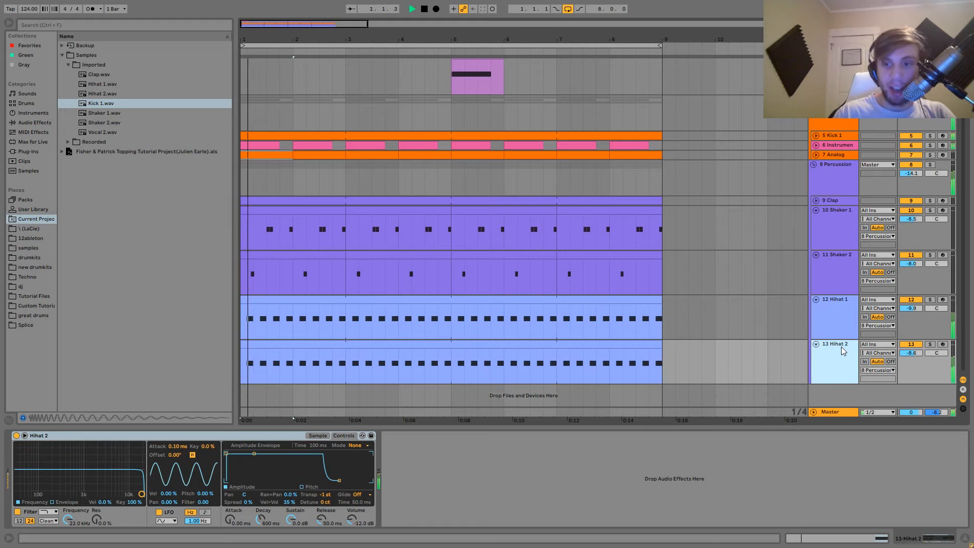
click(931, 345)
key(space)
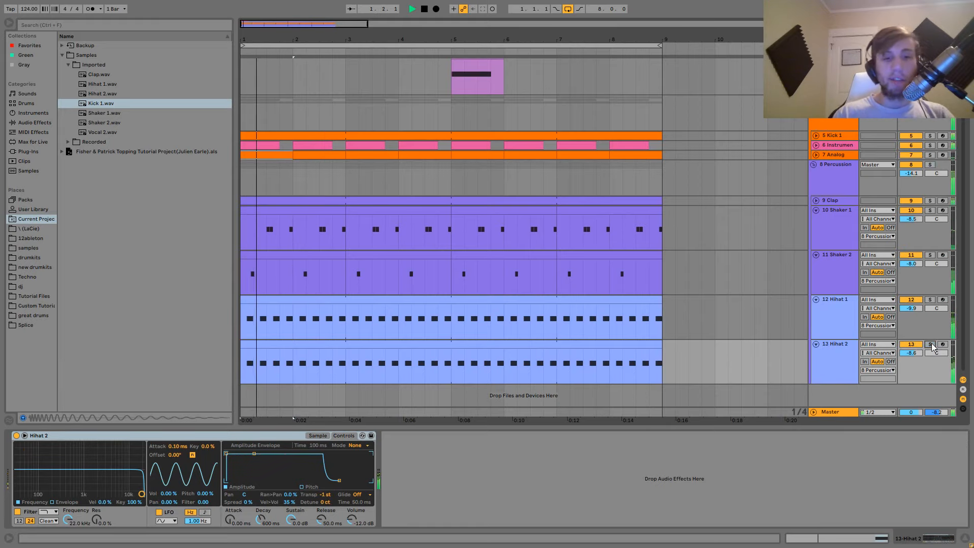
key(space)
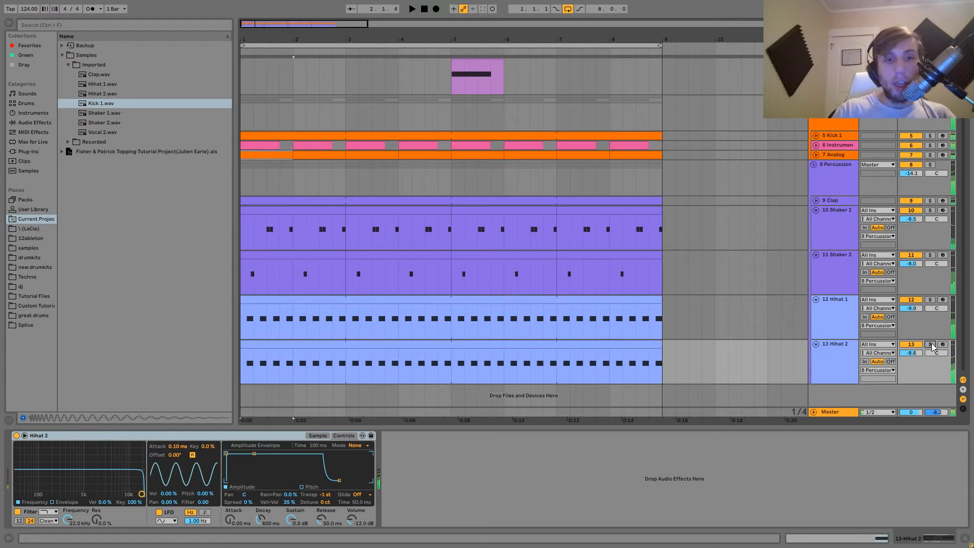
key(space)
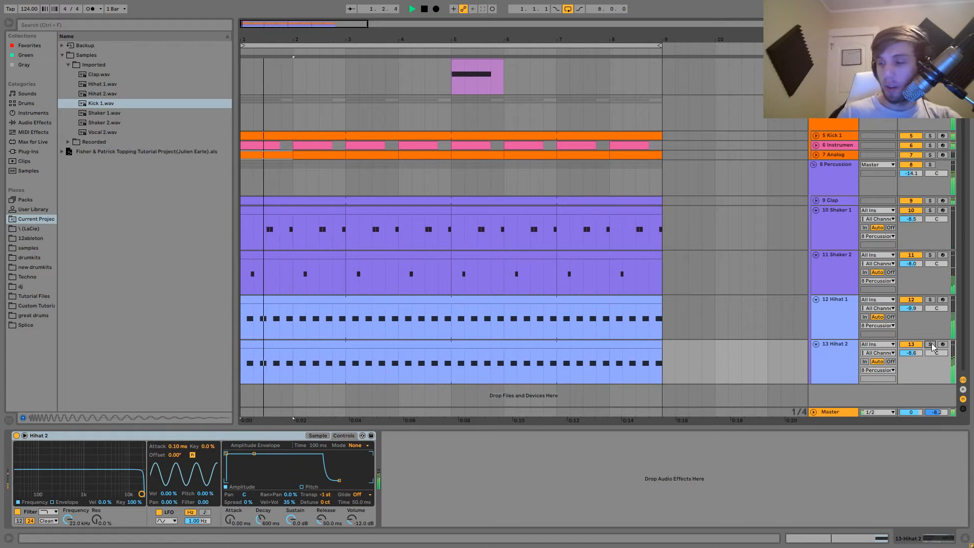
key(space)
- Solo the Percussion group and play it with Drum Buss and EQ Eight bypassed, switching both effects back on during playback
click(825, 181)
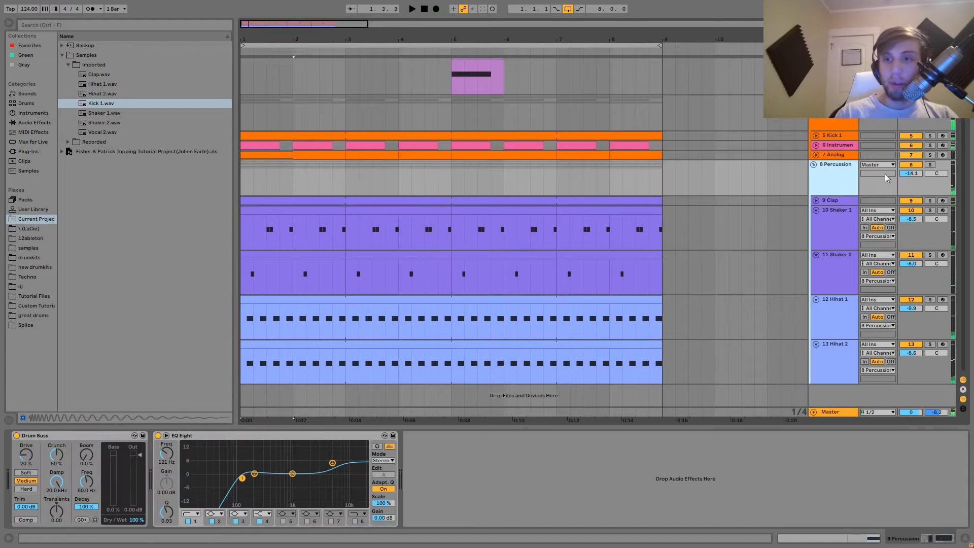
click(929, 165)
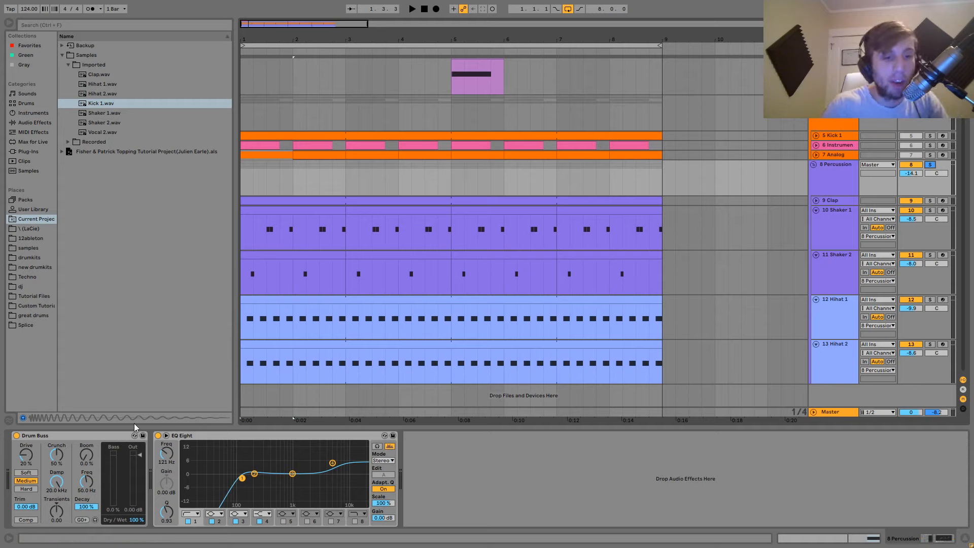
click(158, 435)
click(17, 435)
key(space)
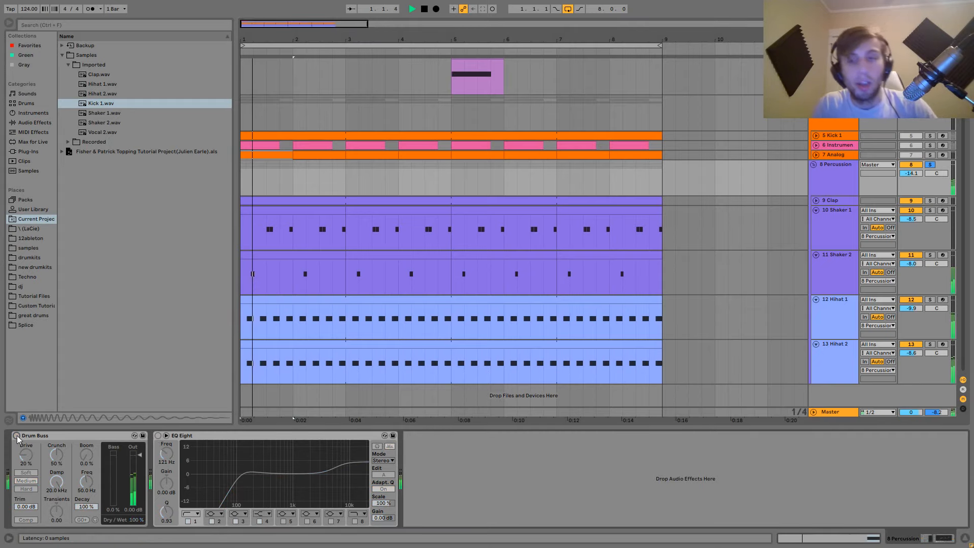
click(17, 435)
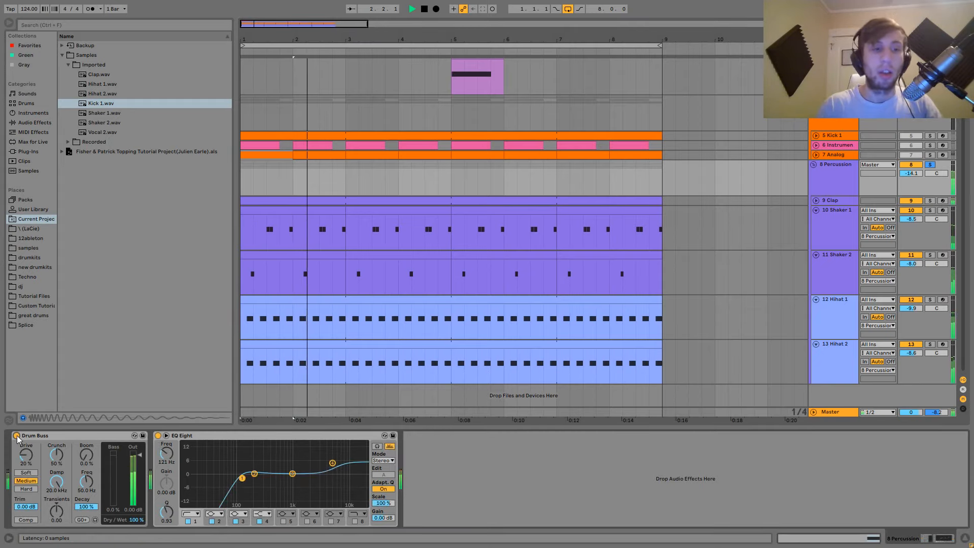
key(space)
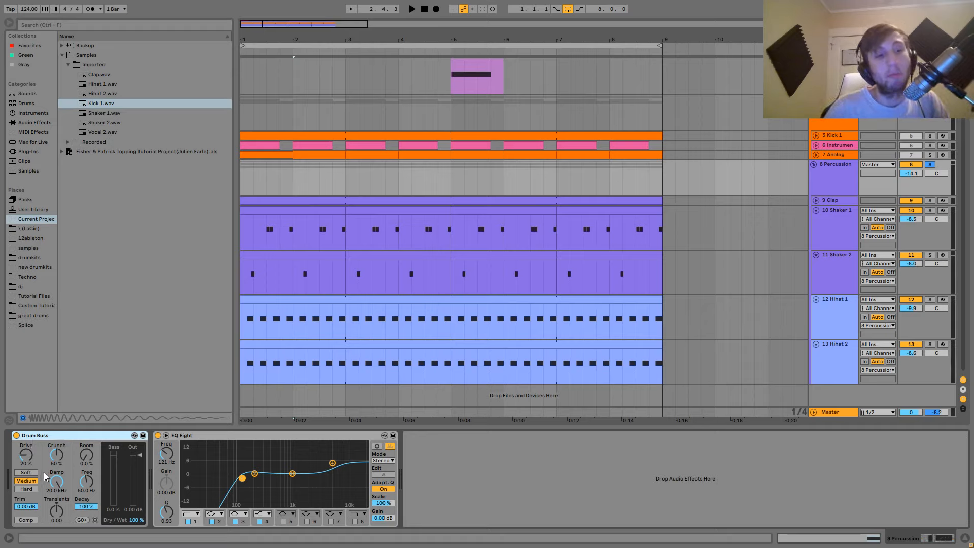
- Play the soloed Percussion group while examining its Drum Buss settings and EQ Eight curve
key(space)
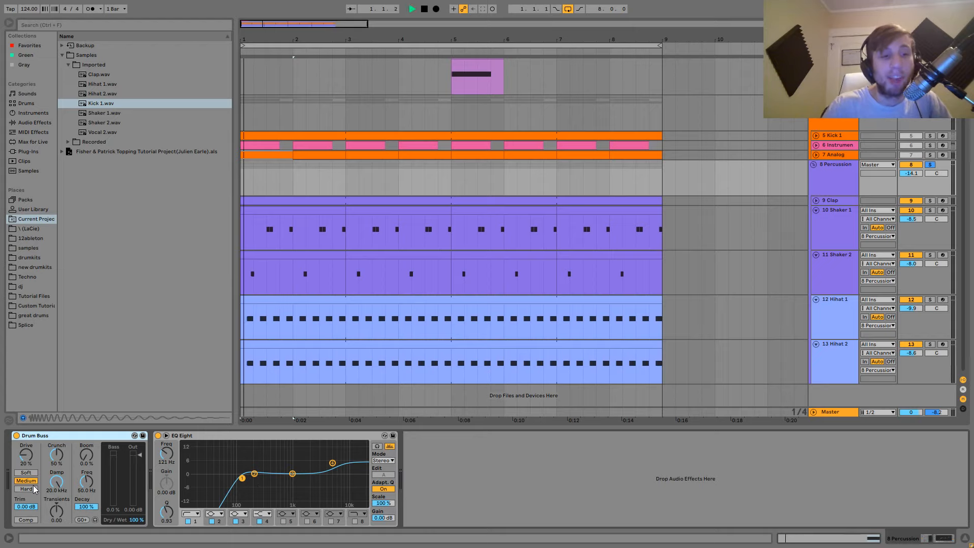
key(space)
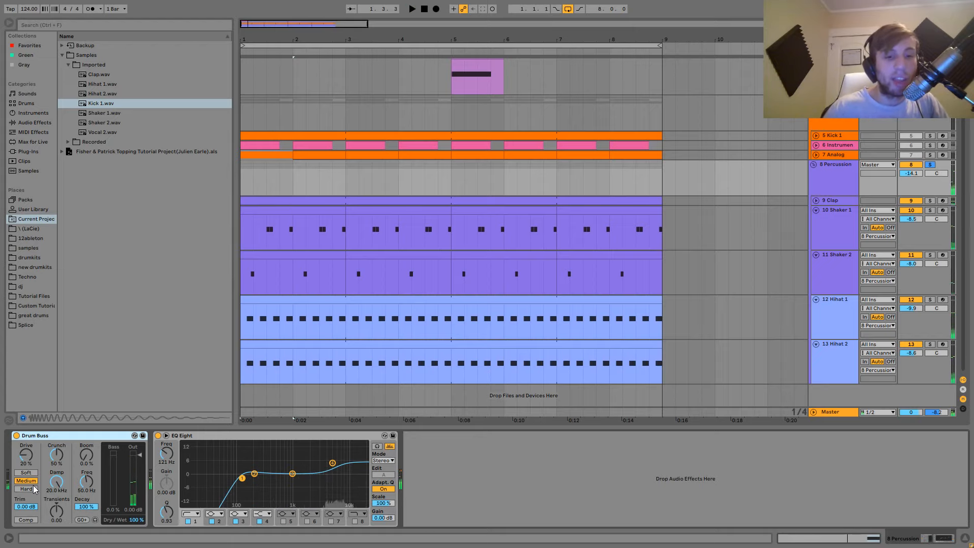
click(211, 440)
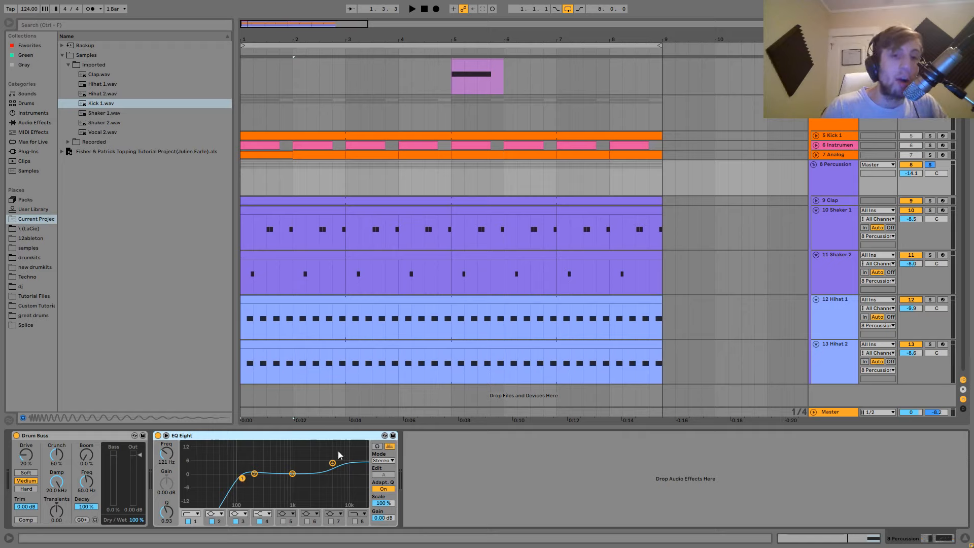
key(space)
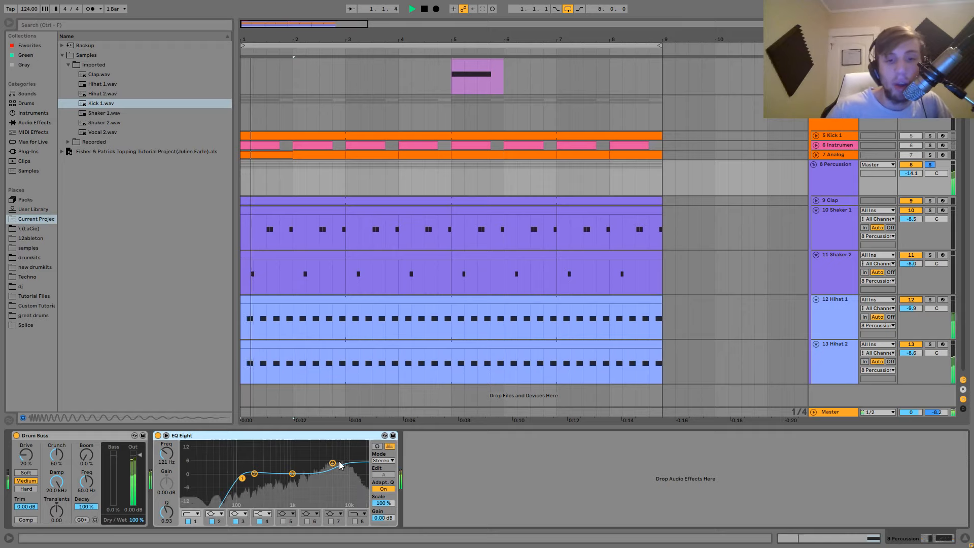
- Take the Percussion group out of solo and play the full mix, comparing it with the group's EQ Eight bypassed and enabled
click(932, 165)
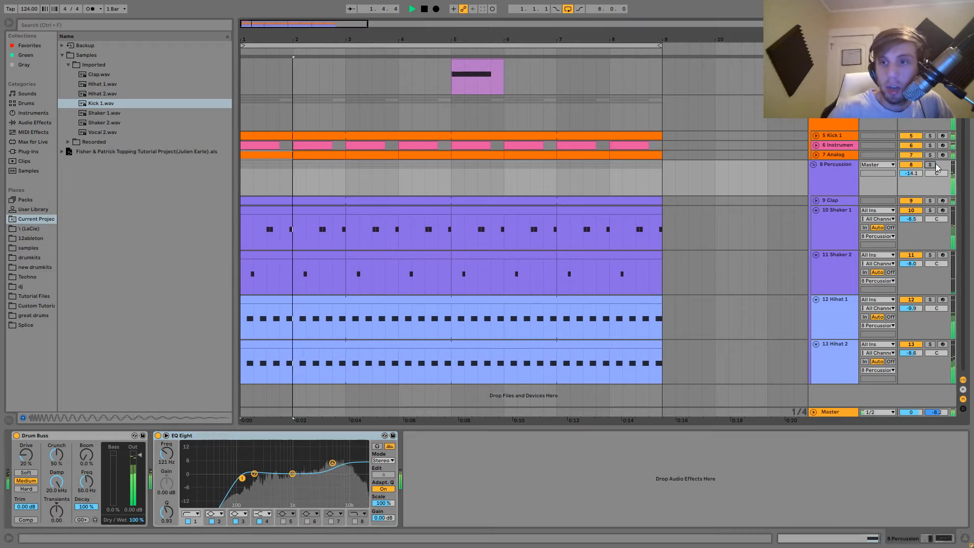
click(851, 168)
key(space)
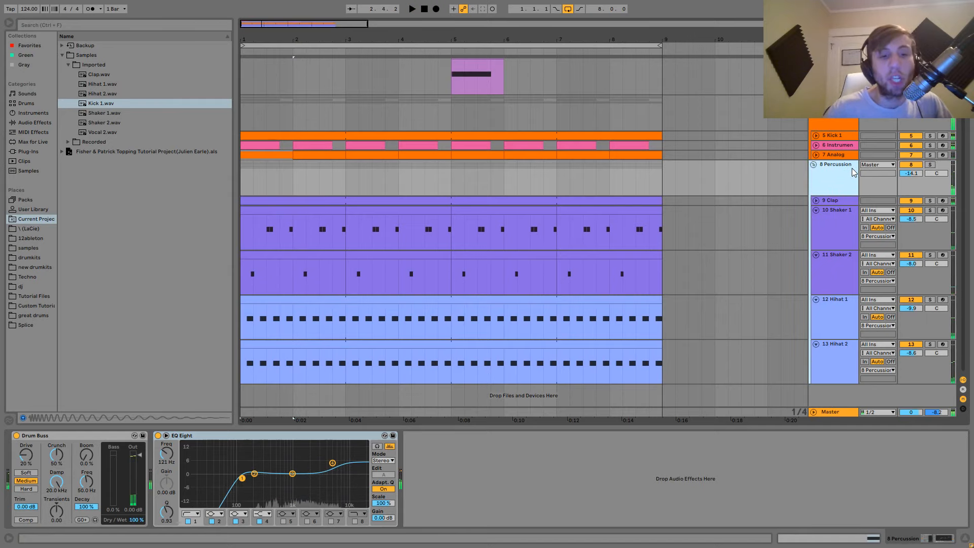
key(space)
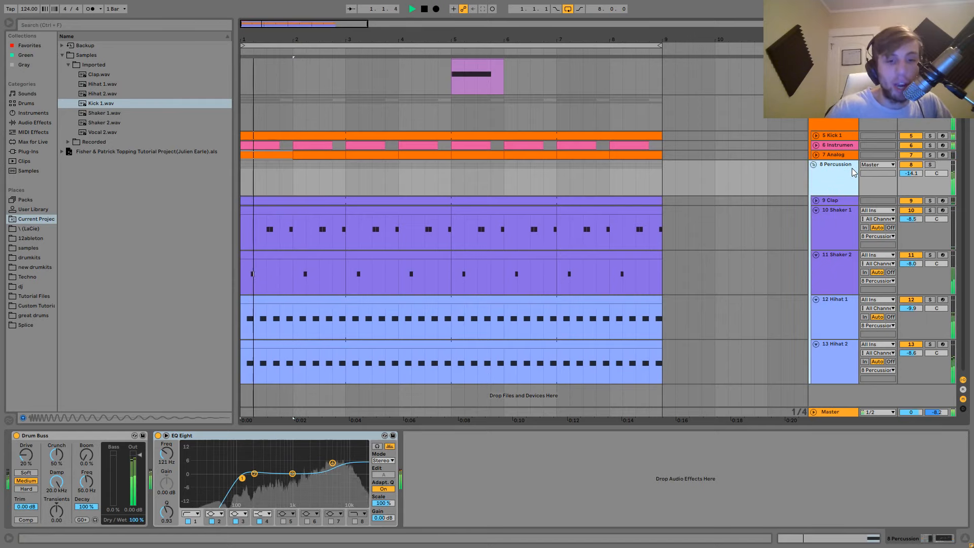
click(158, 436)
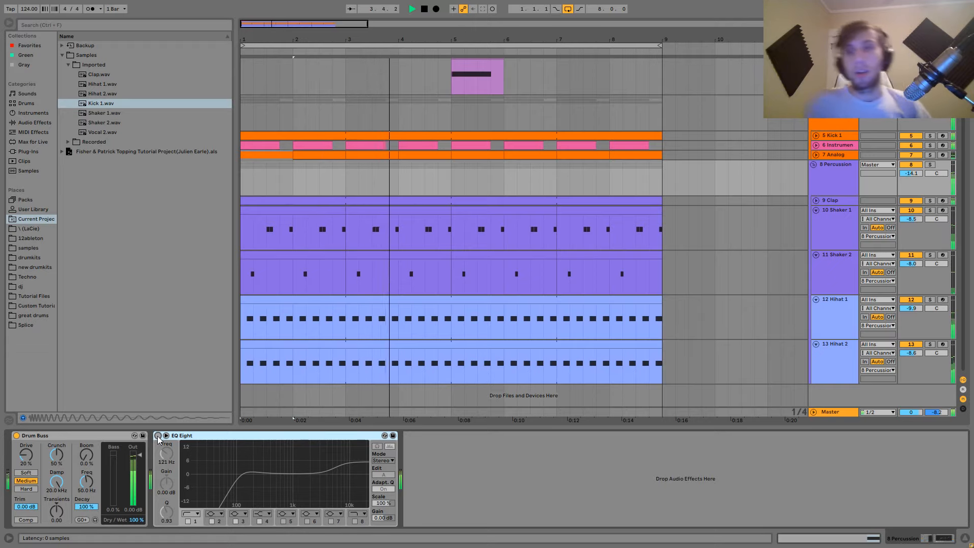
click(158, 435)
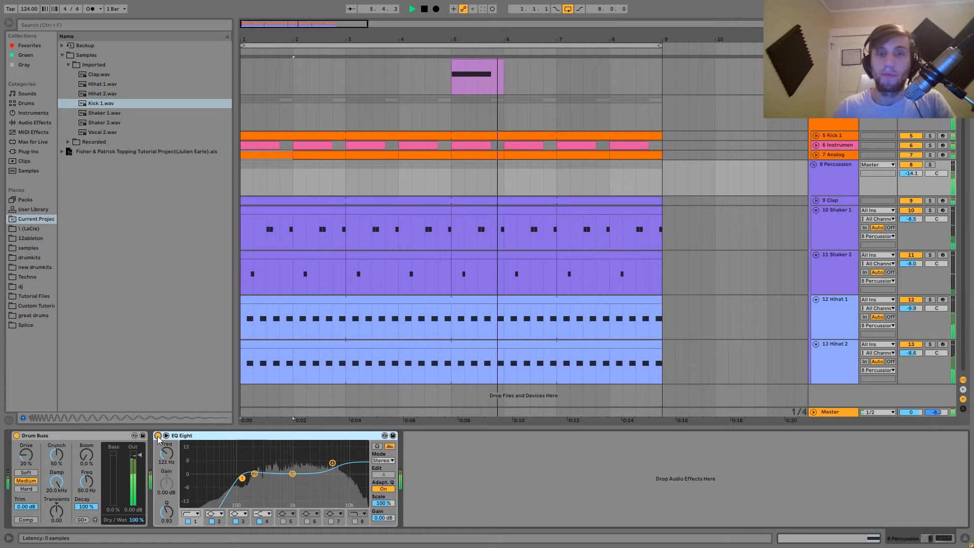
key(space)
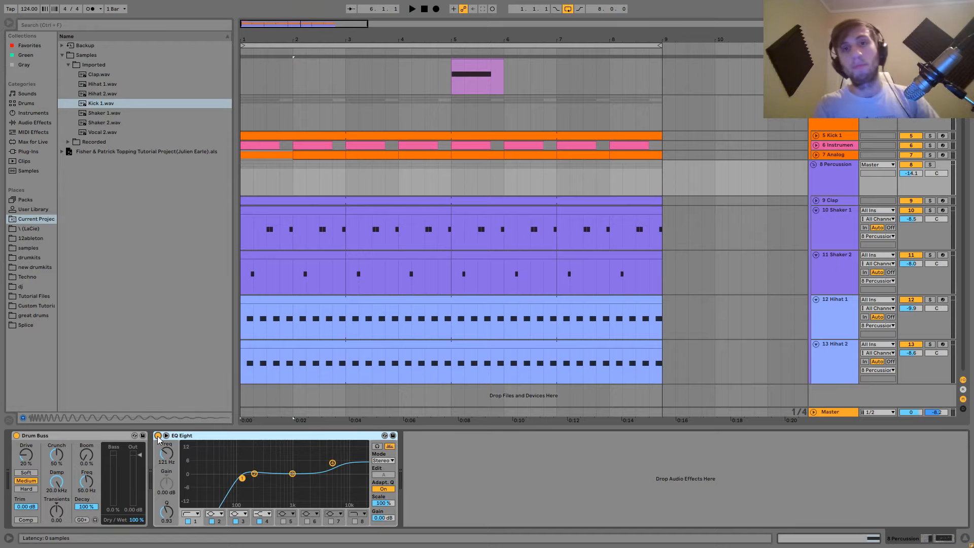
- Leave full-screen mode and switch to OBS
key(F11)
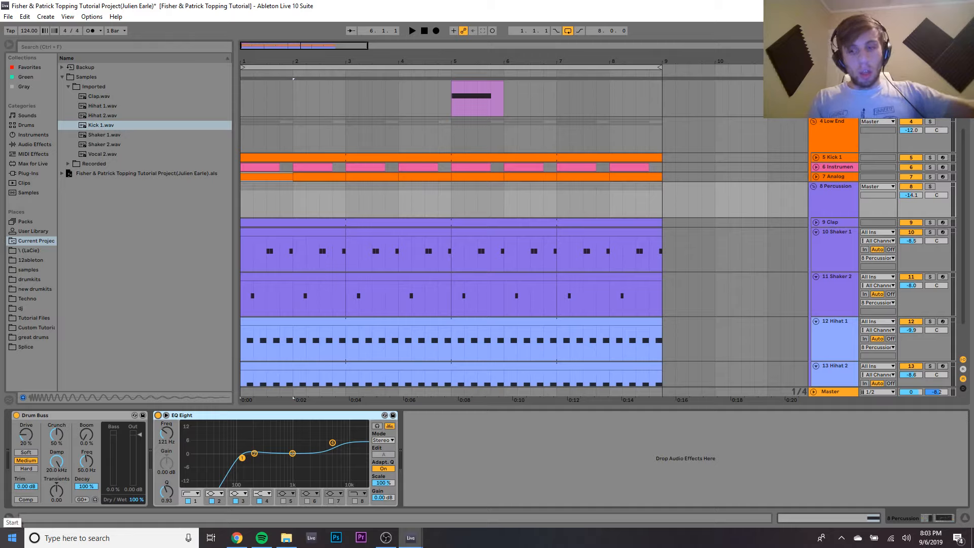
click(385, 537)
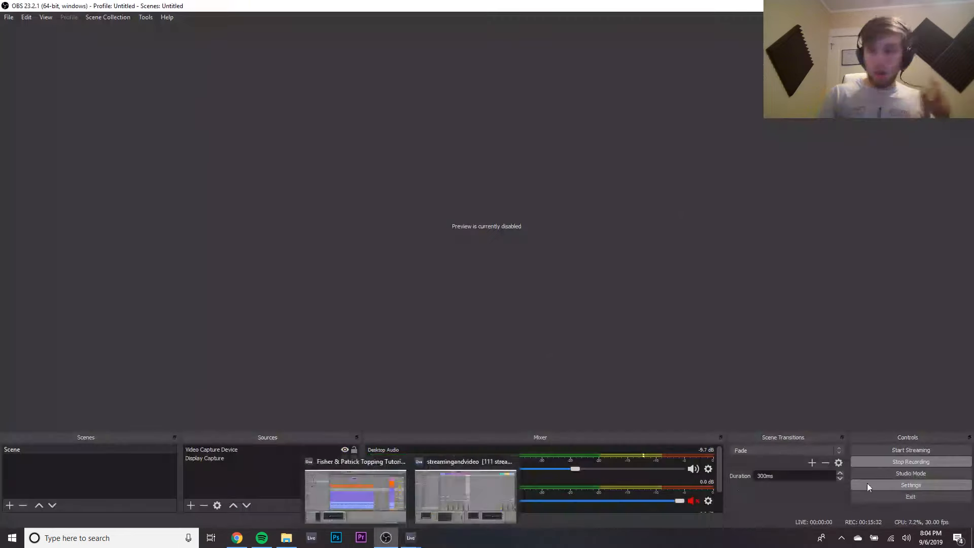